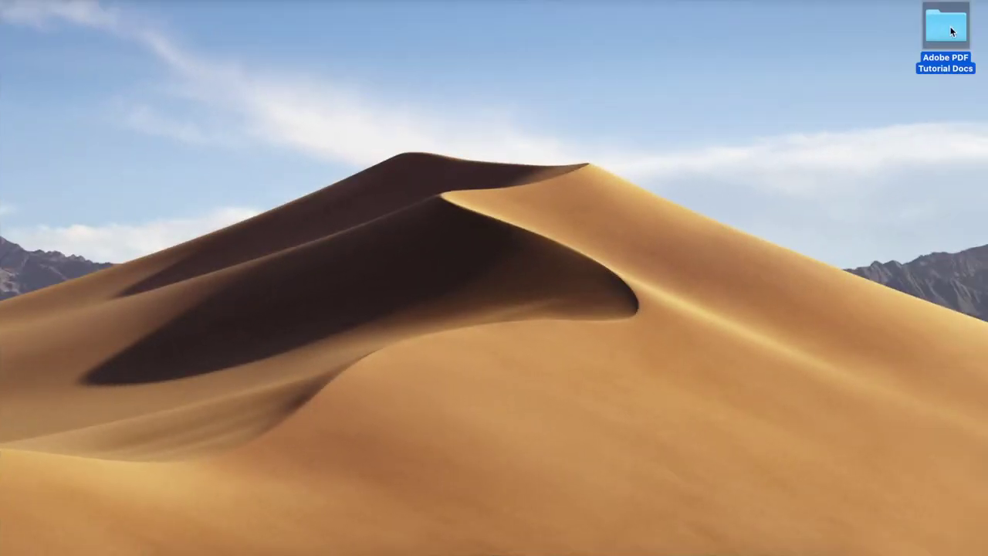
- Open the Adobe PDF Tutorial Docs folder on the desktop, widen its Name column, and open the Medical Example Docs subfolder
double_click(952, 31)
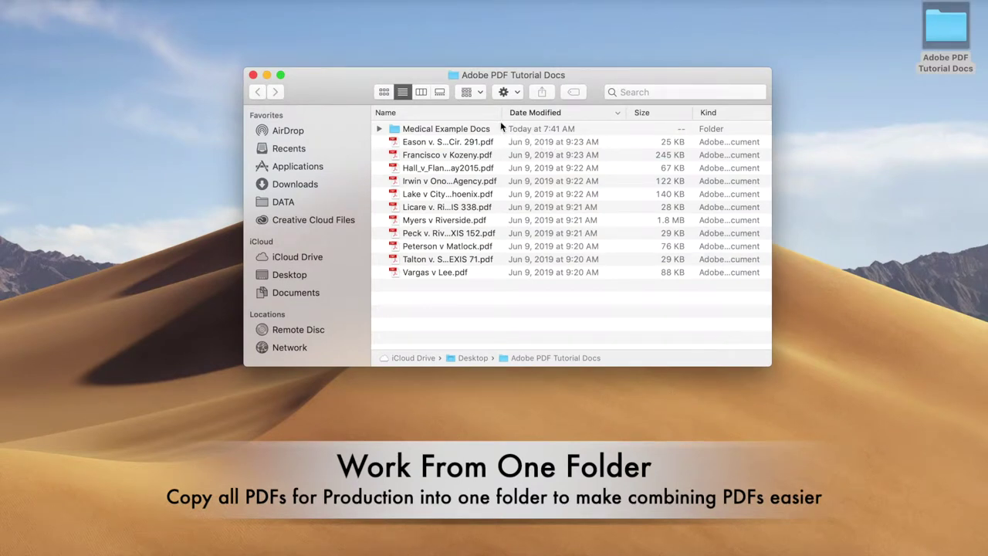
drag(506, 112, 568, 113)
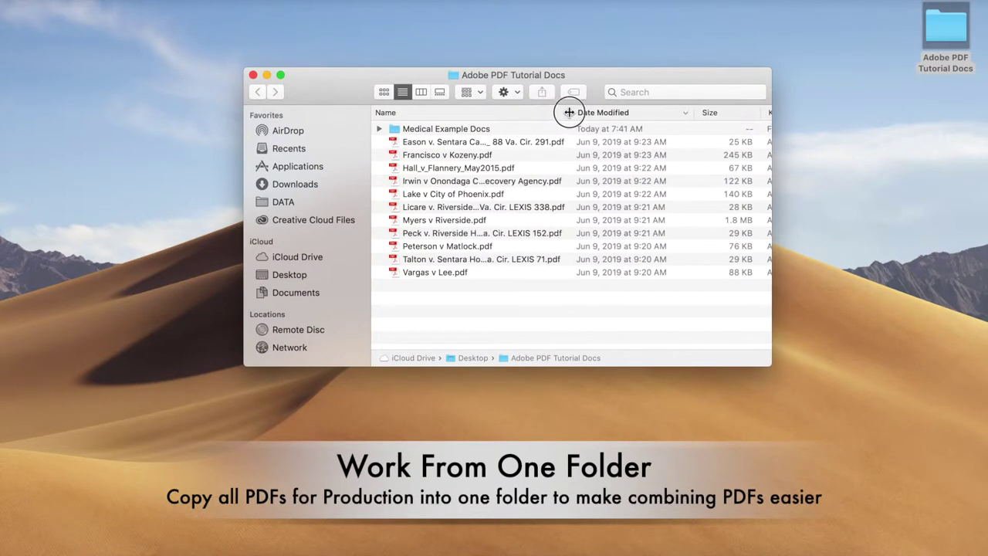
double_click(421, 130)
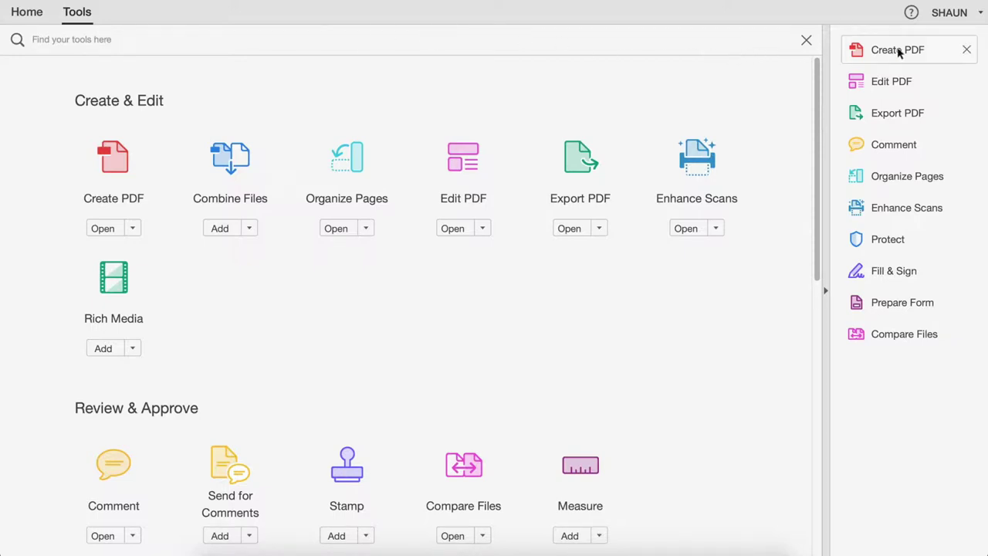
- Start creating a PDF from multiple files with the Combine Files option
click(111, 231)
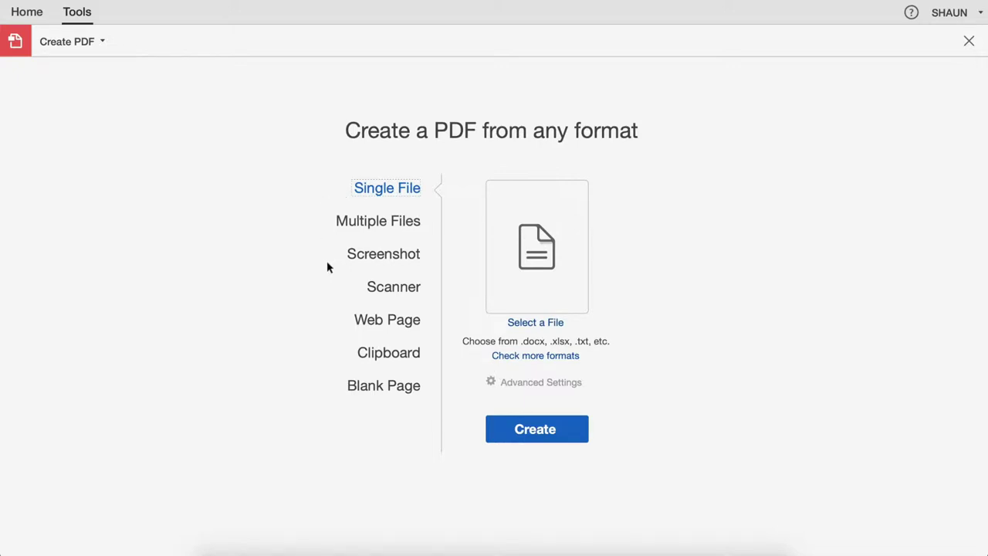
click(367, 224)
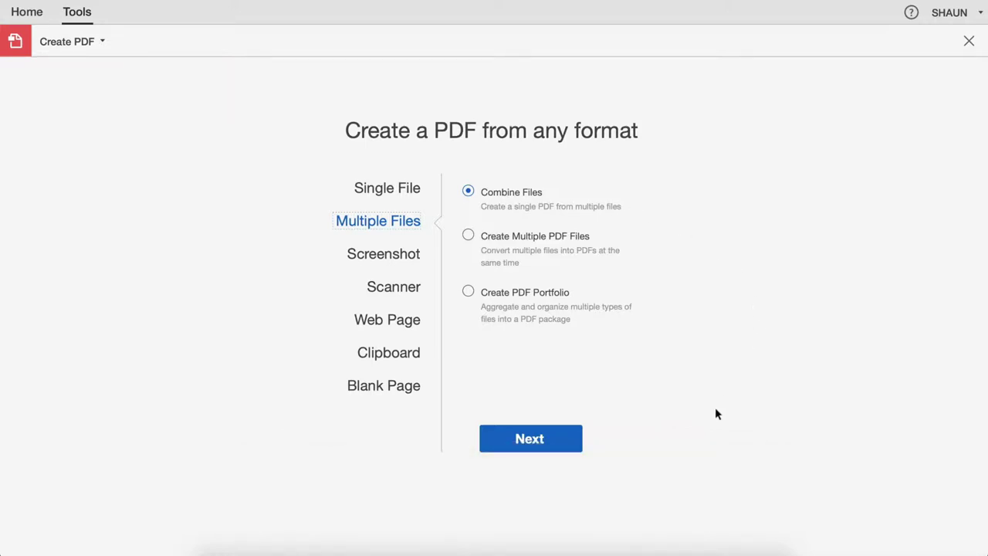
click(538, 446)
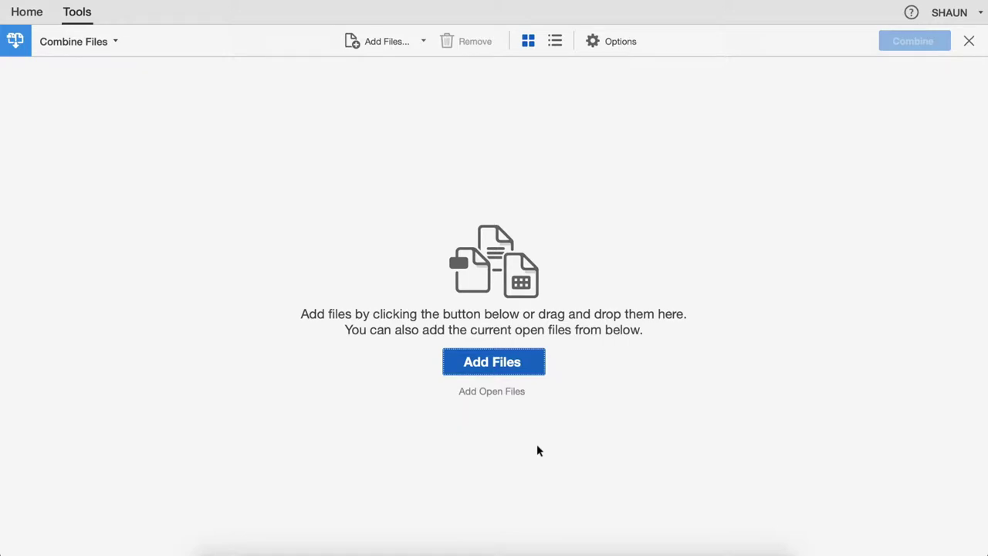
- Add all the PDFs in the Medical Example Docs folder, from sepsis_fact_sheet.pdf through the Medical-Patient template, to the files being combined
click(486, 368)
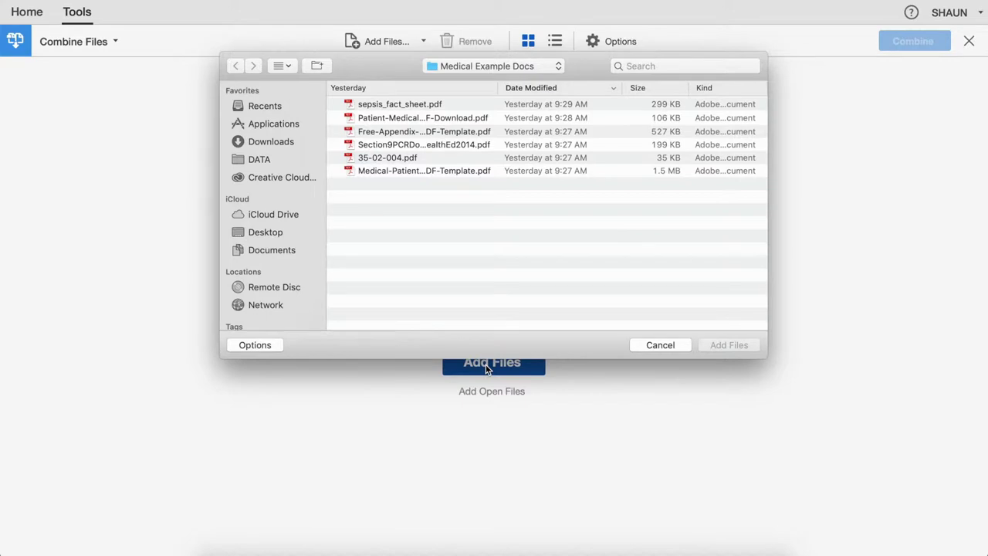
click(438, 109)
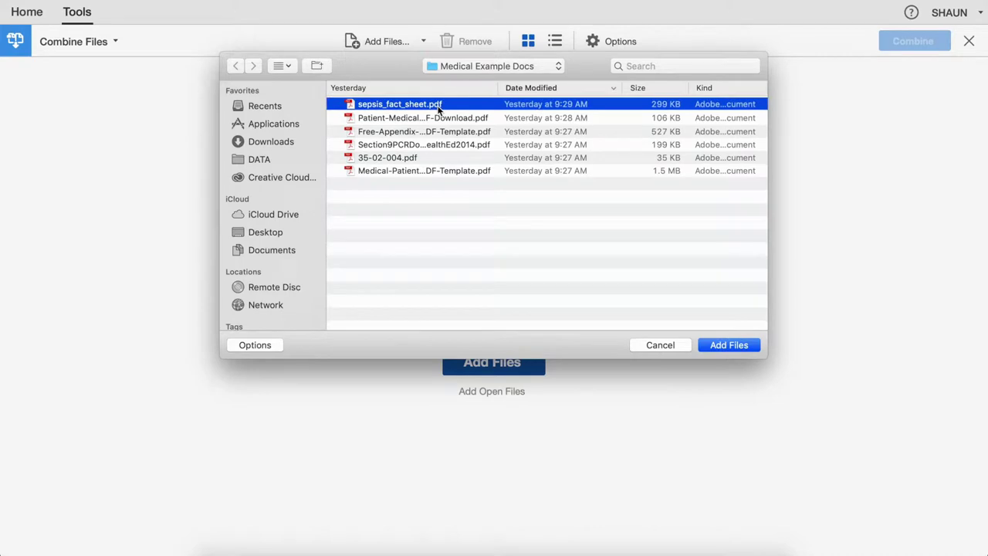
shift+click(440, 170)
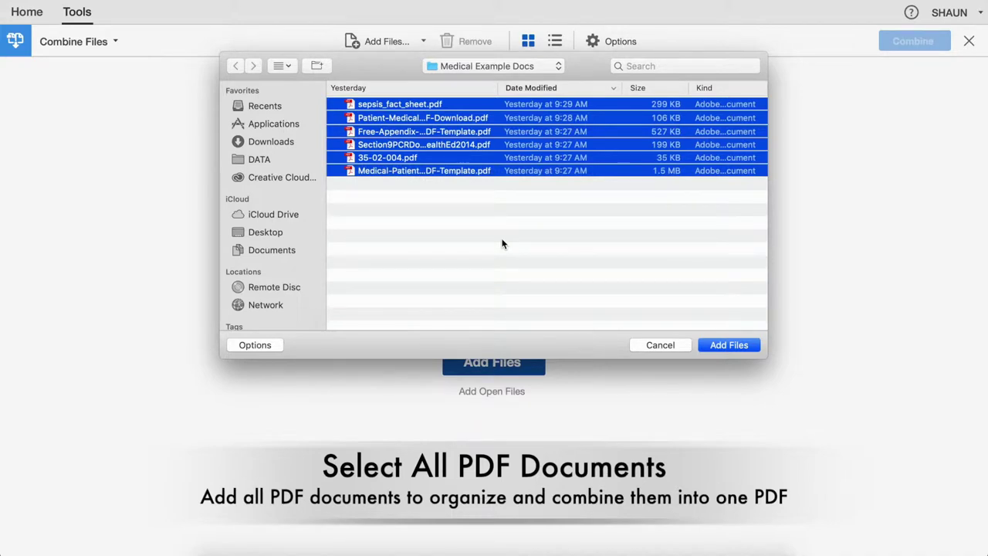
click(718, 345)
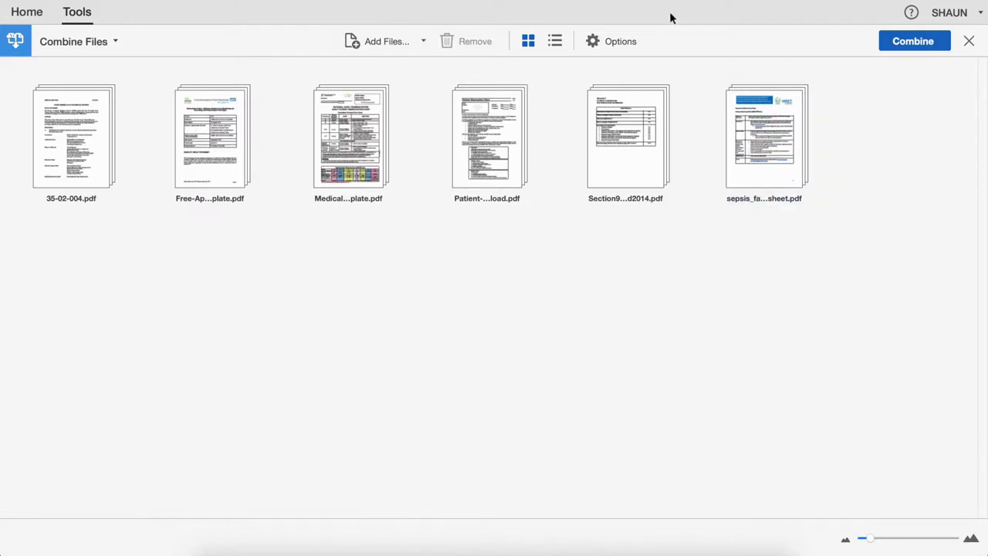
- Show the added files as a list and look at the options for adding more files
click(555, 42)
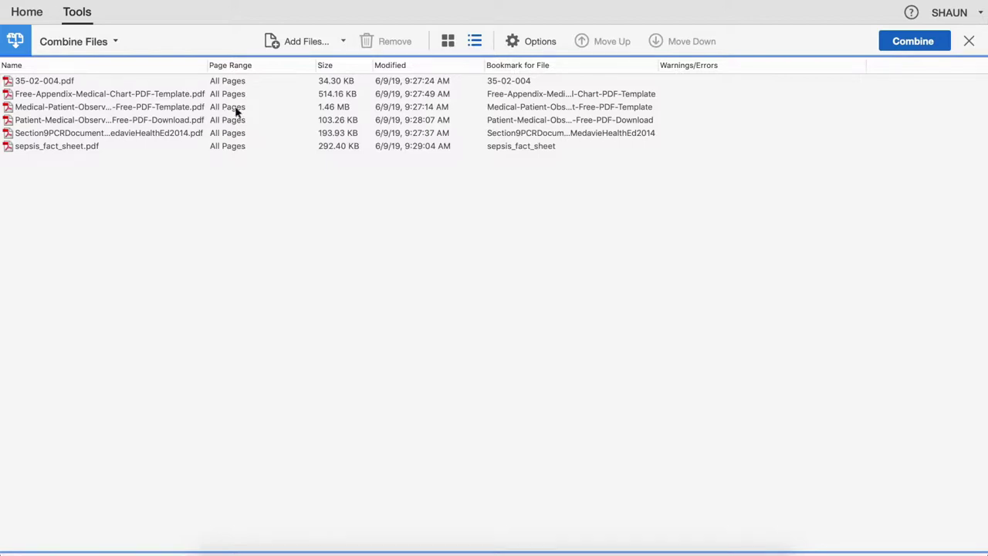
click(344, 44)
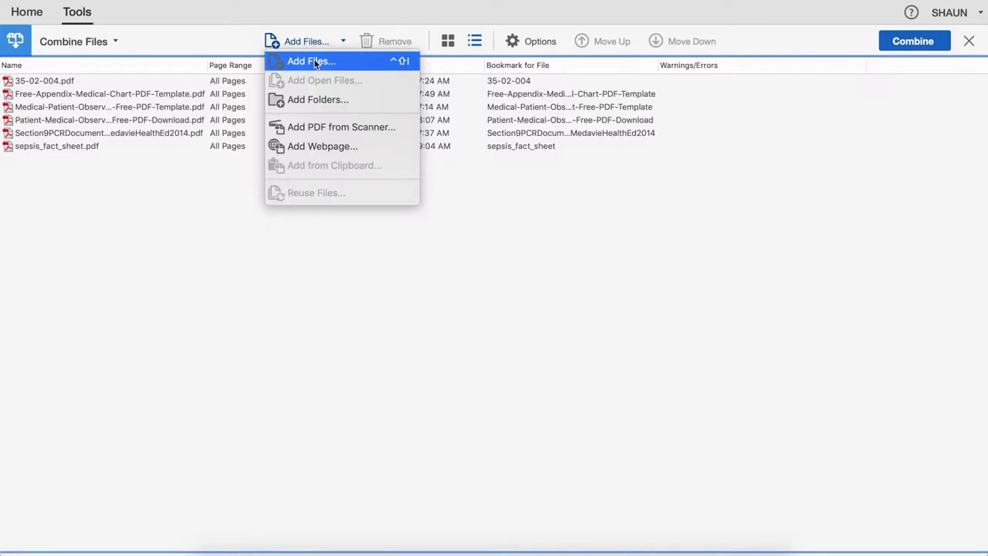
click(217, 46)
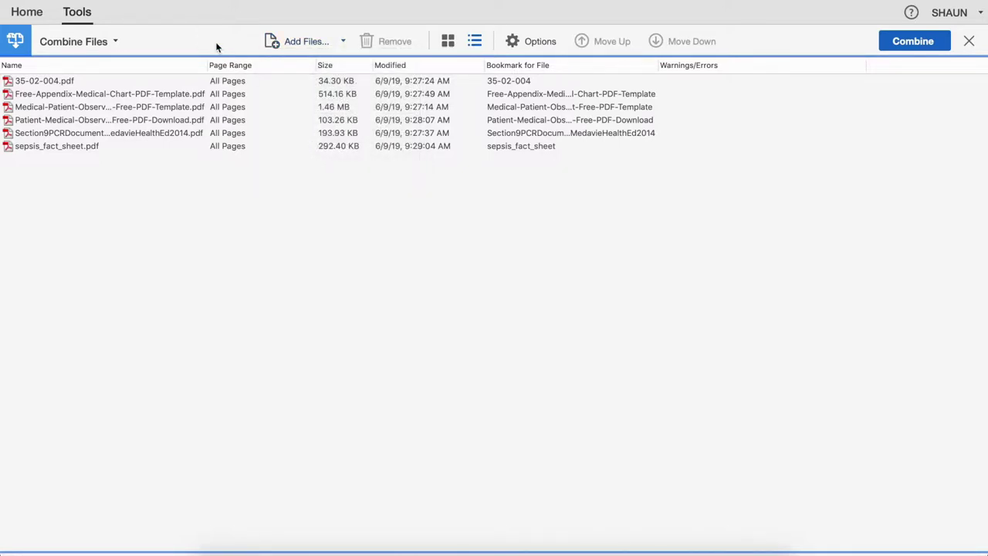
- Move sepsis_fact_sheet.pdf to second place, directly below 35-02-004.pdf, and combine the files into one PDF
click(64, 148)
drag(64, 148, 60, 78)
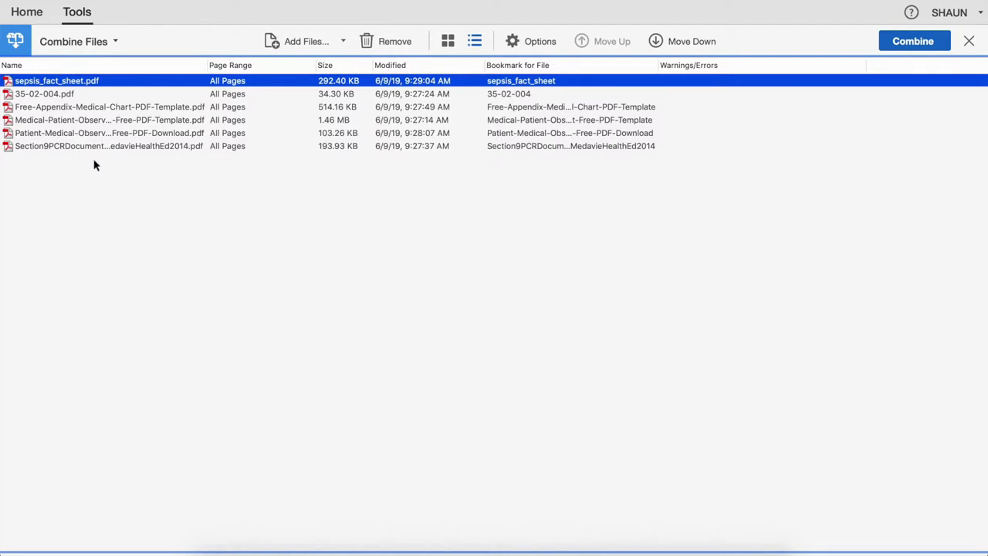
click(678, 42)
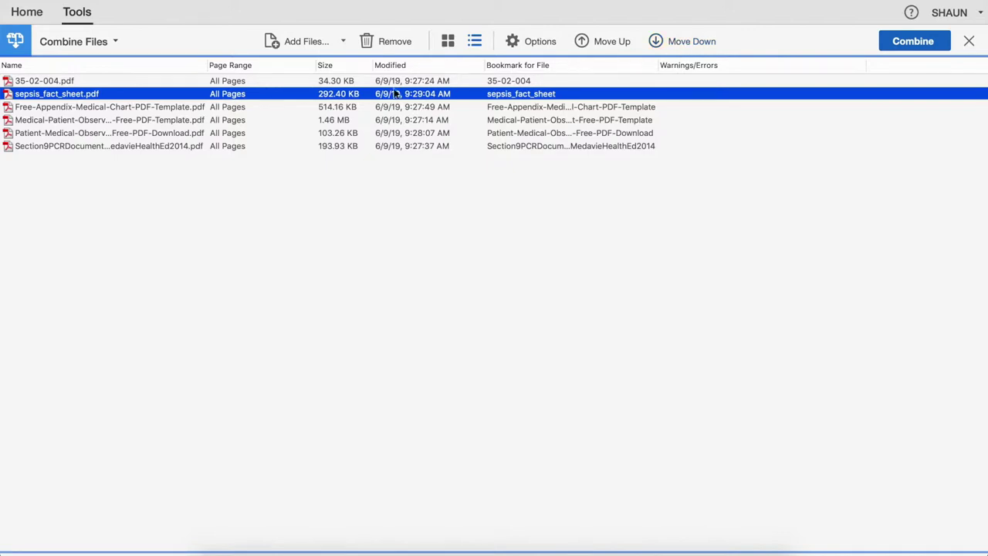
drag(210, 66, 213, 73)
click(908, 46)
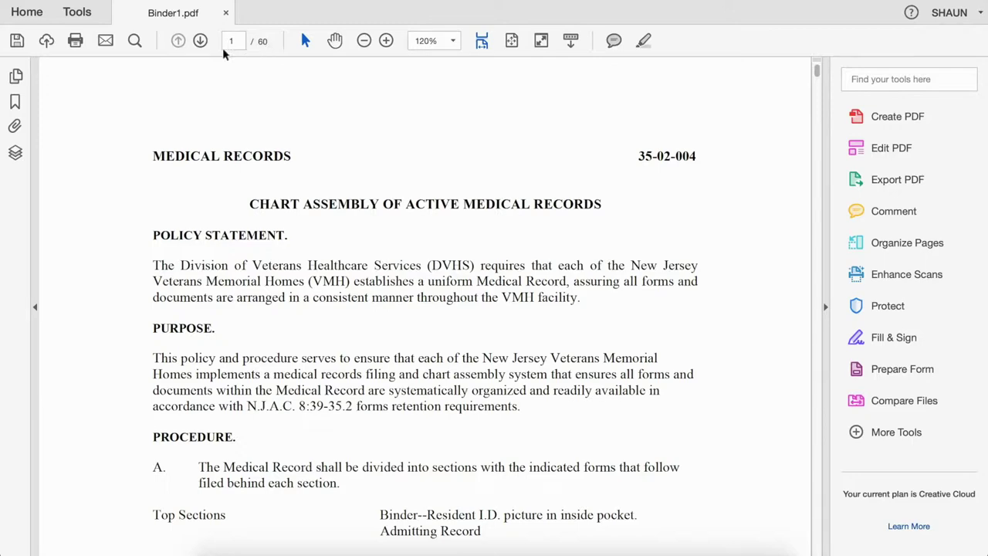
- Check the combined PDF's bookmarks by visiting sepsis_fact_sheet, the Free-Appendix and Medical-Patient templates, and returning to 35-02-004
click(16, 77)
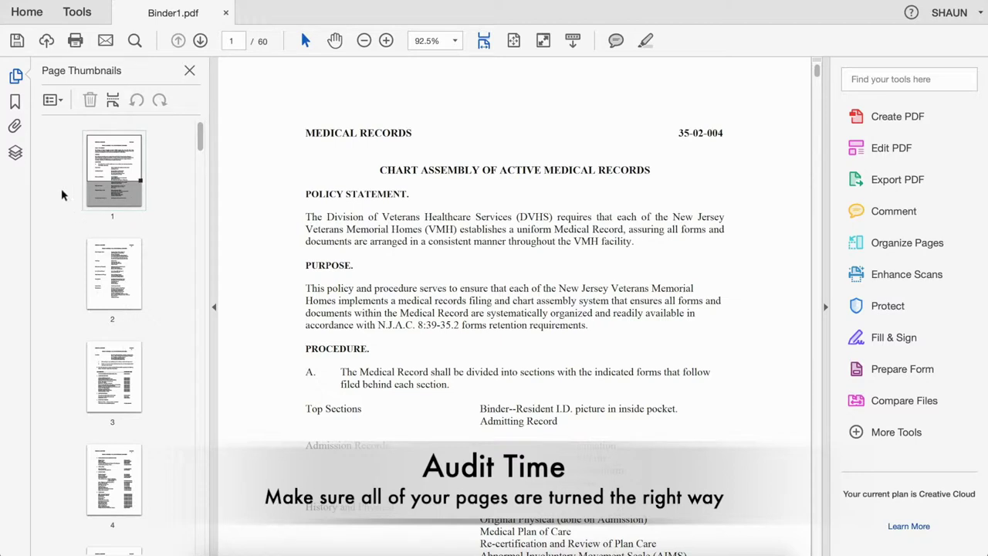
click(16, 102)
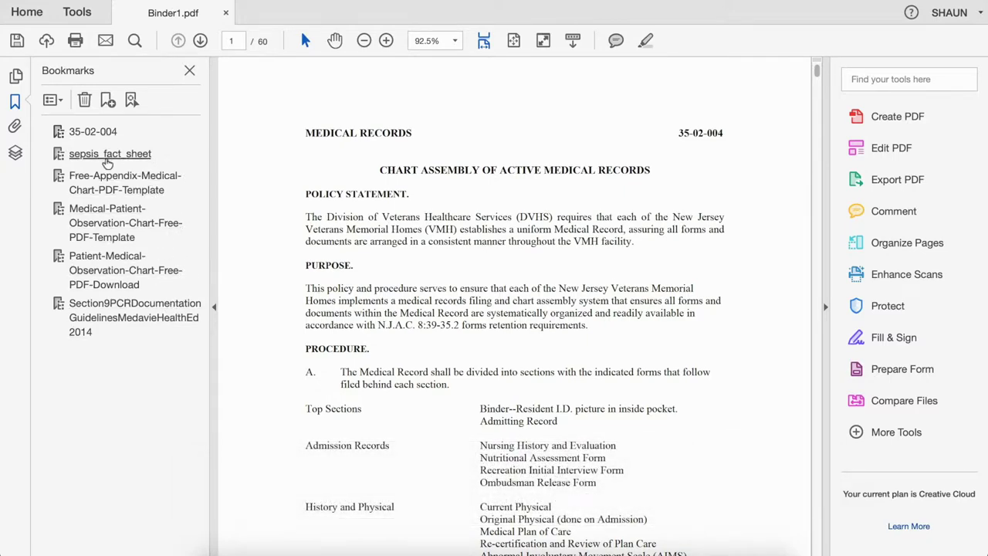
click(108, 158)
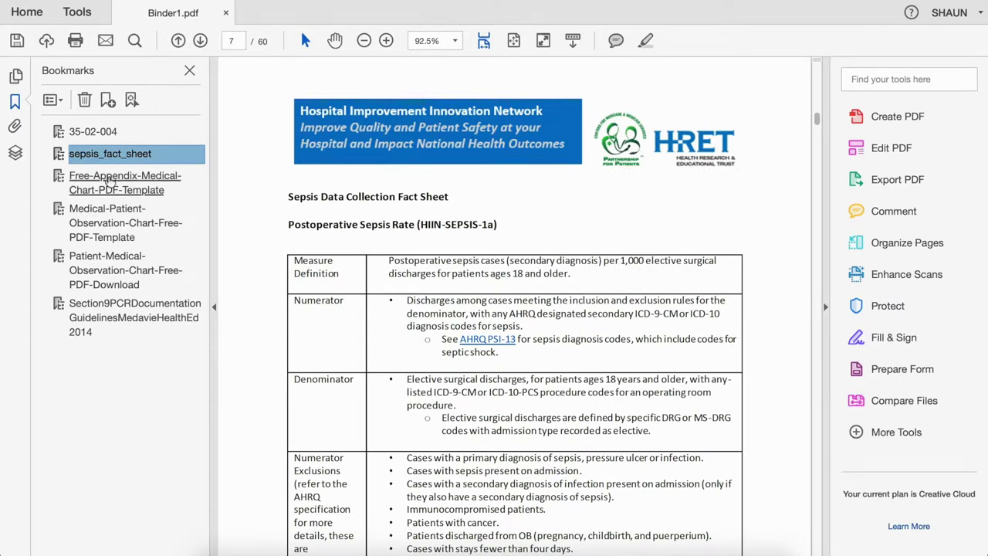
click(112, 183)
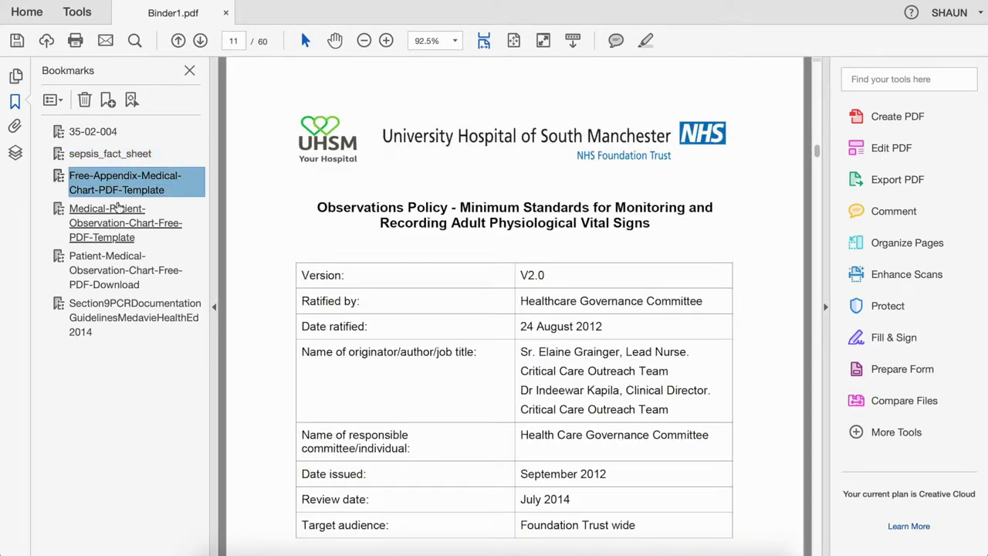
click(121, 216)
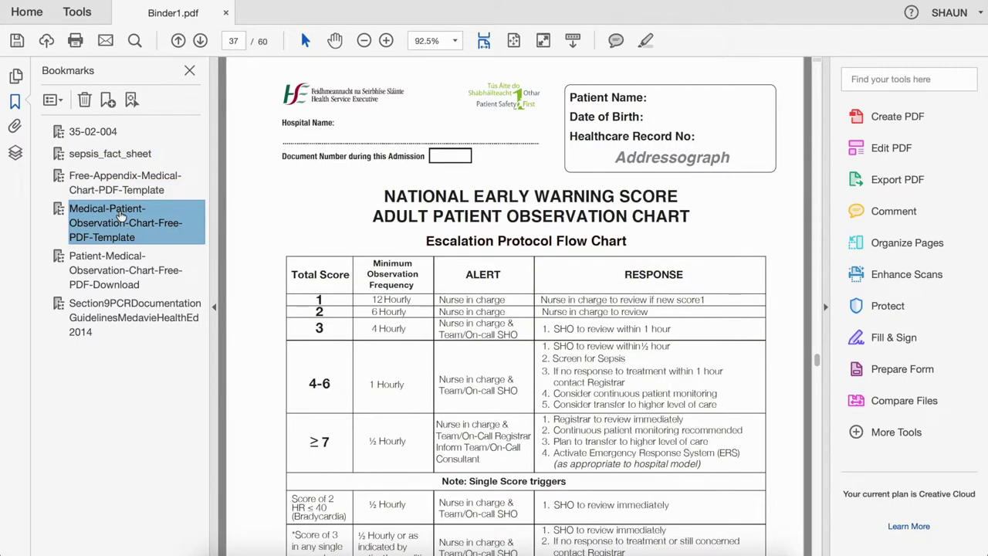
click(105, 133)
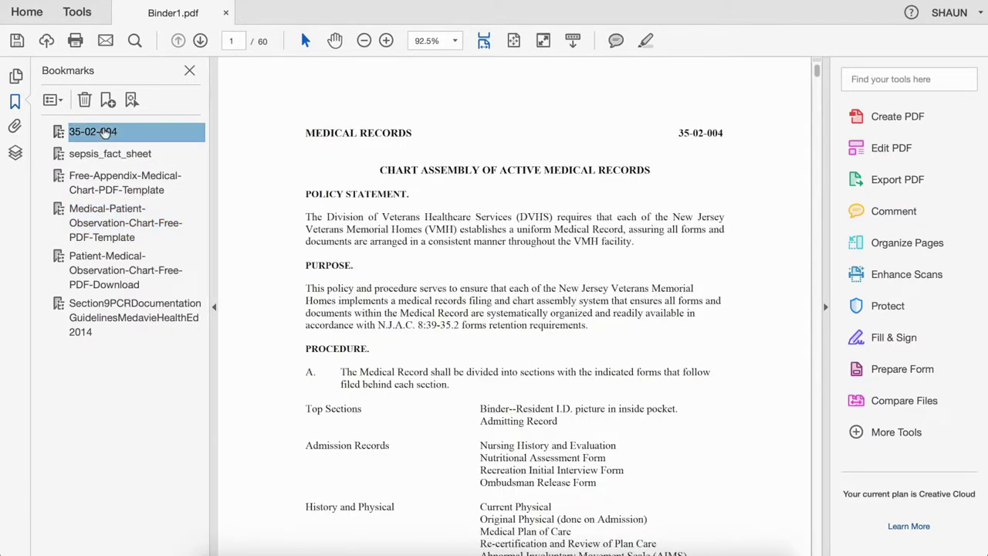
- Show the page thumbnails in three columns and check all pages for orientation and blanks, viewing pages 33 and 41
click(17, 77)
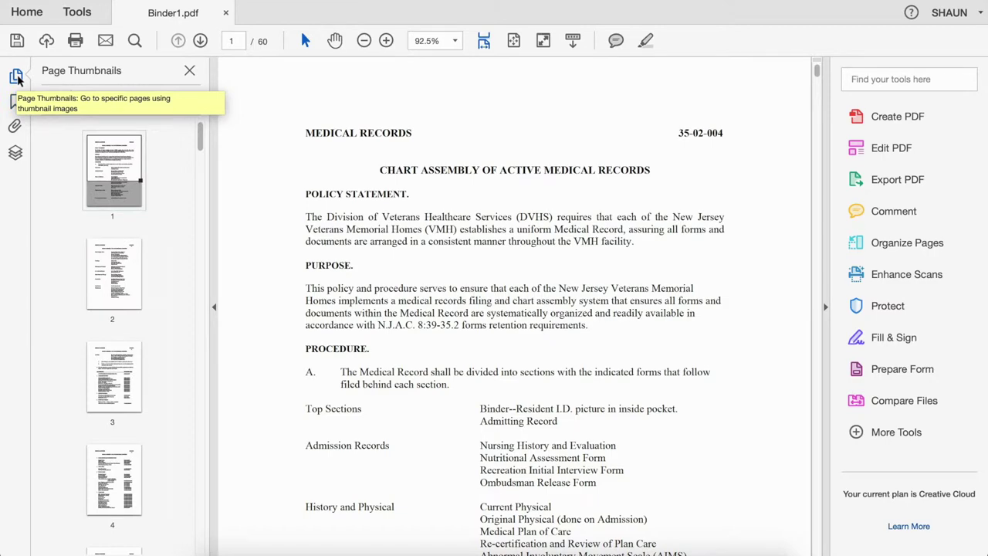
drag(210, 101, 406, 112)
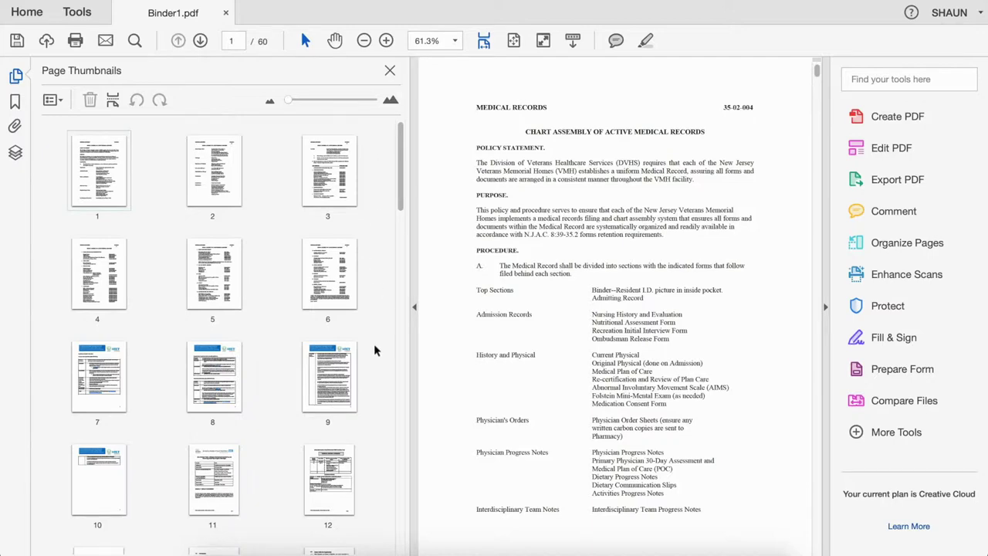
scroll(374, 395, down, 5)
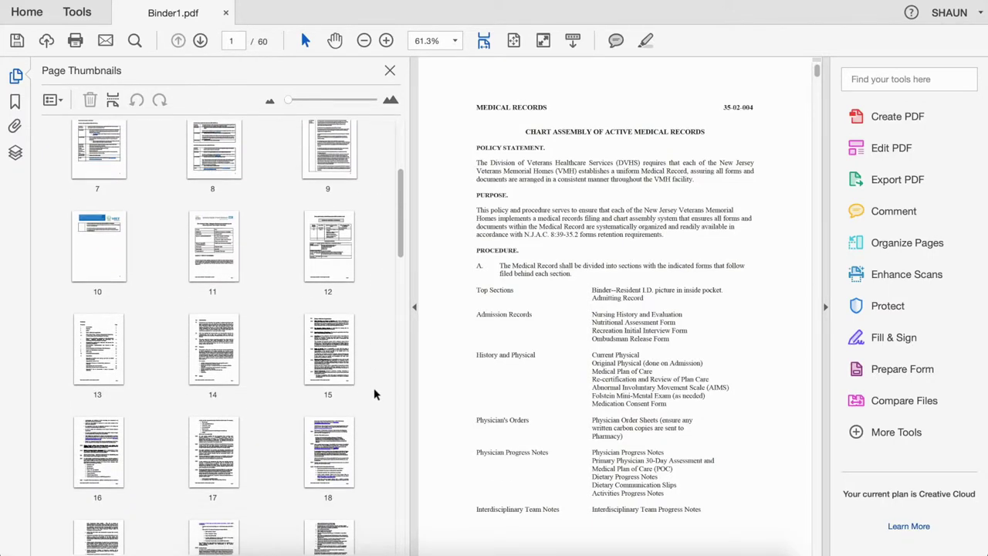
scroll(374, 395, down, 5)
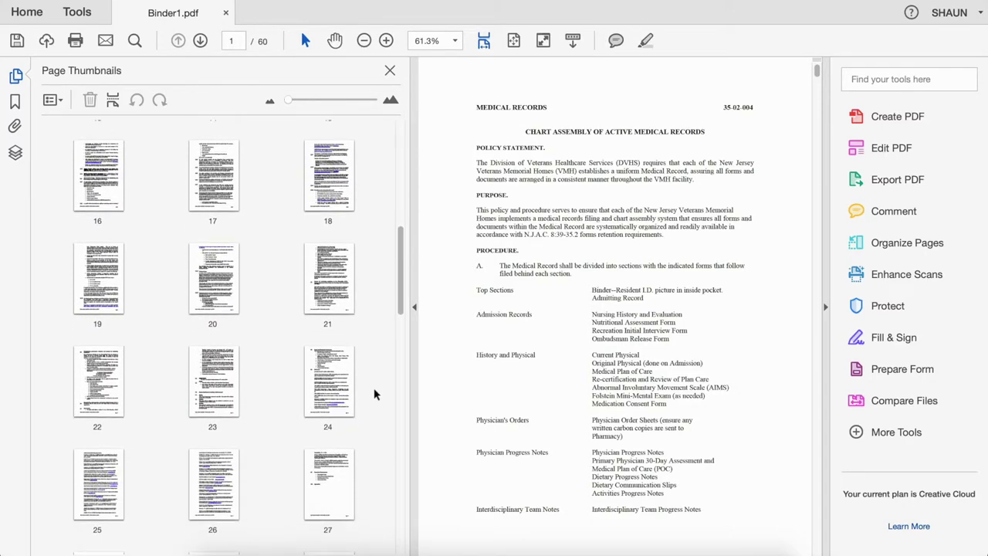
scroll(374, 395, down, 5)
scroll(374, 395, down, 4)
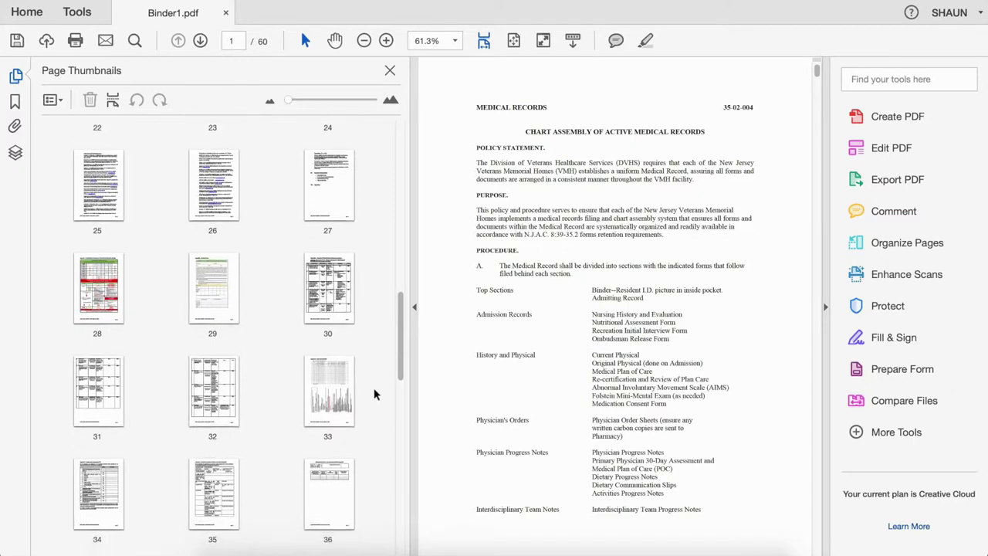
scroll(374, 394, down, 2)
click(320, 318)
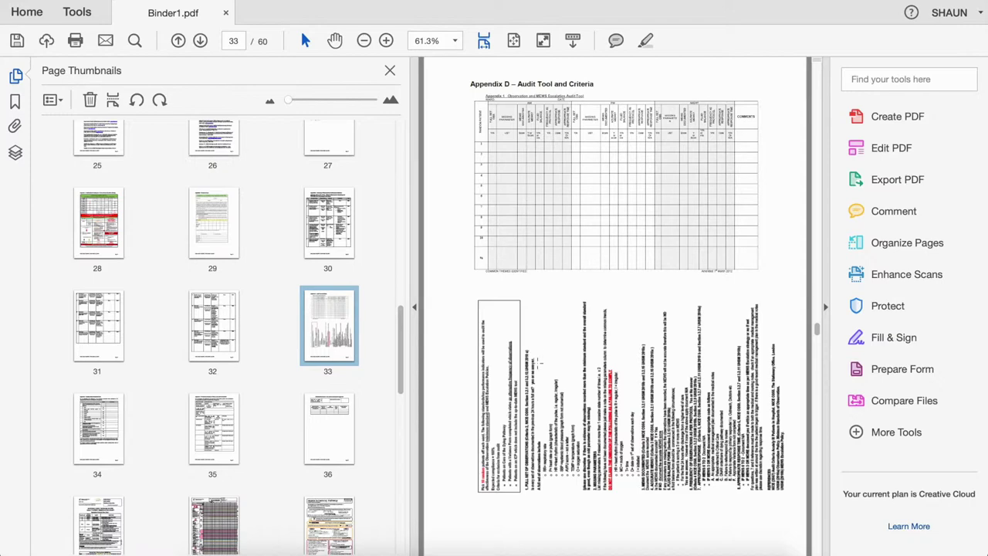
scroll(371, 414, down, 1)
scroll(371, 415, down, 4)
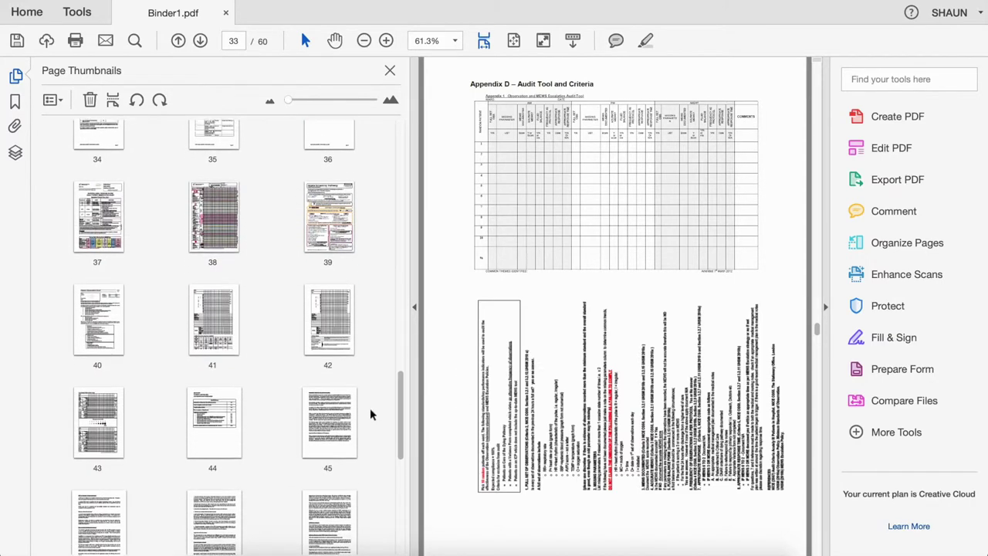
click(216, 331)
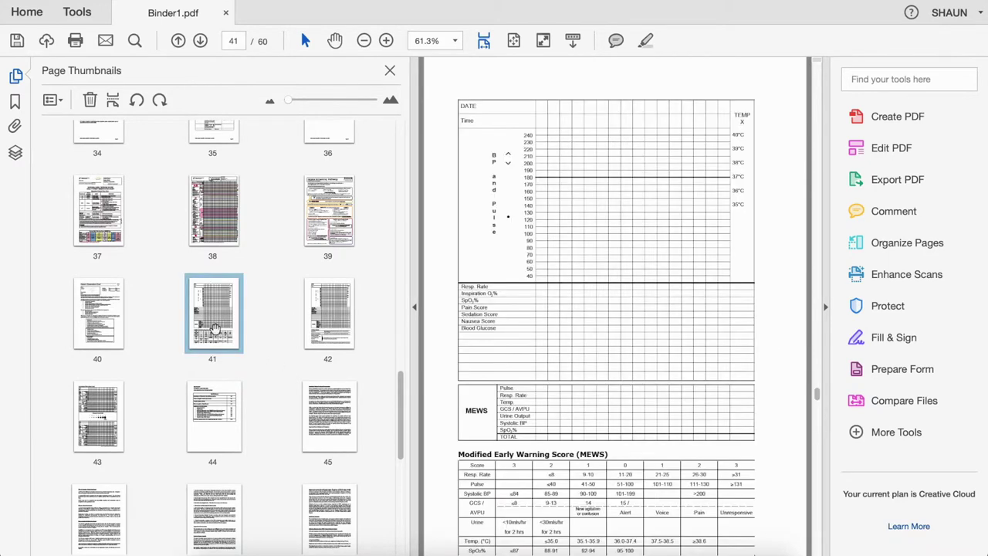
scroll(217, 328, down, 6)
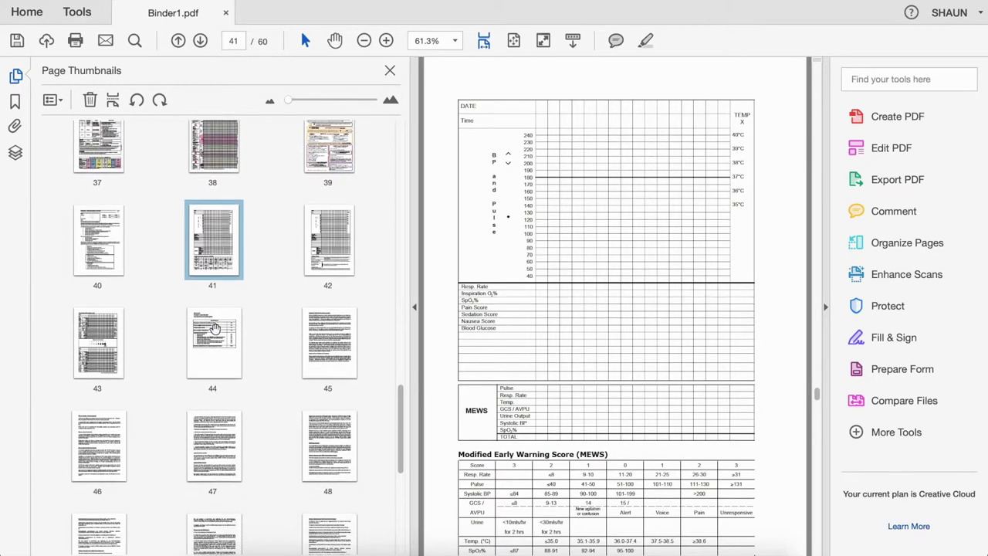
scroll(216, 329, down, 4)
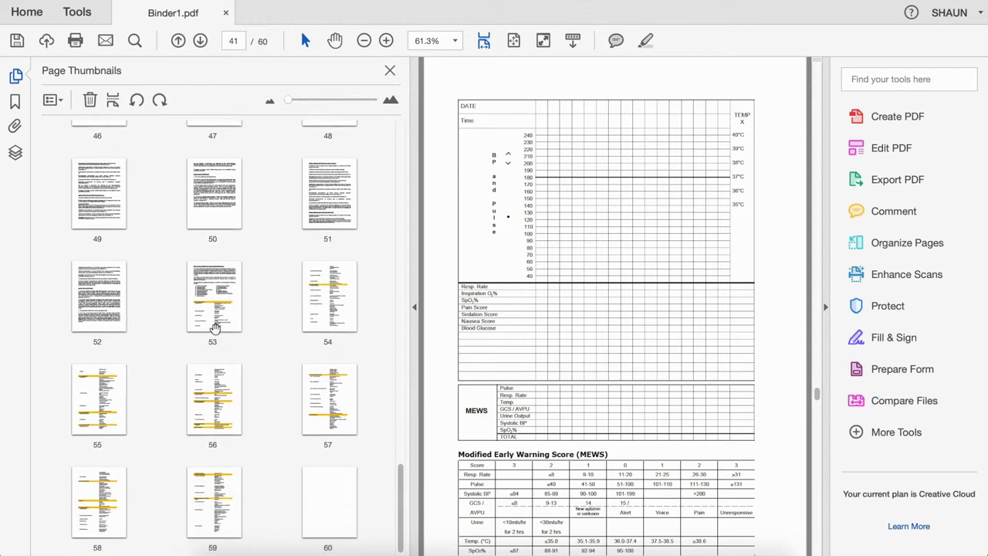
- Inspect blank page 60 at full-page view and delete it from the document
click(336, 501)
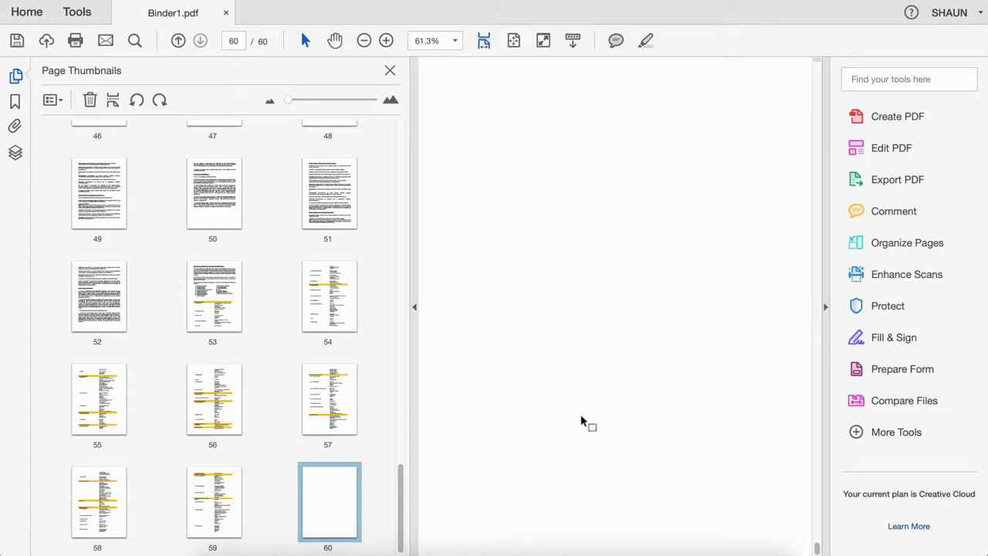
click(515, 43)
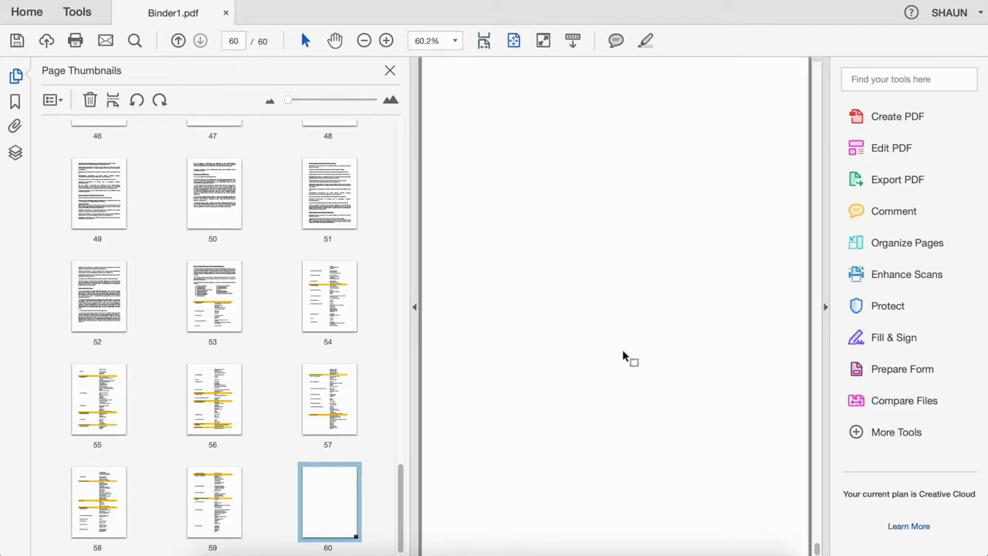
click(90, 100)
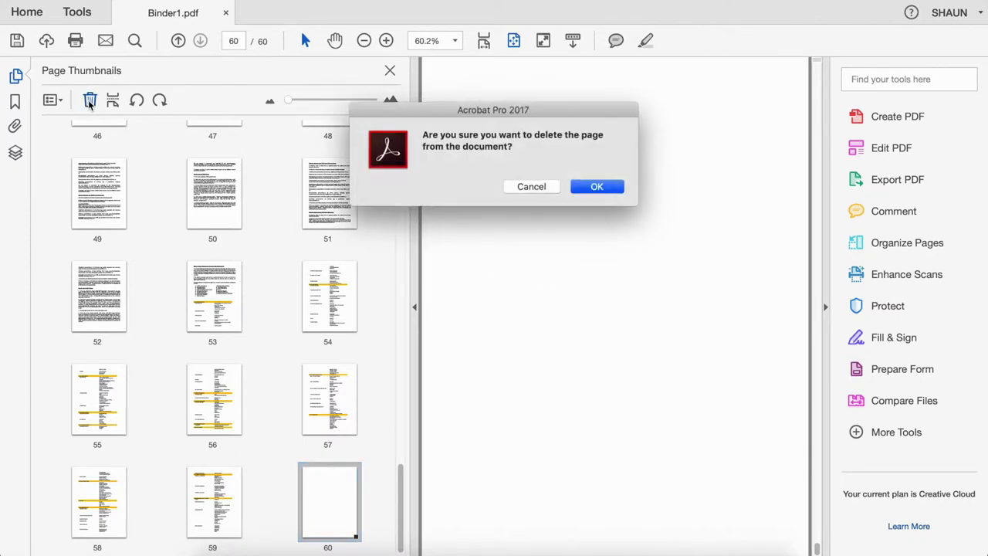
click(595, 187)
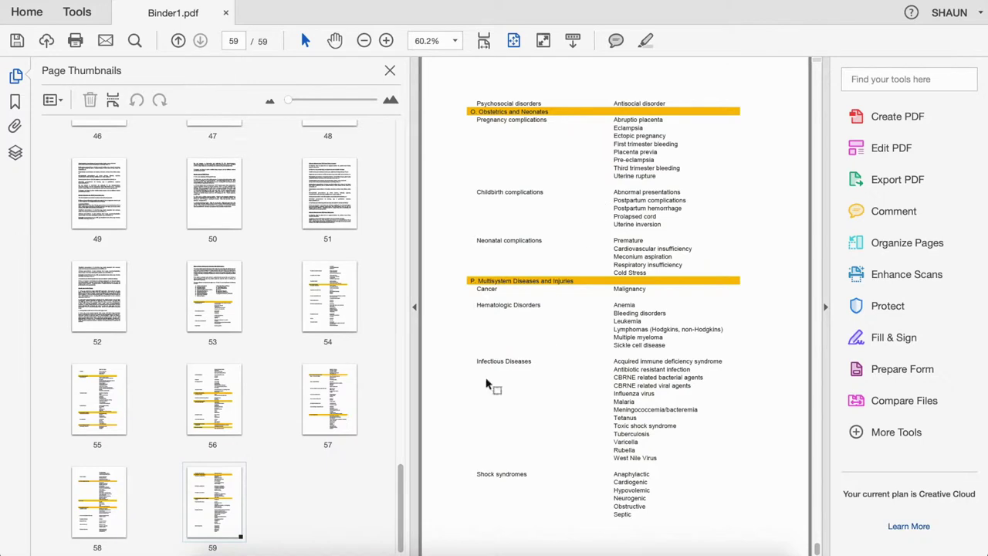
- Rotate page 59 clockwise in quarter turns through a full circle back to upright
click(225, 506)
click(160, 101)
click(159, 101)
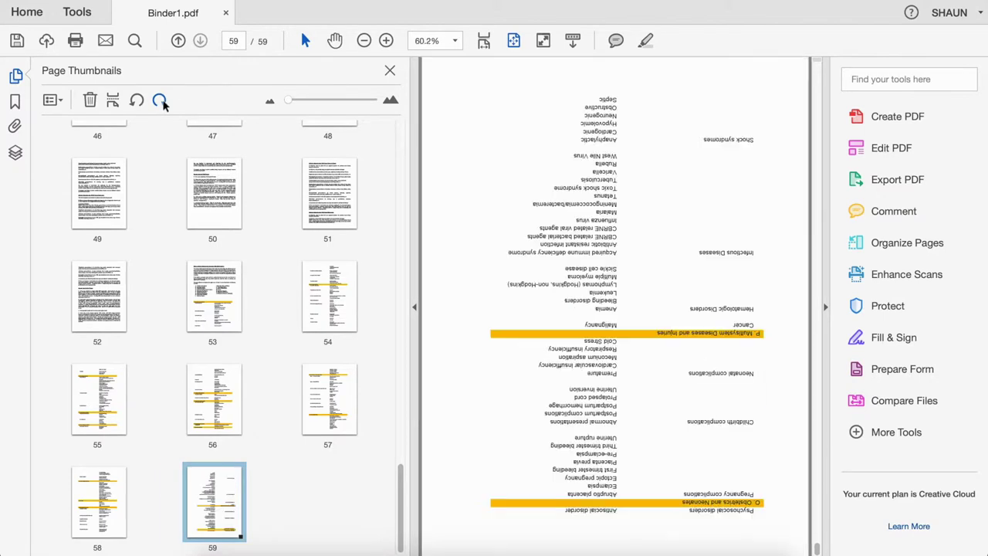
click(160, 101)
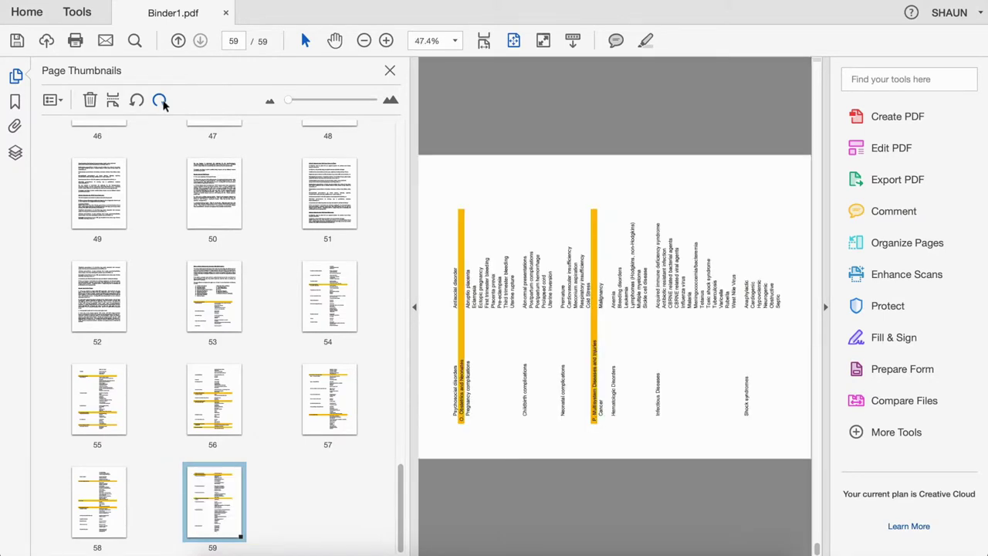
click(160, 101)
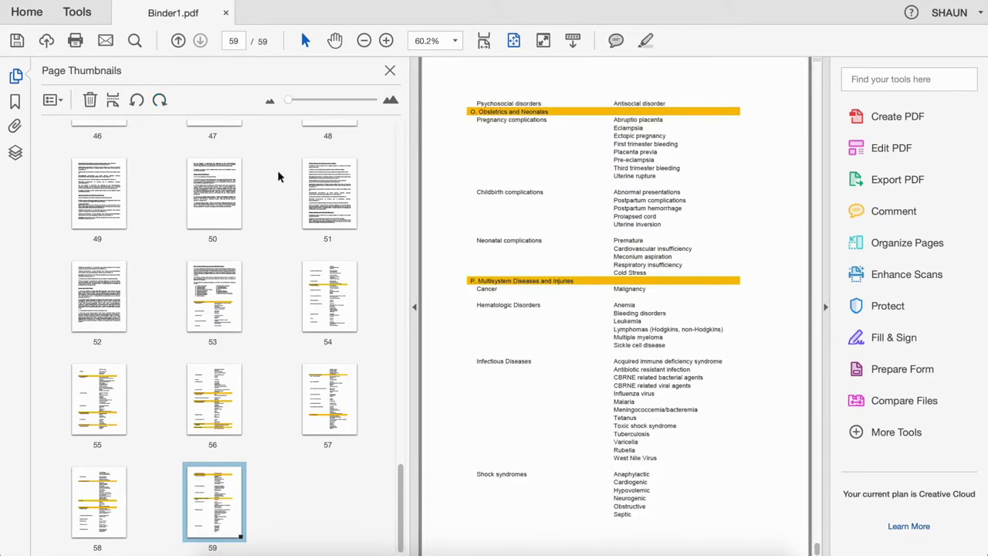
- Return to page 1 of the combined document and close the page thumbnails
scroll(280, 177, up, 6)
scroll(276, 182, up, 10)
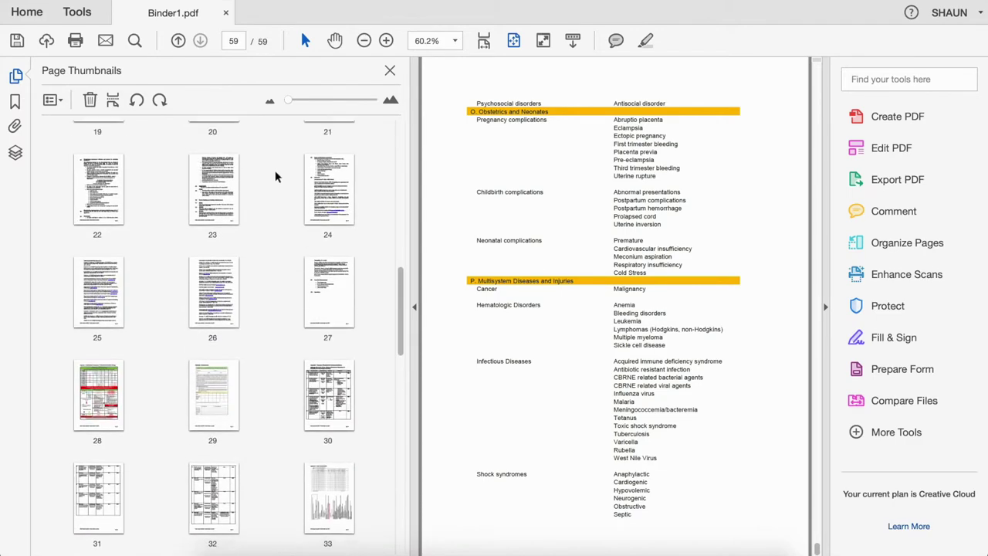
scroll(278, 188, up, 1)
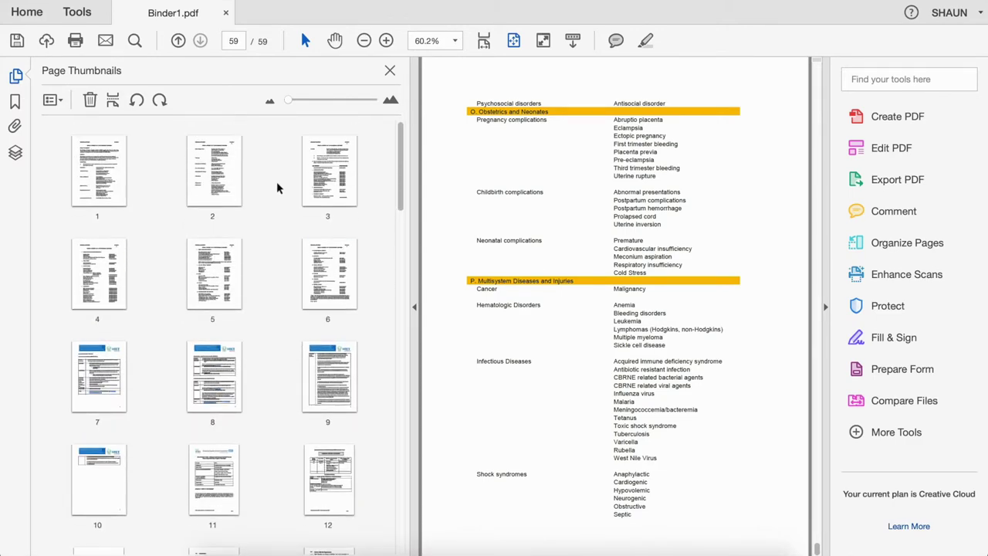
click(81, 183)
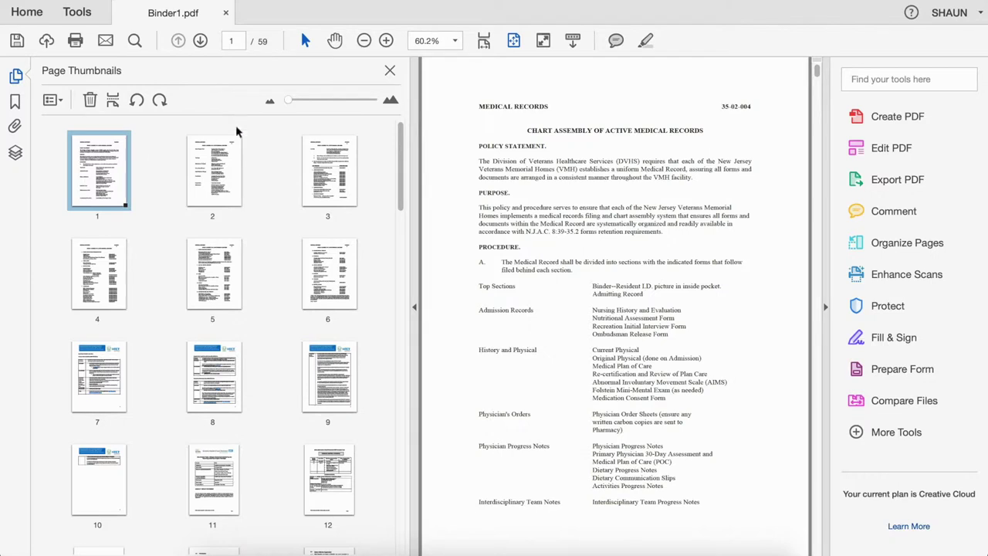
click(389, 72)
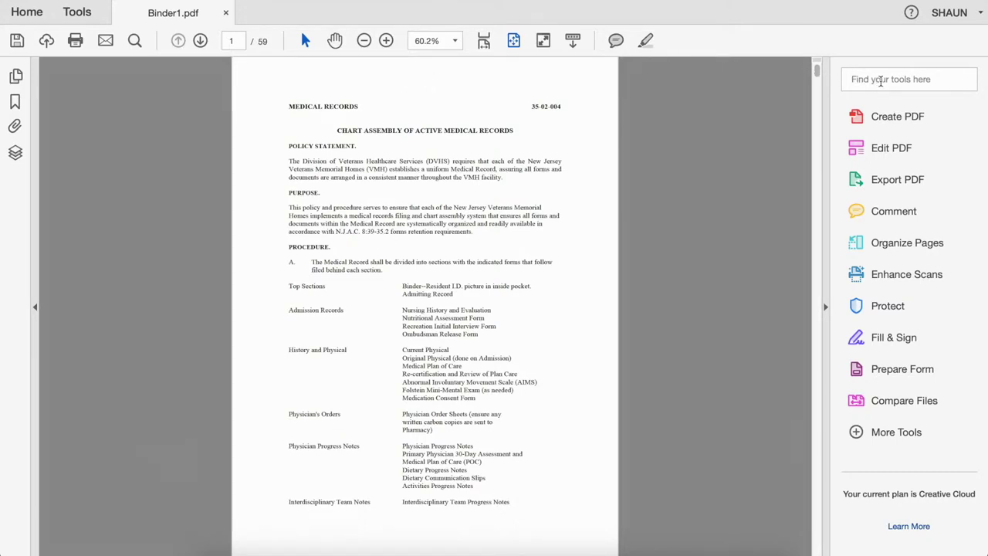
- Find the Bates numbering tool by searching for "bates" and start adding Bates numbers to the open Binder1 document
click(882, 83)
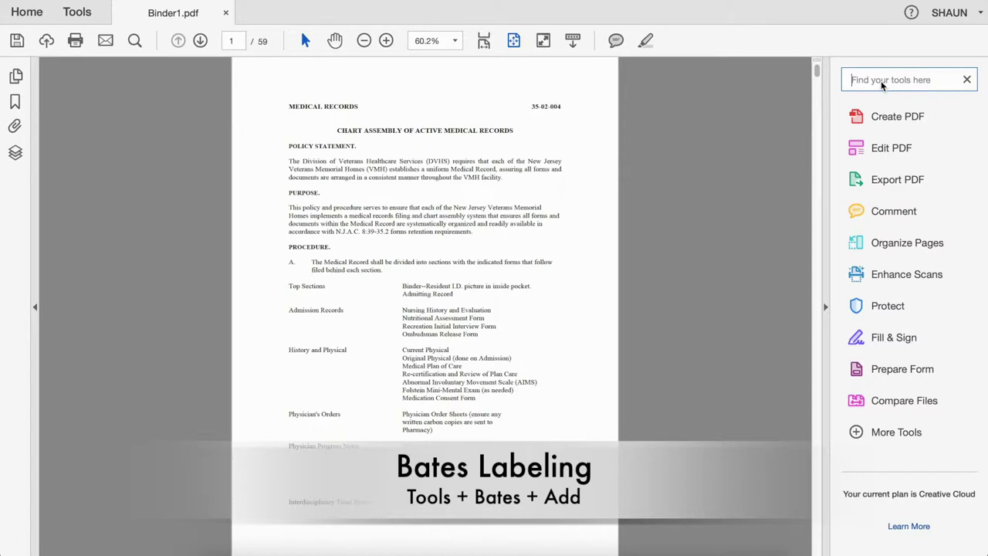
text(bates)
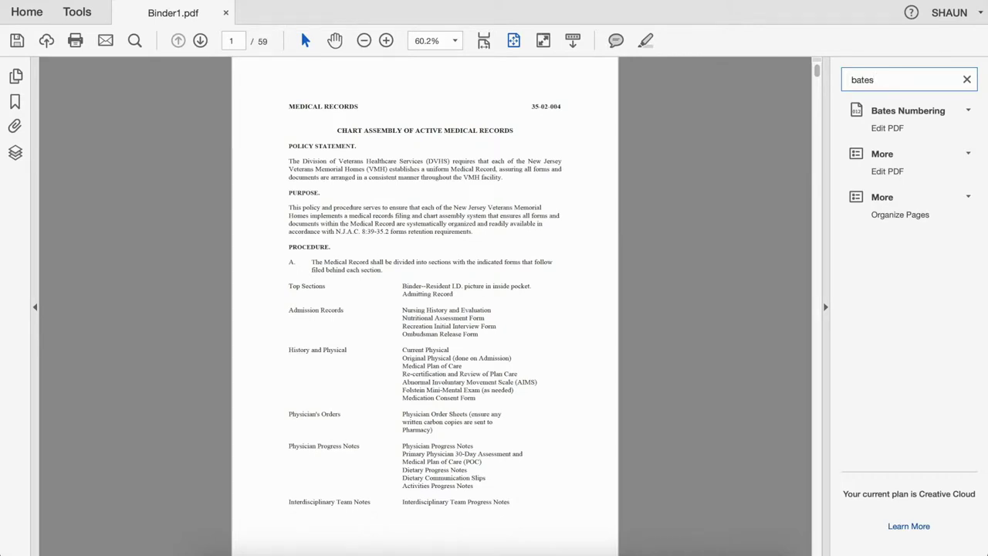
click(969, 112)
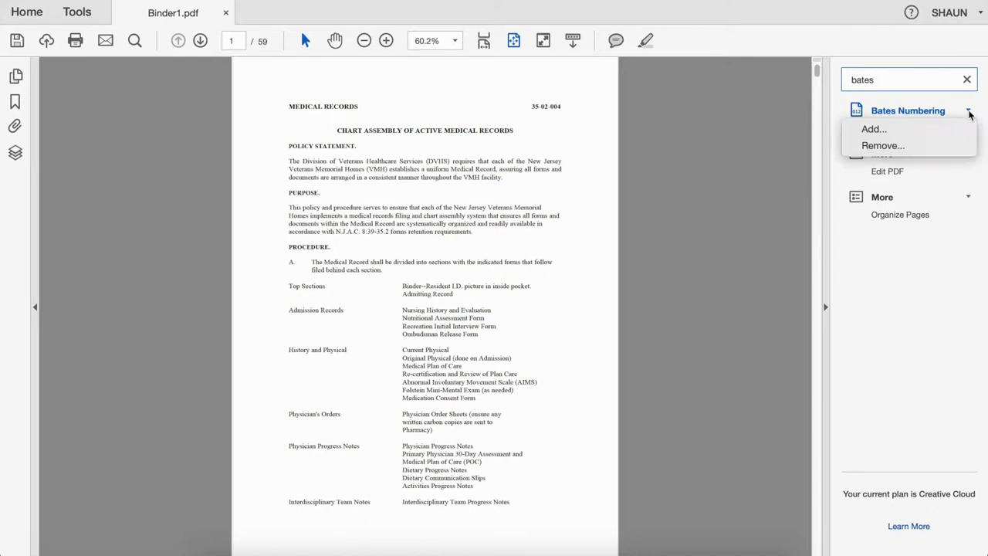
click(873, 129)
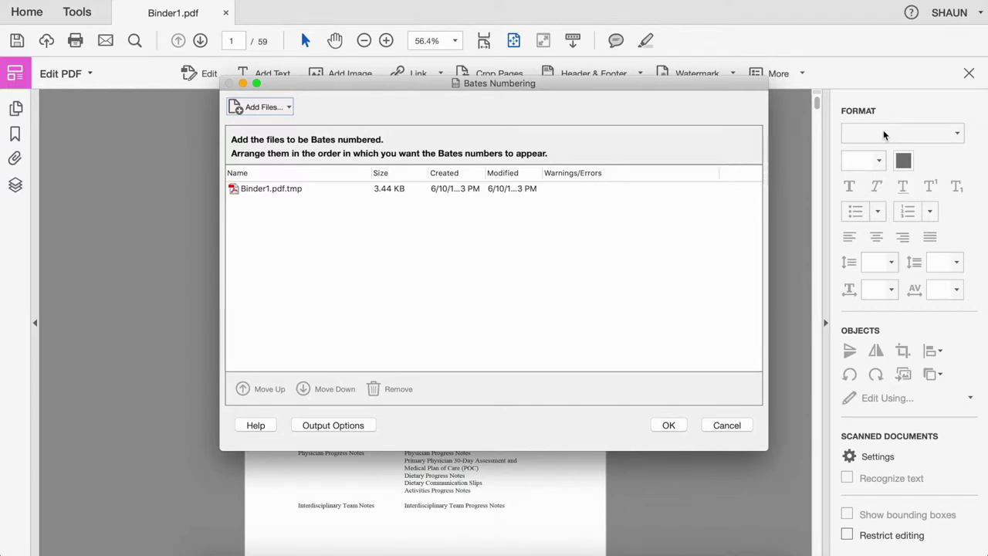
click(668, 425)
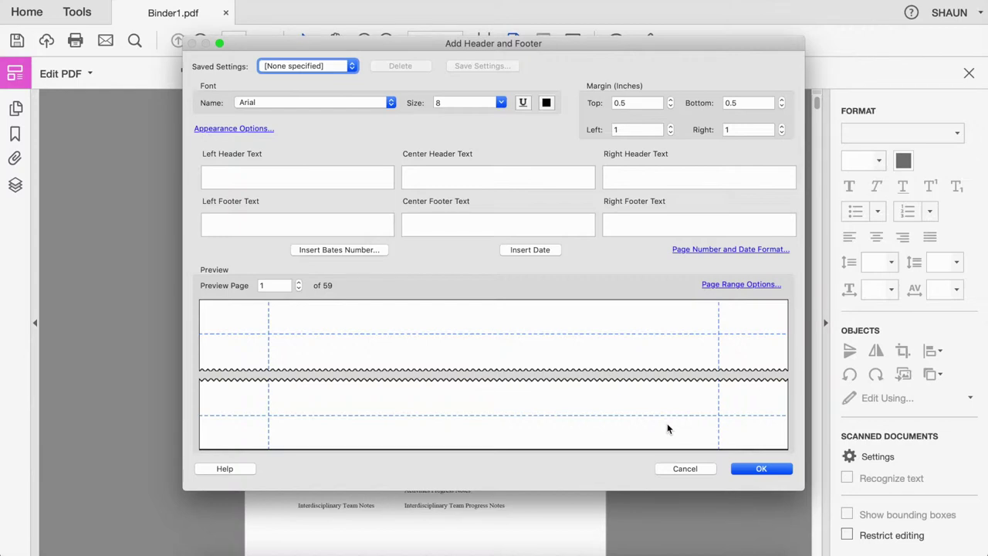
- Insert a Bates number in the center footer with 6 digits, start number 1, prefix PP and no suffix
click(547, 227)
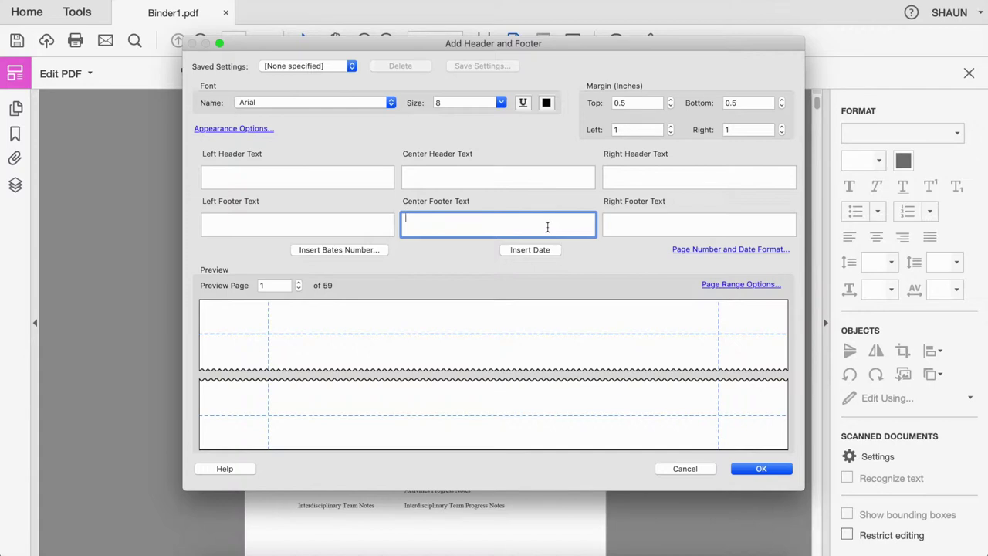
click(360, 252)
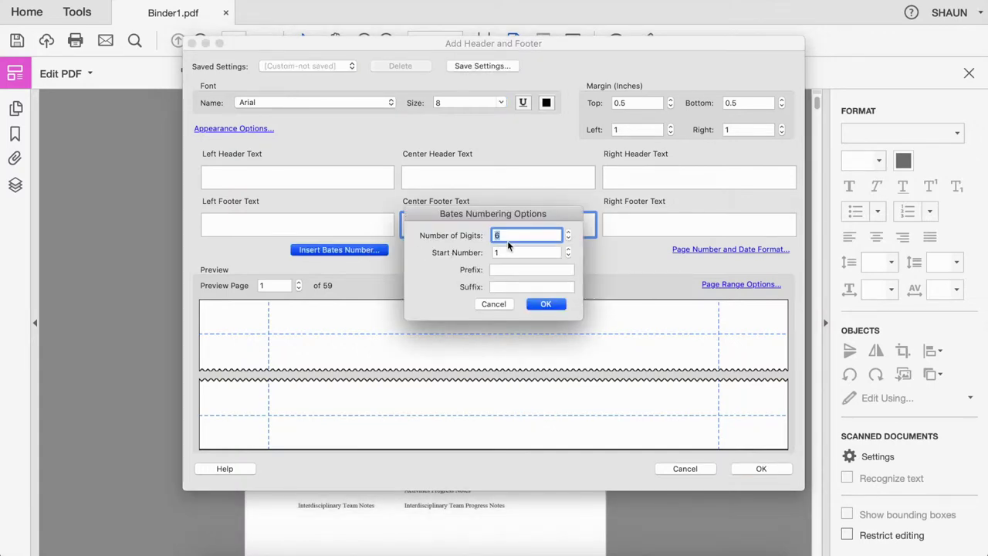
click(569, 242)
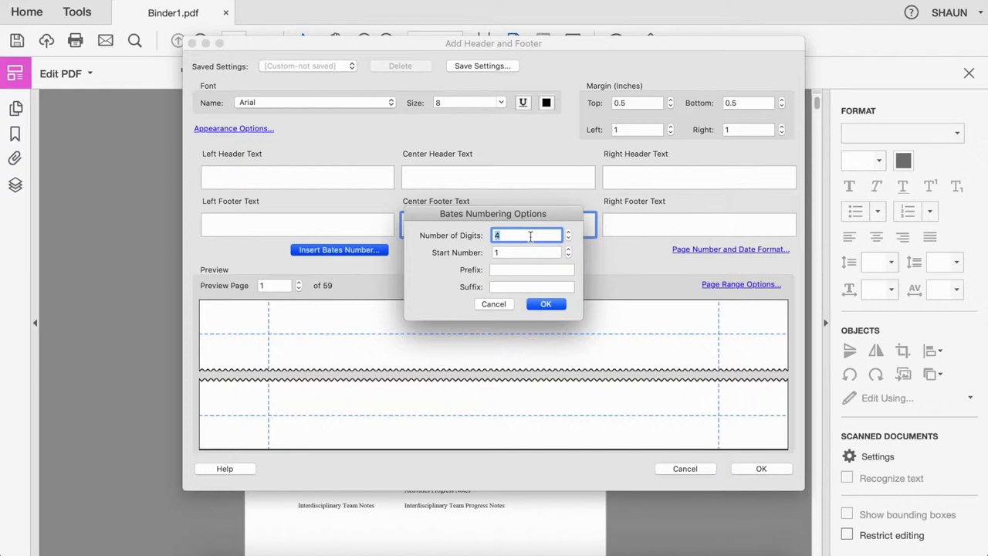
click(569, 232)
click(524, 252)
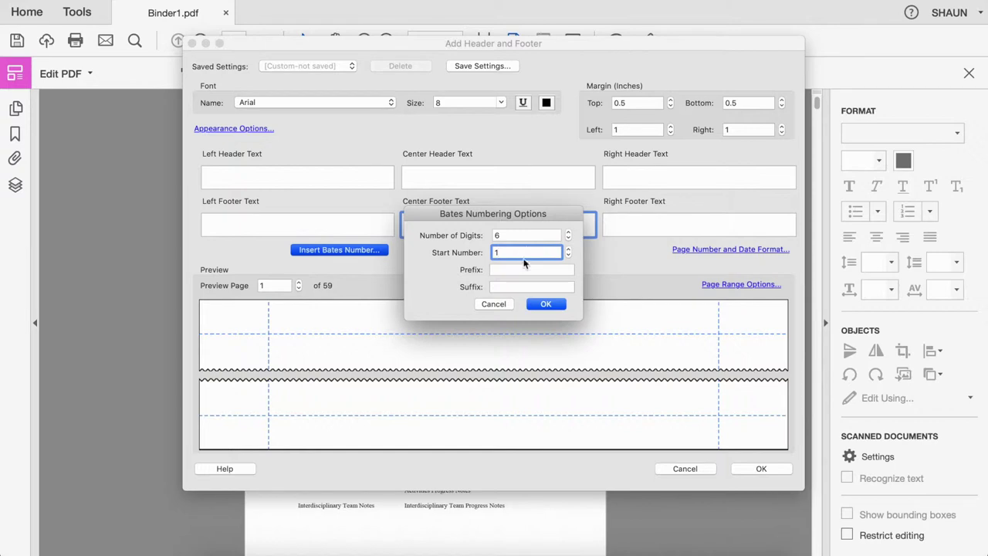
click(524, 269)
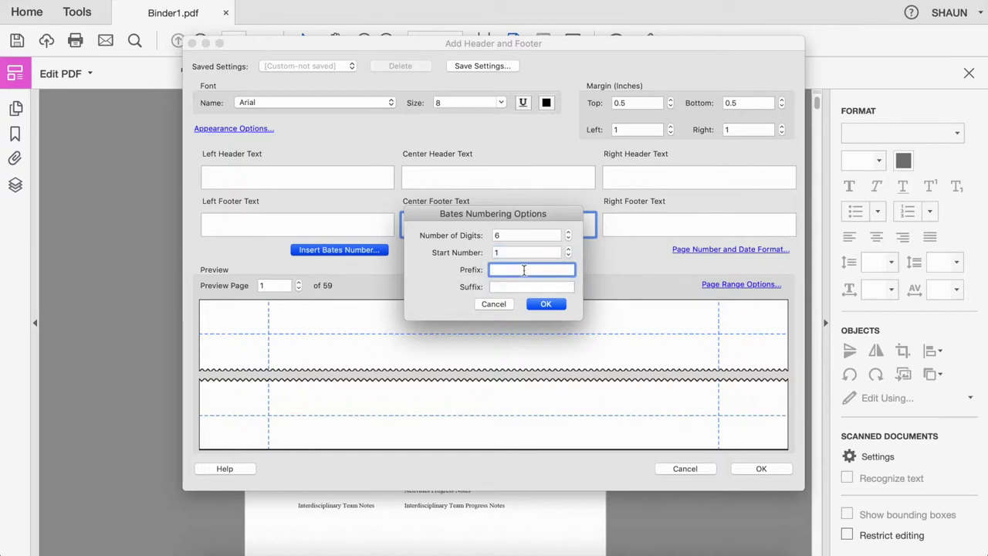
text(PP)
click(516, 286)
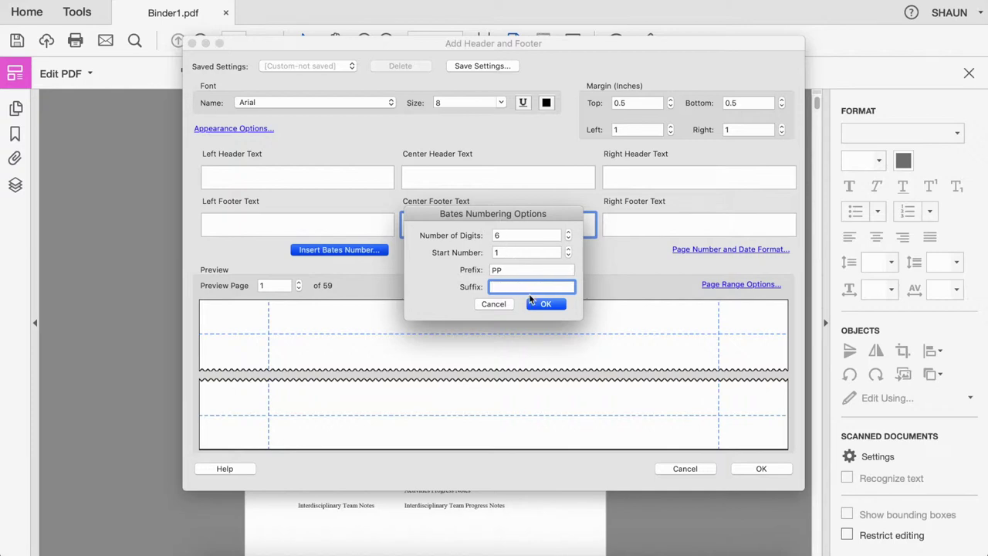
click(546, 304)
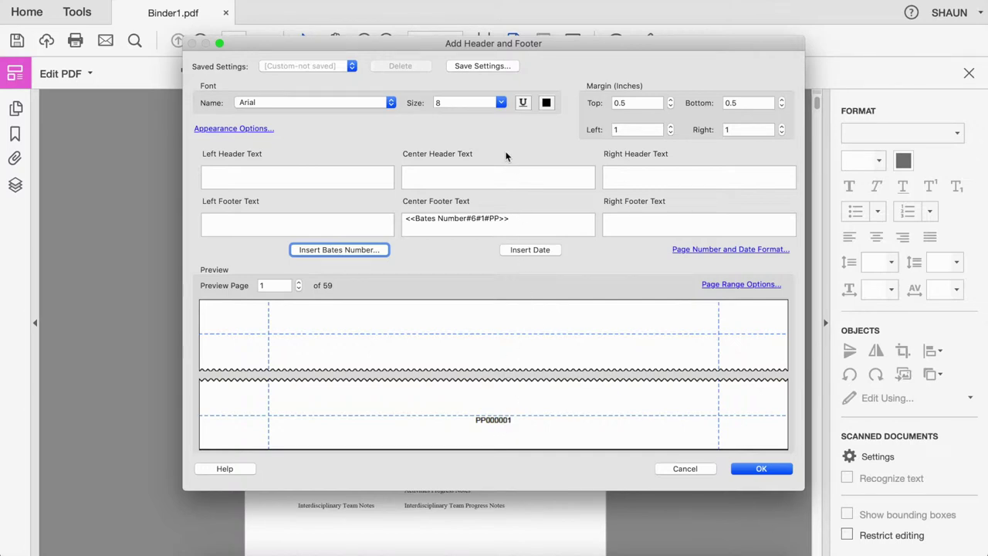
- Set the Bates number's font size to 10 and the bottom margin to 0.3 inches
click(406, 219)
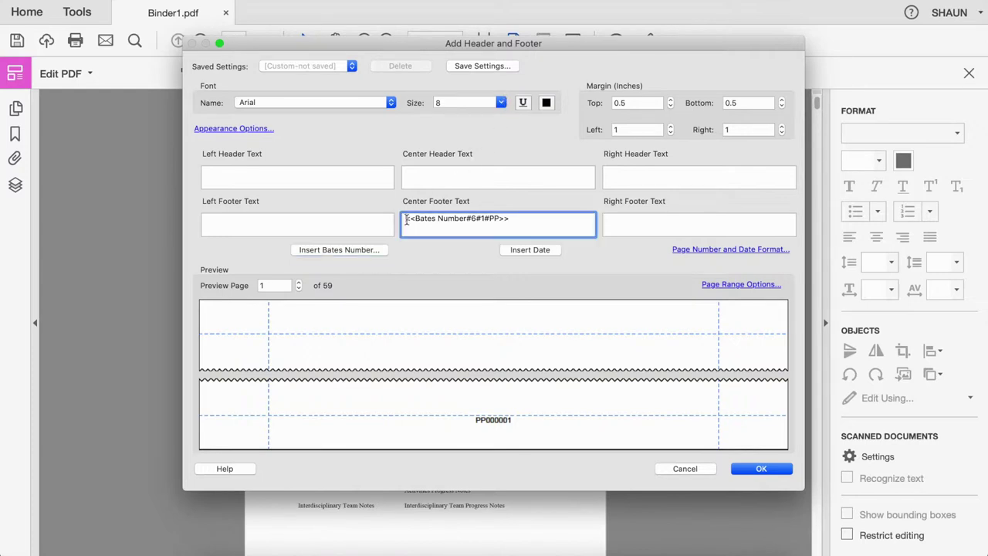
click(501, 102)
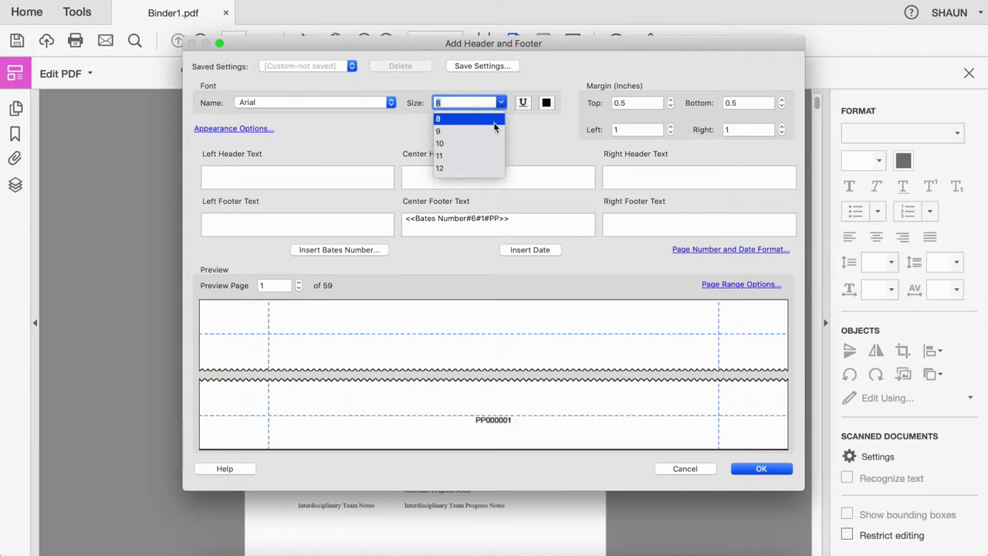
click(442, 144)
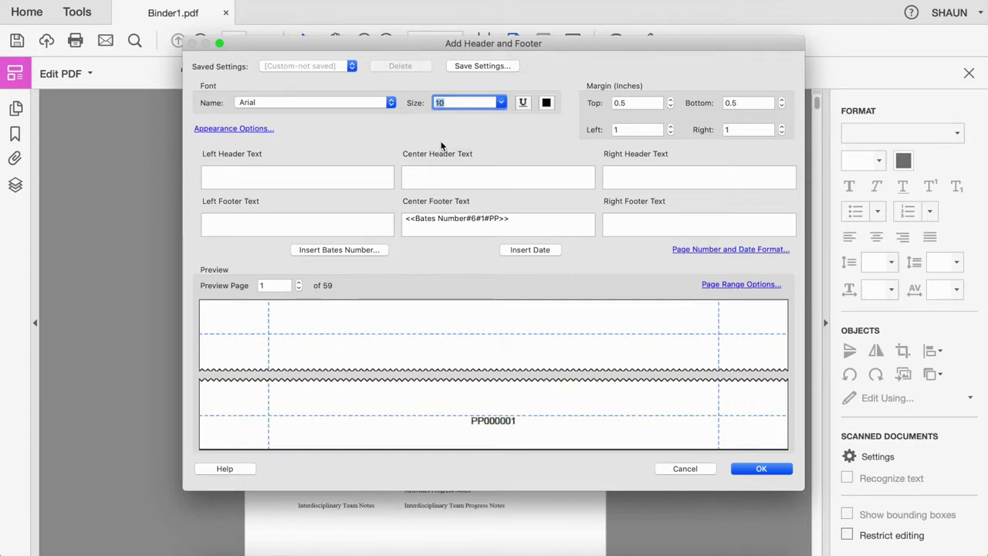
click(782, 106)
click(782, 106)
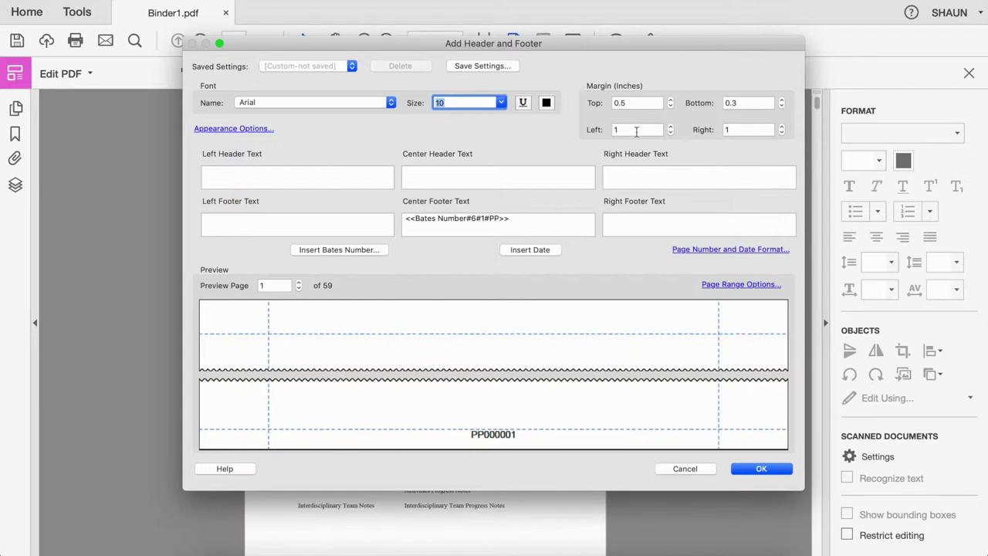
- Enable shrinking the document so that the Bates number avoids overwriting its text and graphics
click(253, 133)
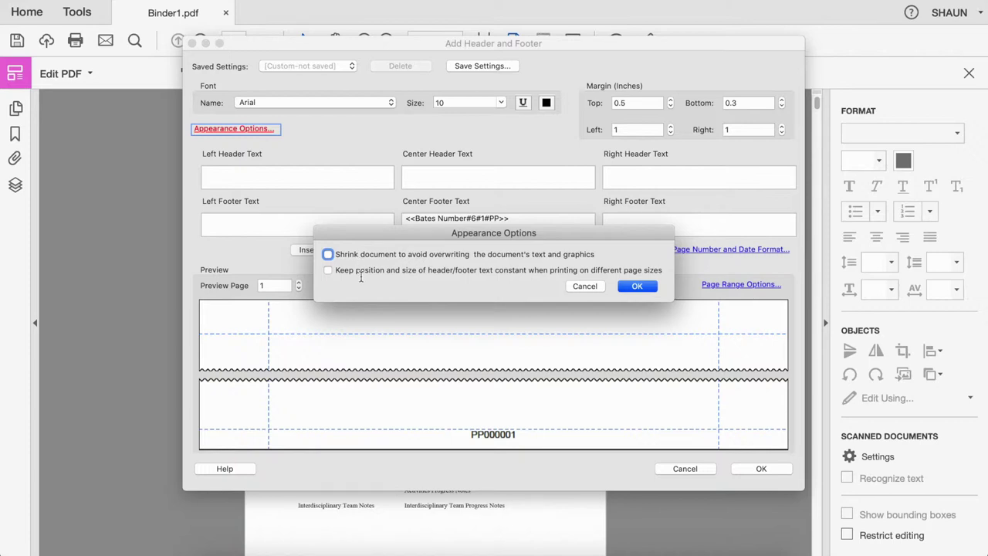
click(327, 254)
click(635, 287)
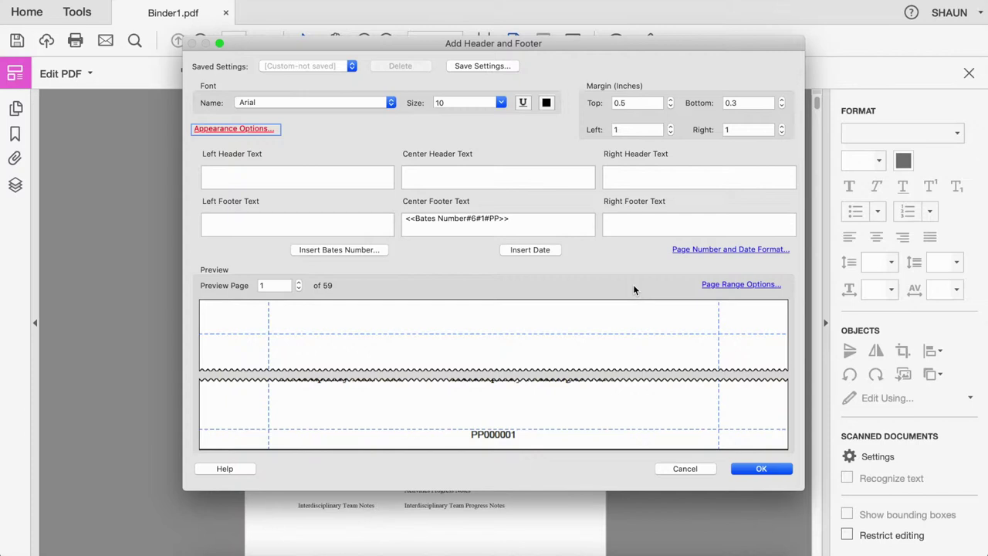
click(530, 220)
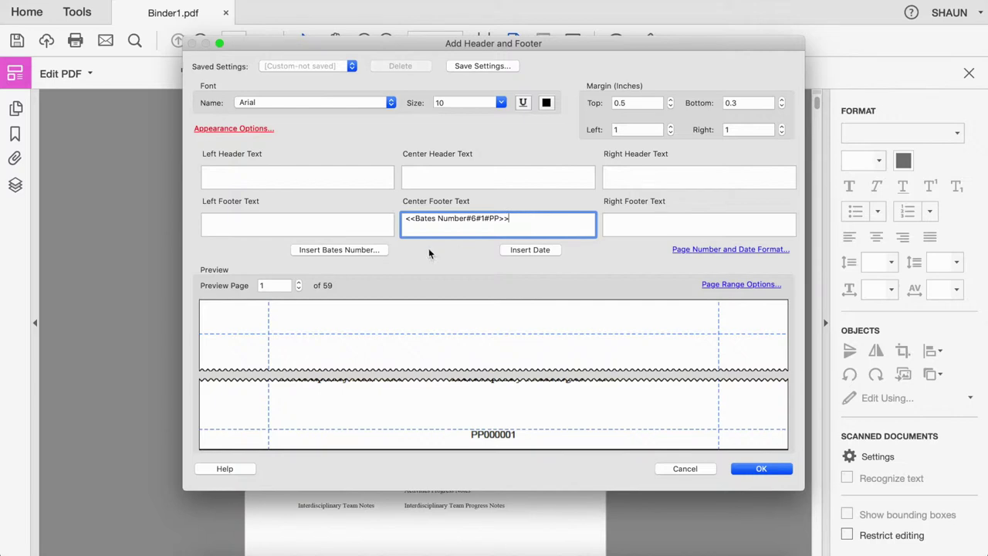
- Preview the Bates numbers on the next few pages and go back to the page 1 preview
click(299, 283)
click(299, 284)
click(299, 283)
click(299, 283)
click(299, 283)
click(298, 288)
click(299, 287)
click(299, 288)
click(299, 288)
click(298, 288)
click(303, 219)
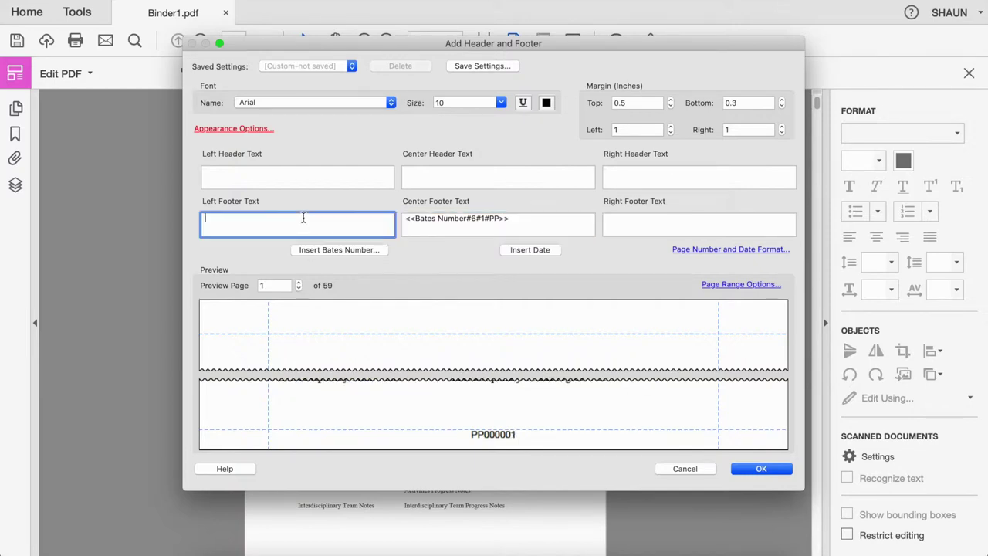
click(637, 231)
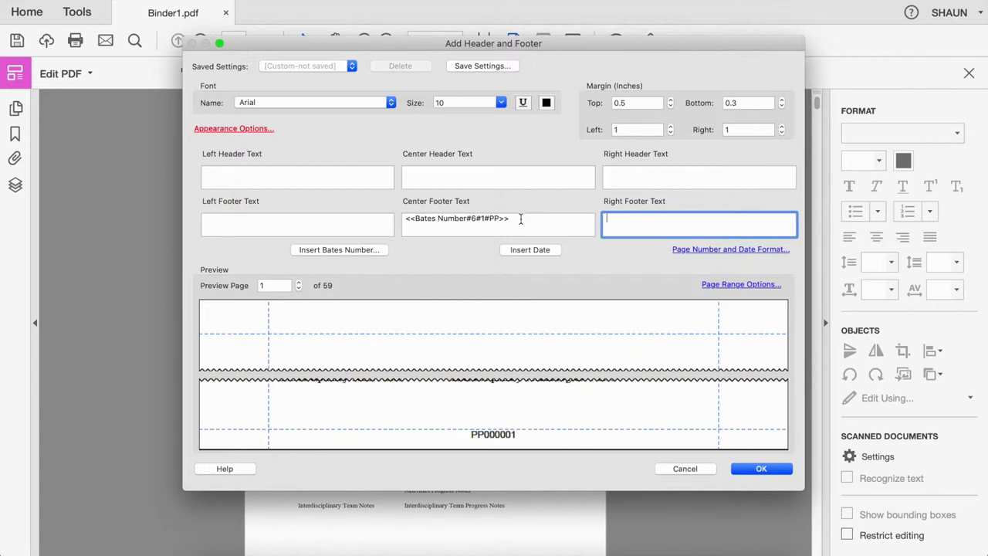
click(520, 219)
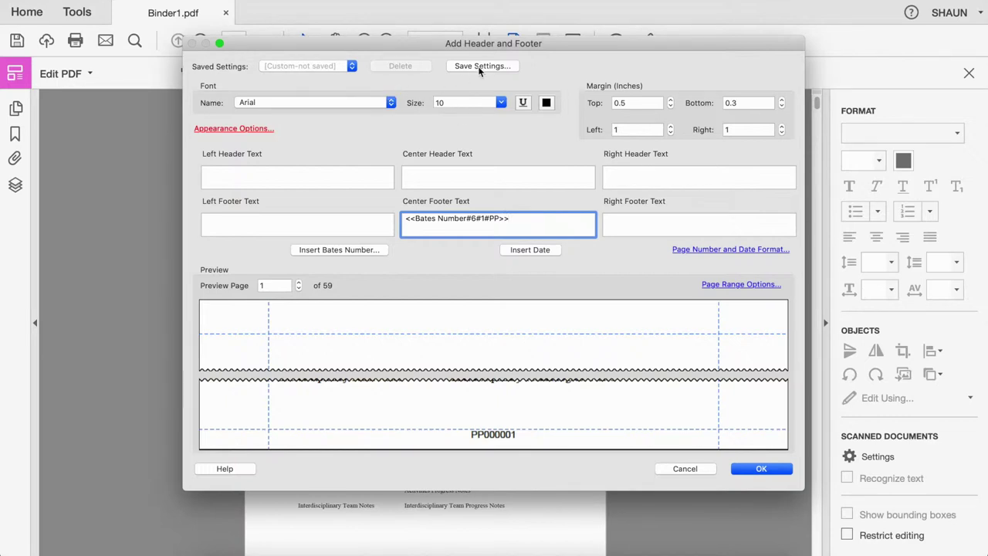
- Save the current header and footer settings as "Pltf Production" and check the list of saved settings for it
click(480, 66)
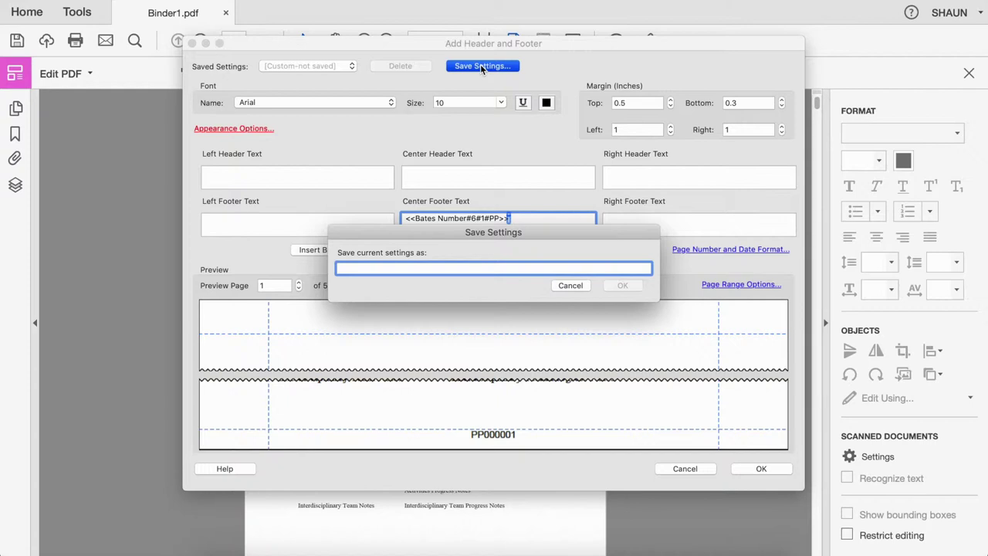
text(Pltf)
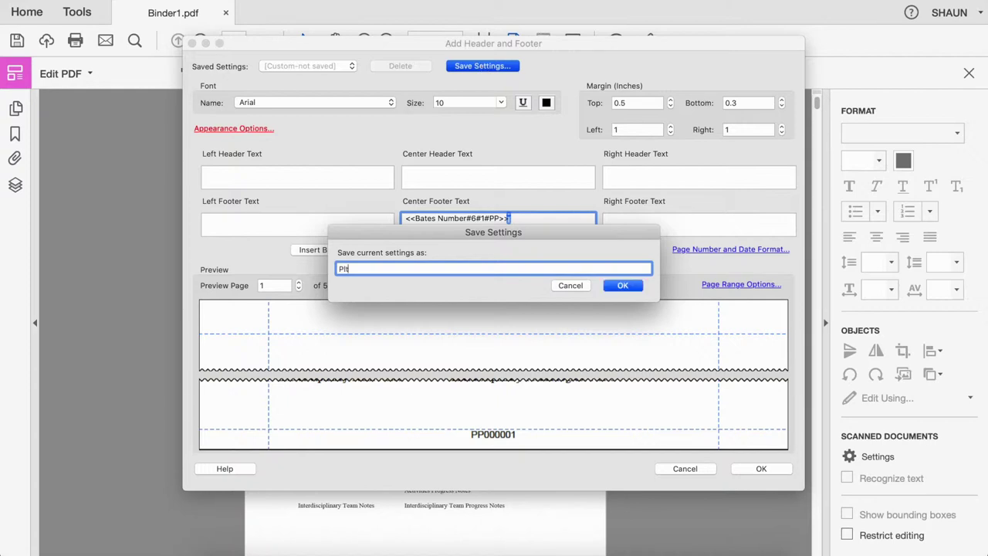
text( Production)
click(631, 287)
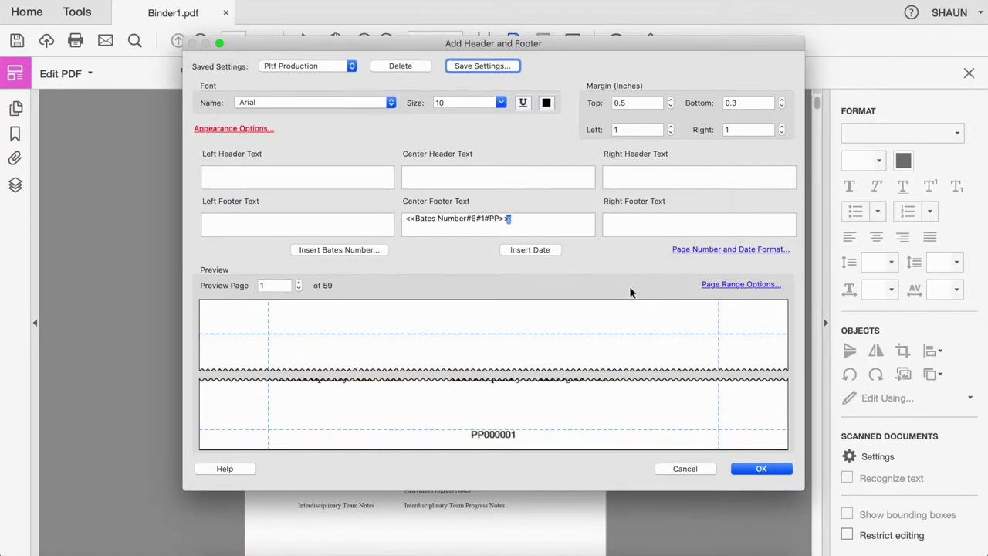
click(354, 69)
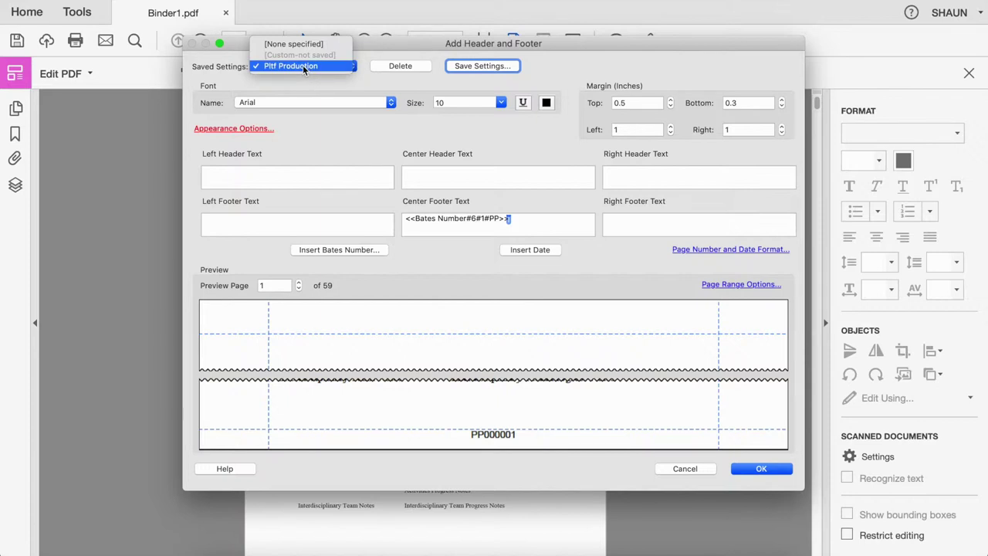
click(554, 232)
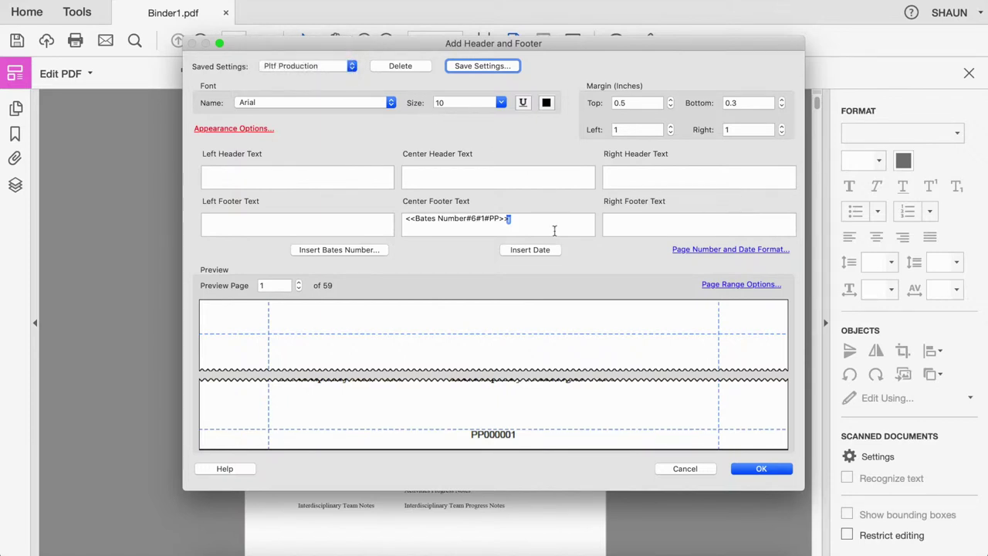
- Apply the Bates numbering to the combined document and close the confirmation message
click(545, 218)
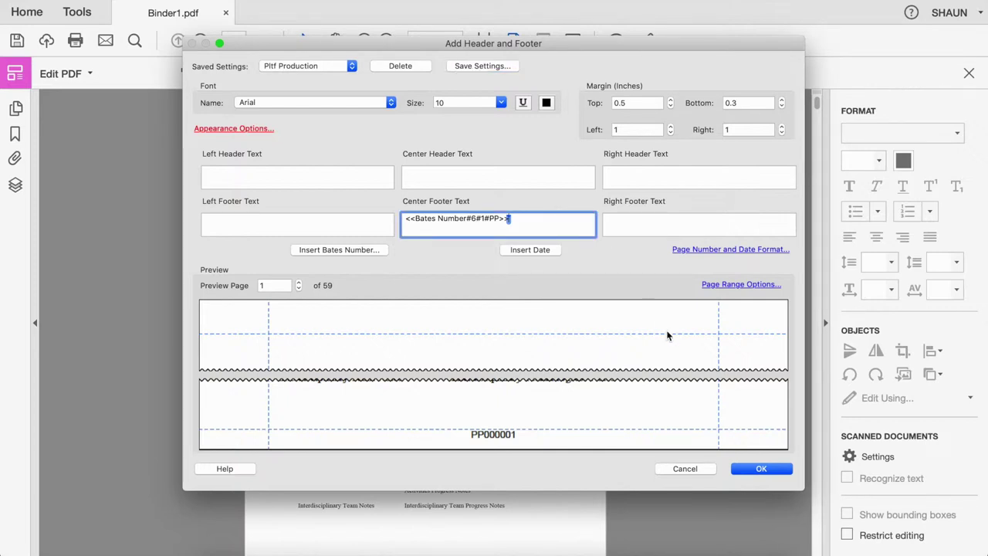
click(775, 471)
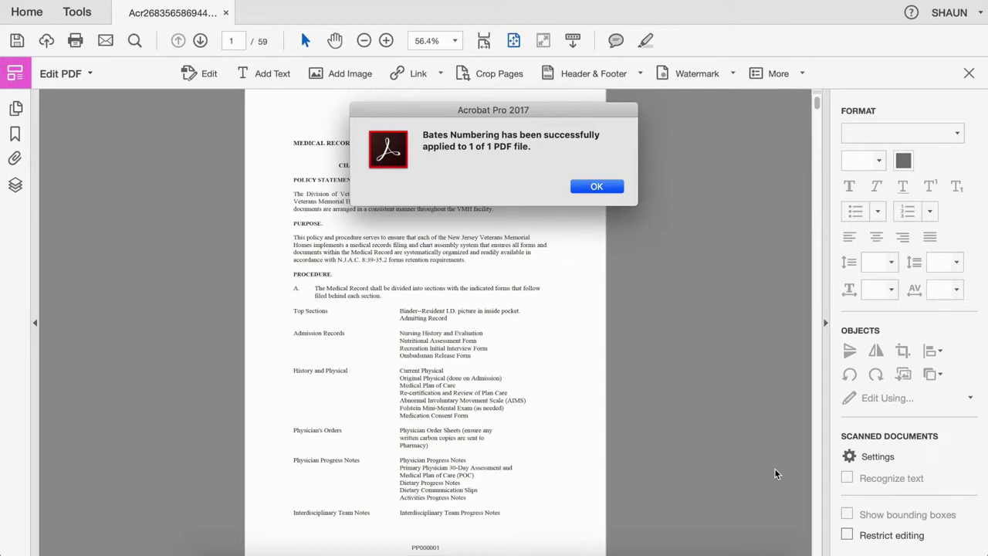
click(608, 190)
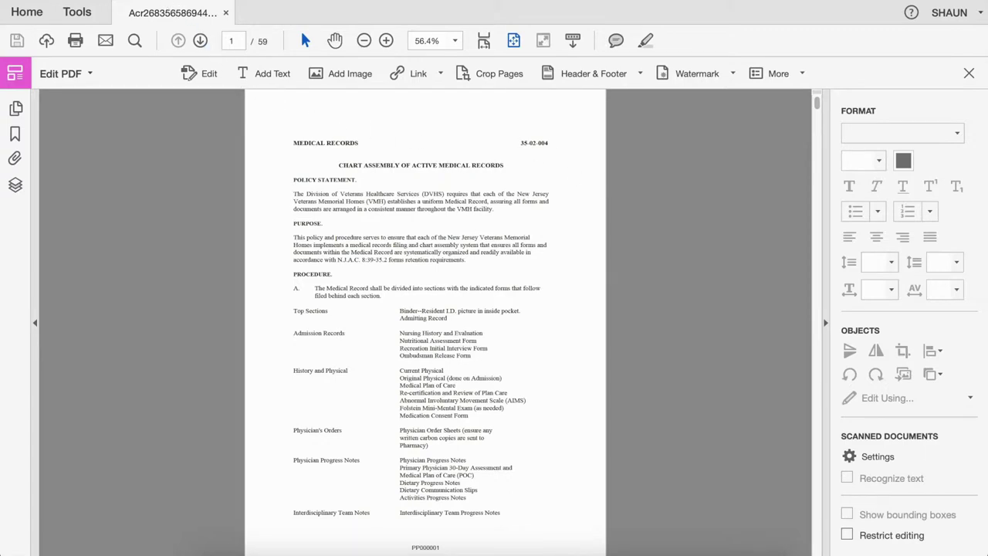
- Save the Bates-numbered document as "Binder1 - Pltf Production" in the Medical Example Docs folder
click(143, 0)
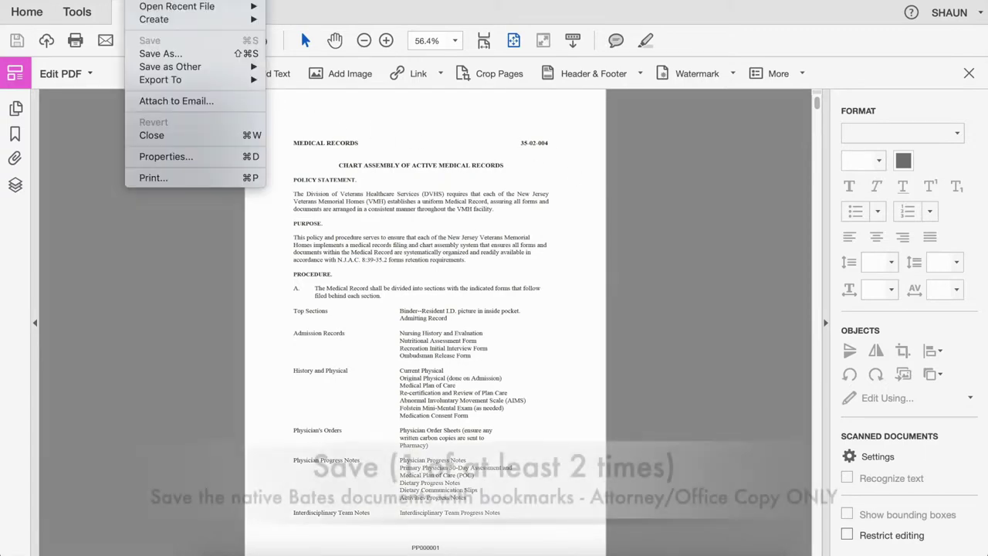
click(154, 55)
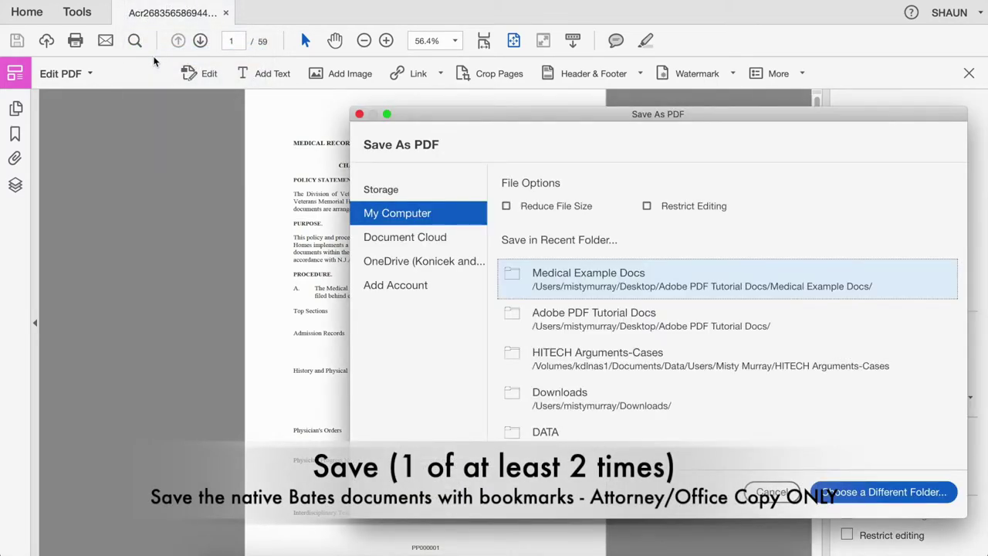
click(578, 283)
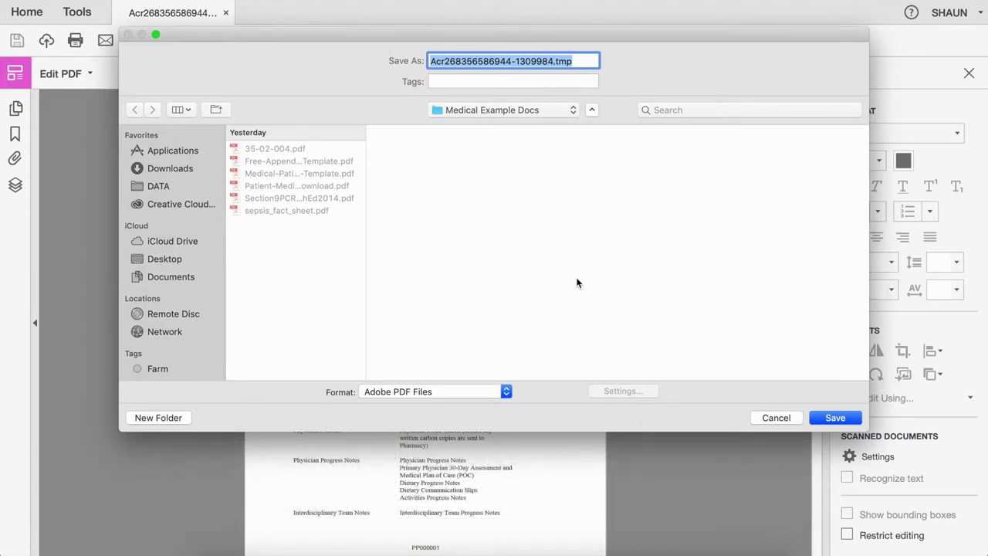
text(Bind)
key(BackSpace)
key(BackSpace)
key(BackSpace)
text(inder1 )
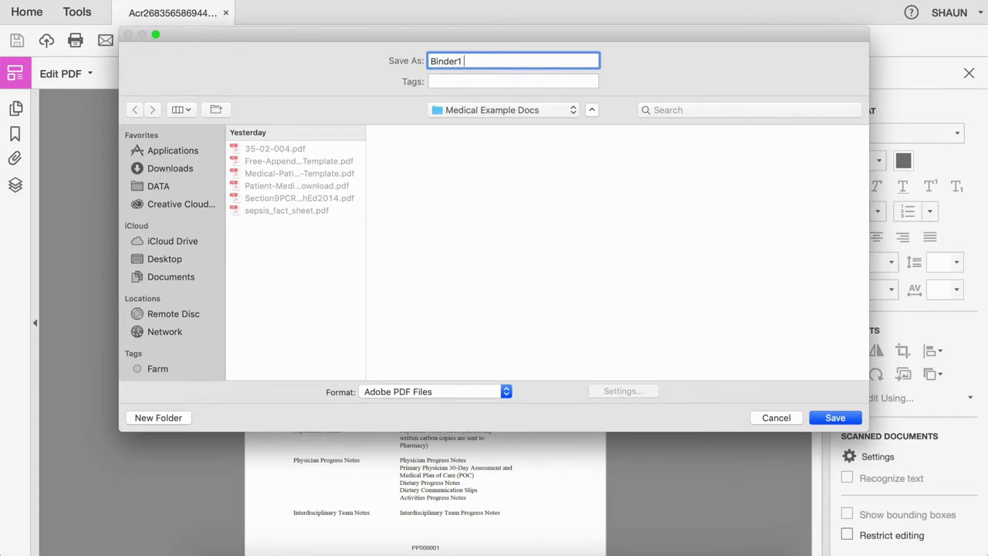
text(- Pltf Production)
click(830, 417)
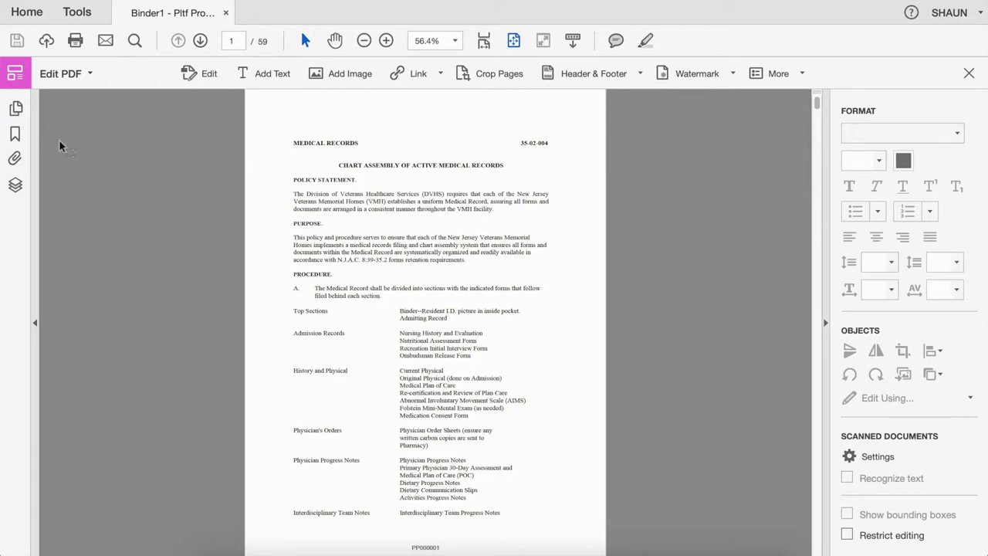
- Show the bookmarks and examine the full first pages and Bates numbers of the sepsis, Free-Appendix and Medical-Patient-Observation documents
click(17, 134)
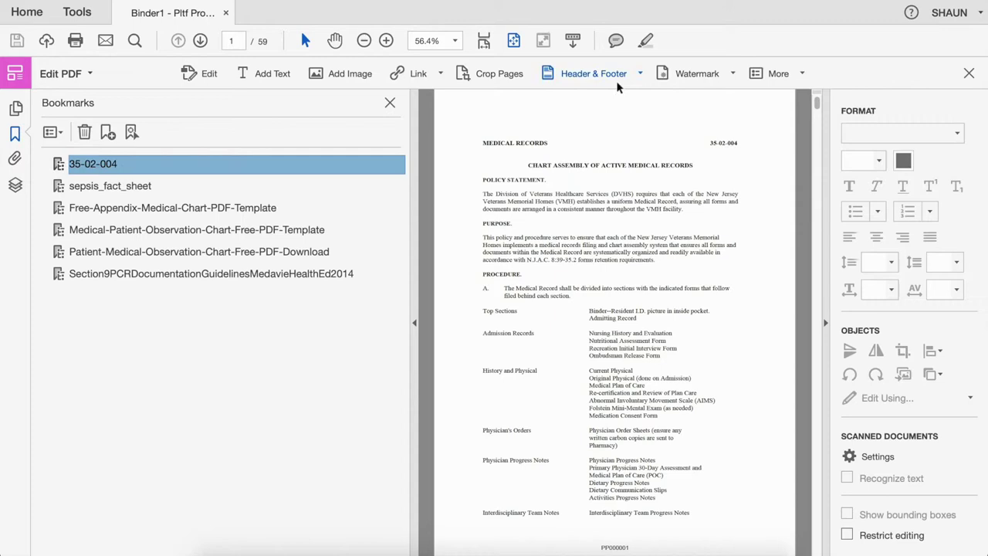
click(827, 174)
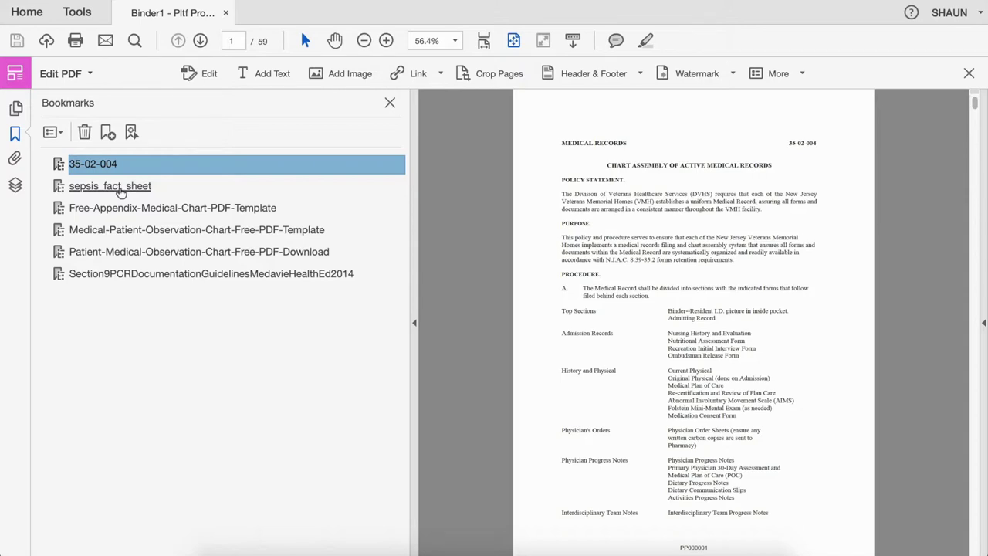
click(120, 186)
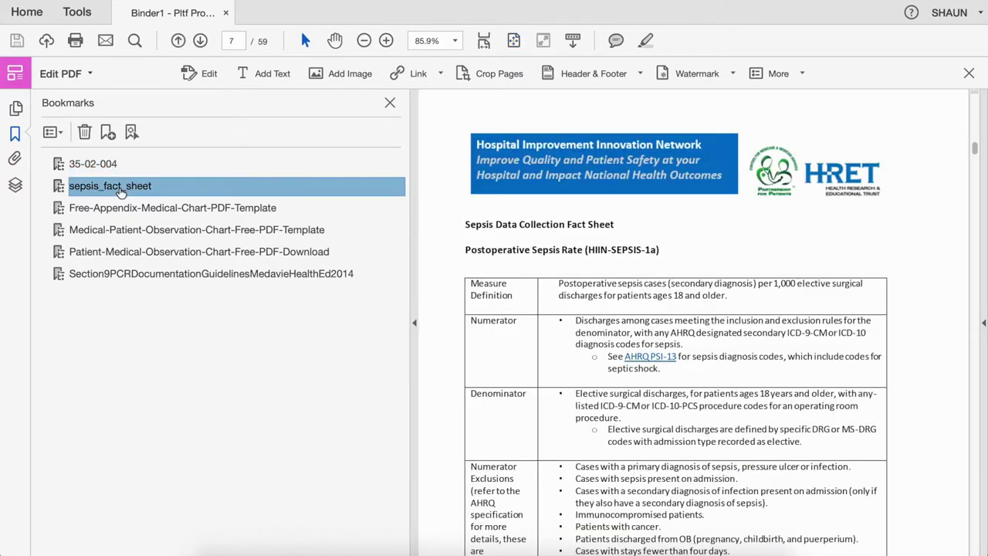
click(509, 43)
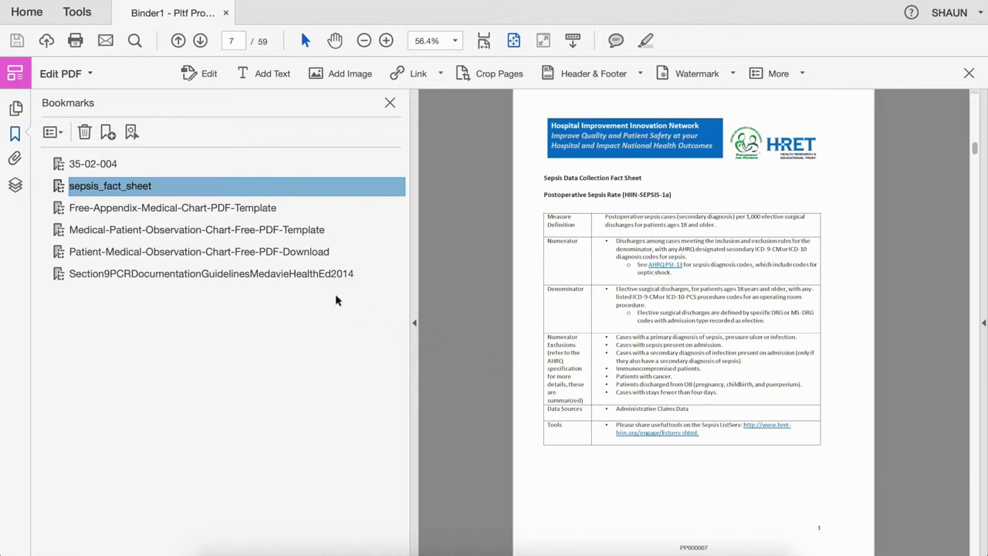
click(239, 207)
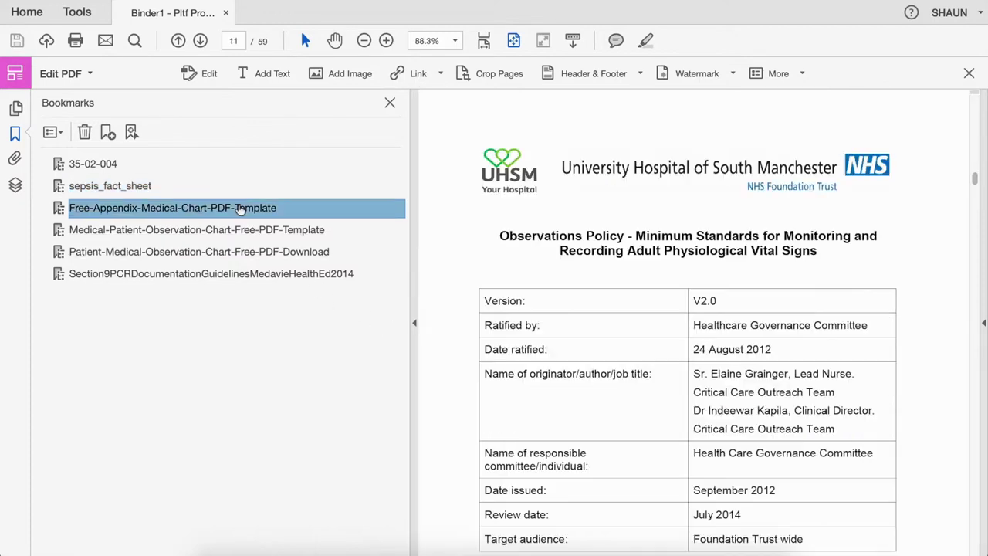
click(515, 44)
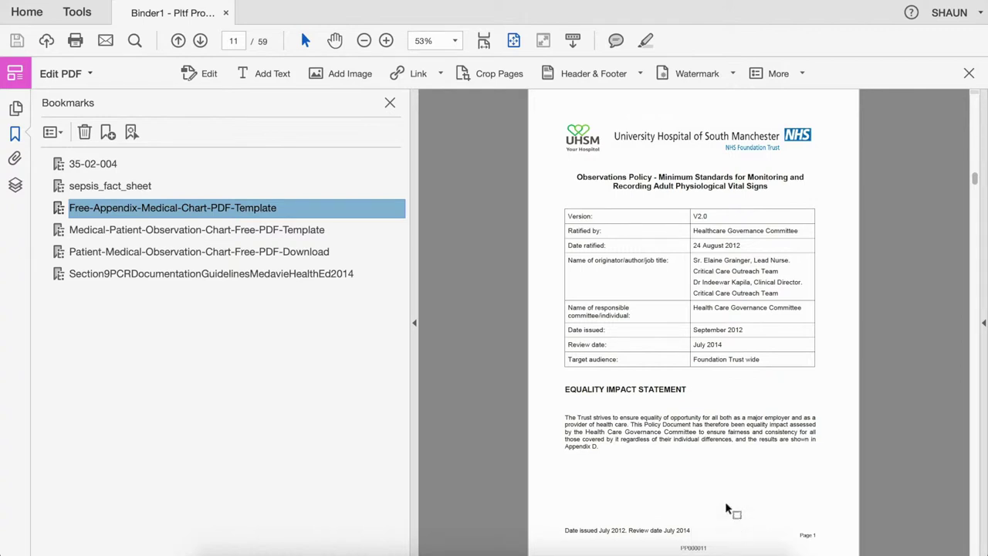
click(279, 229)
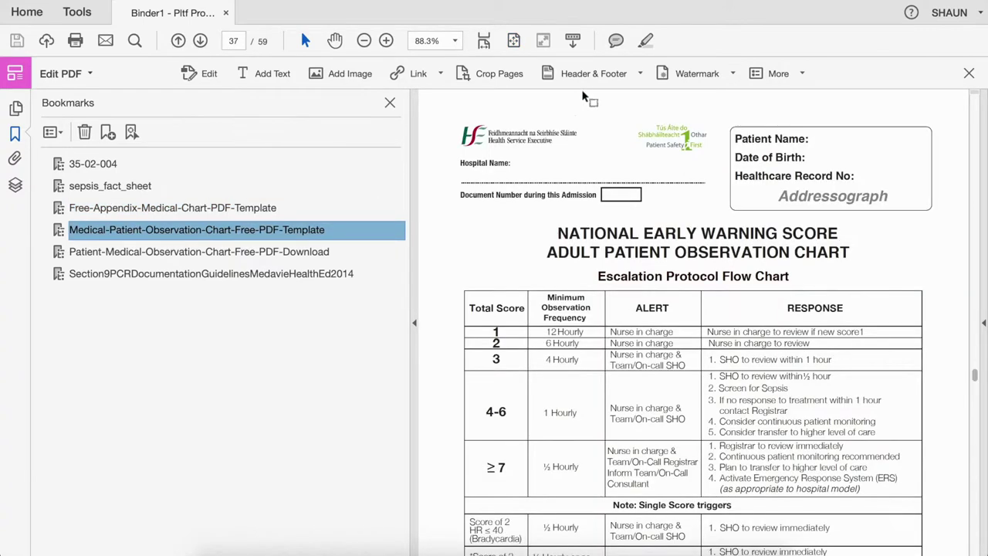
click(510, 43)
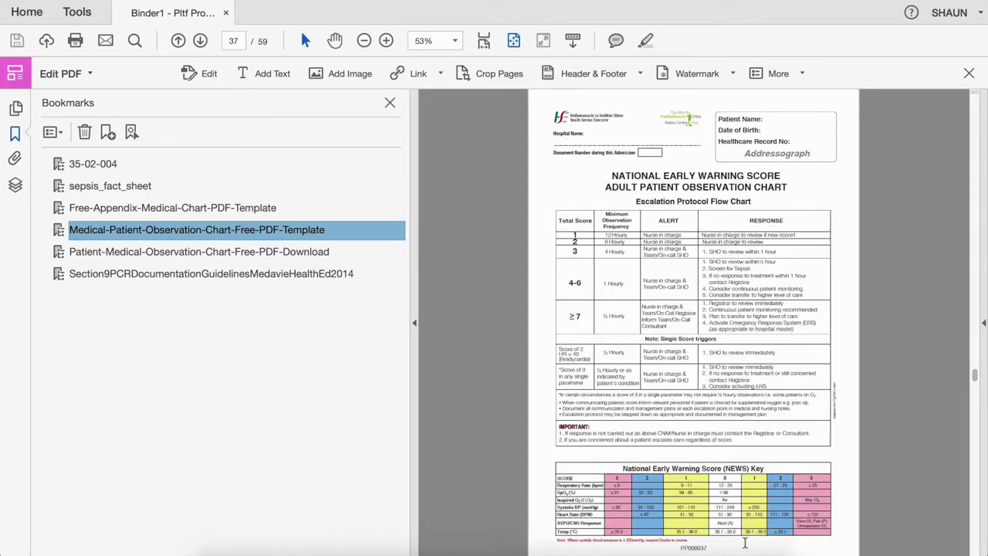
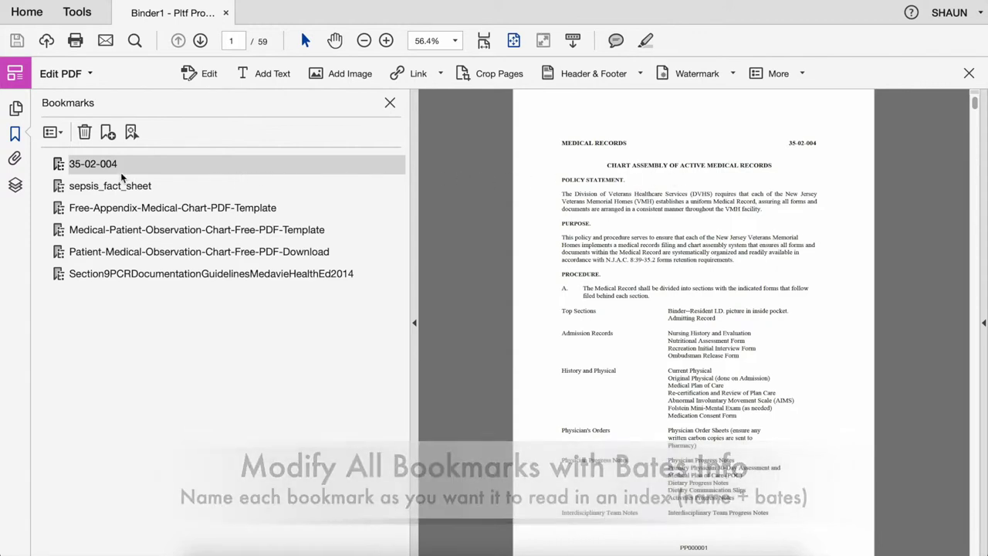
- Rename the 35-02-004 bookmark as "Chart Assembly of Active Medical Records (PP000001-"
click(106, 163)
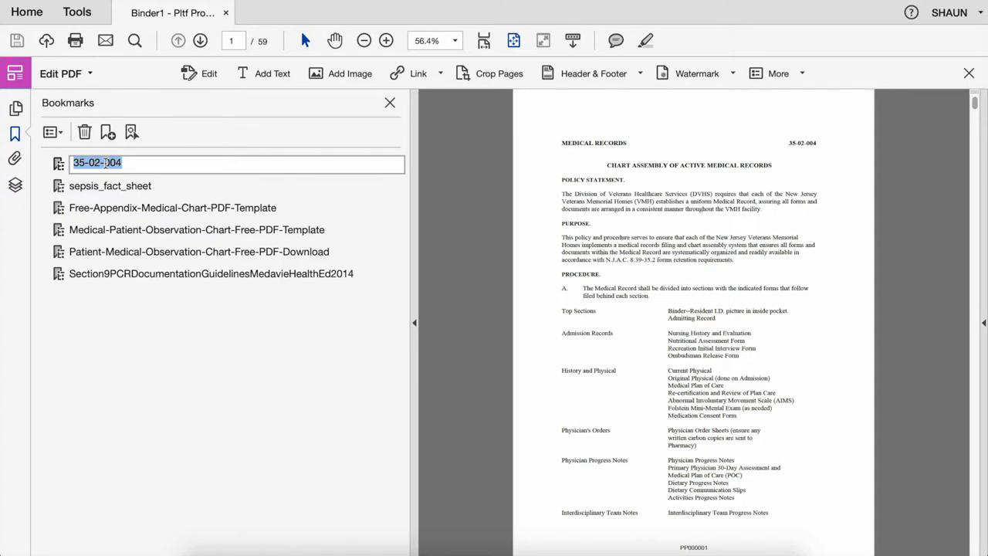
text(Chart )
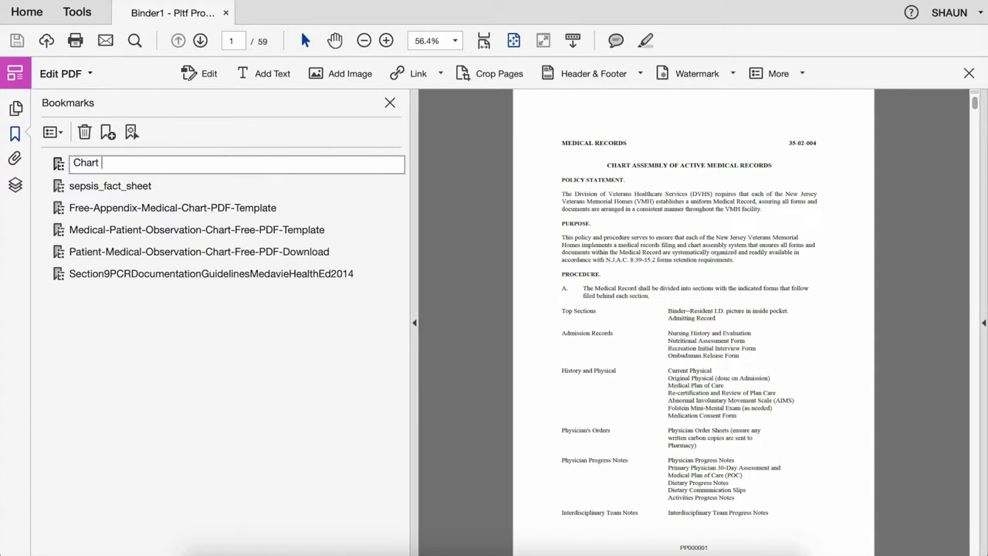
text(Assembly of Active Medica)
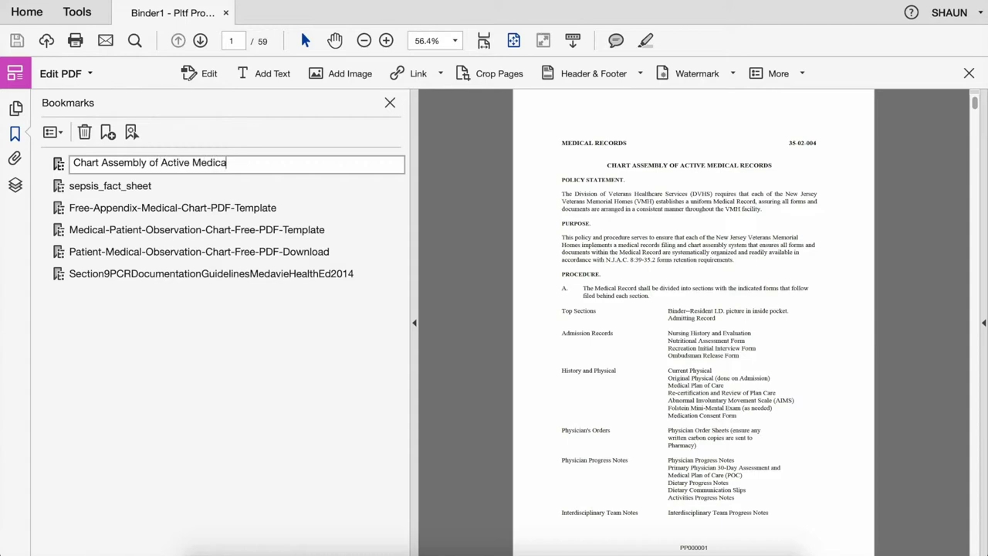
text(l Records (PP000001-)
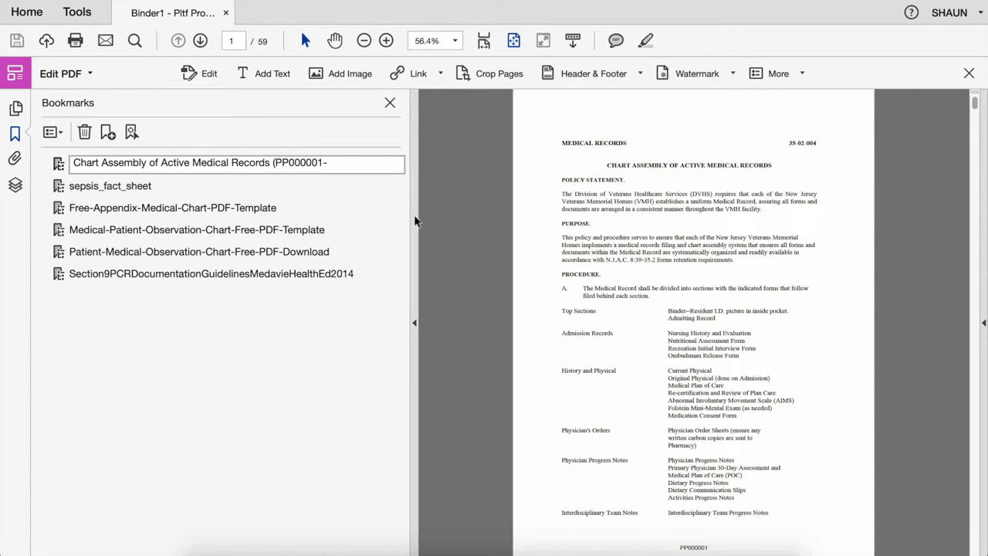
- Check the chart assembly document's last page for its Bates number and complete its bookmark name with "PP000006)"
click(133, 187)
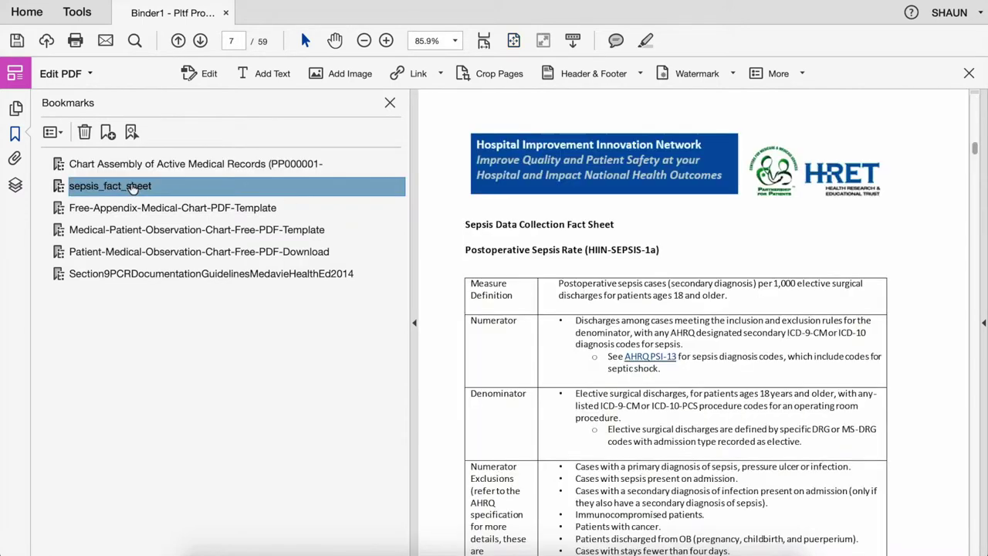
click(513, 41)
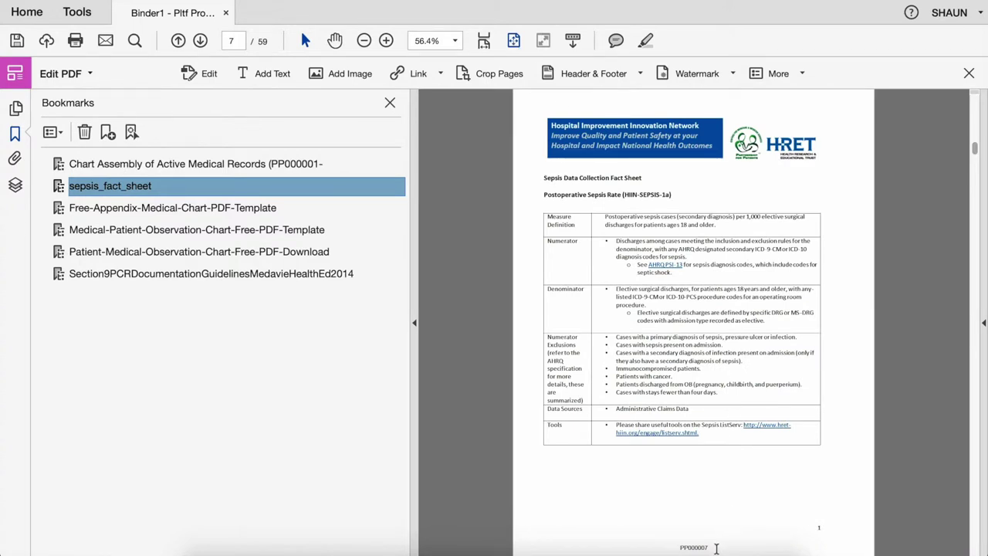
click(913, 204)
scroll(914, 204, up, 1)
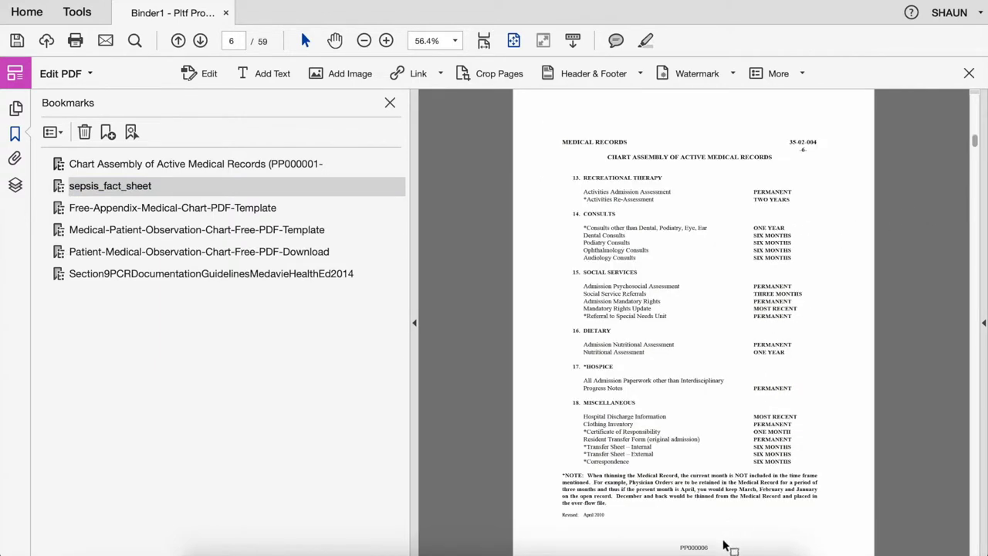
click(308, 167)
click(308, 166)
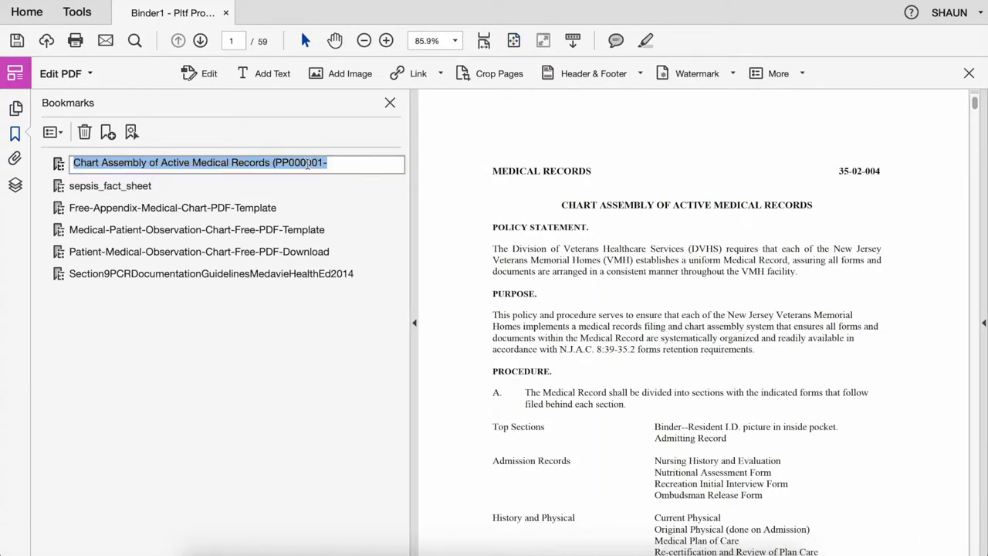
key(Right)
text(PP000)
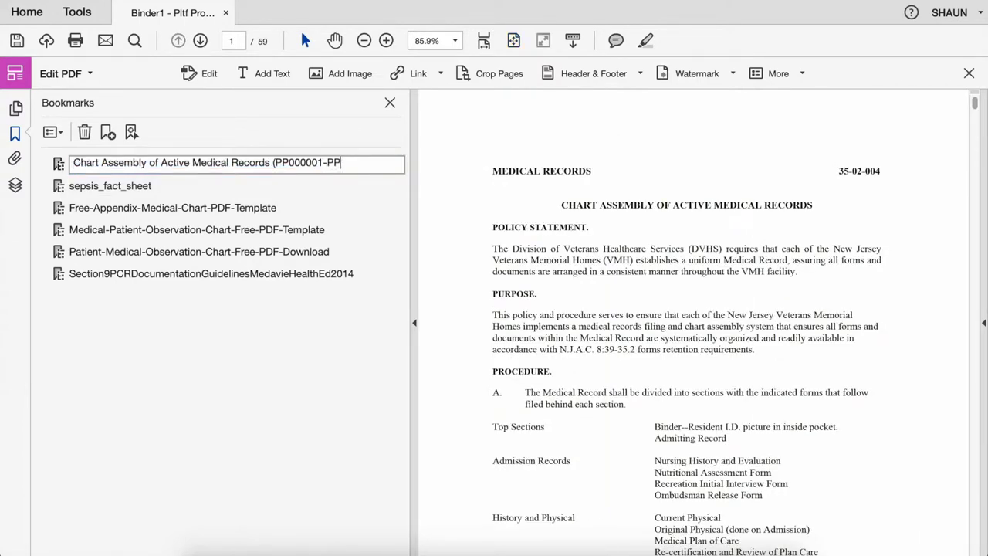
text(006))
key(Return)
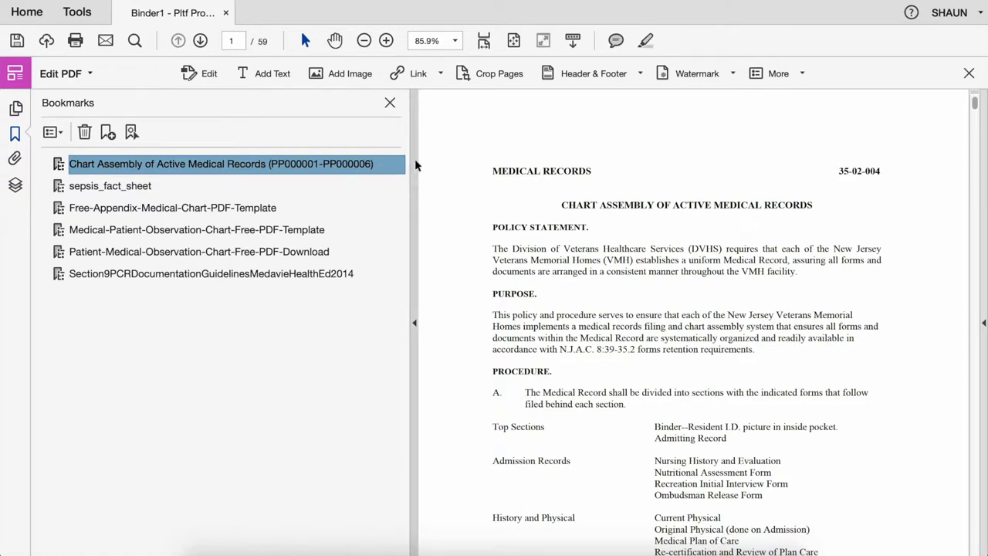
- Check the Bates numbers on the first pages of the sepsis and Free-Appendix documents and retitle the sepsis bookmark "Sepsis Fact Sheet"
click(130, 192)
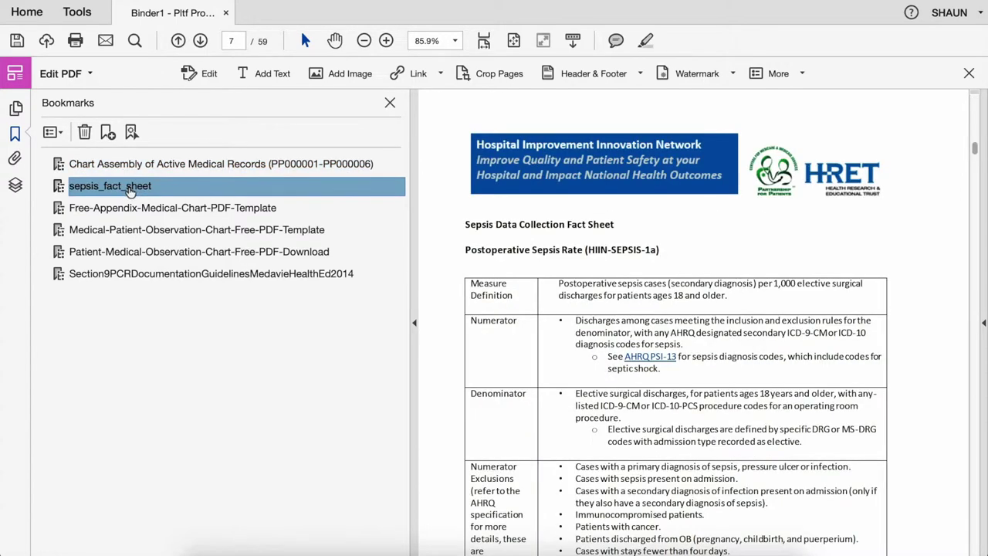
click(514, 40)
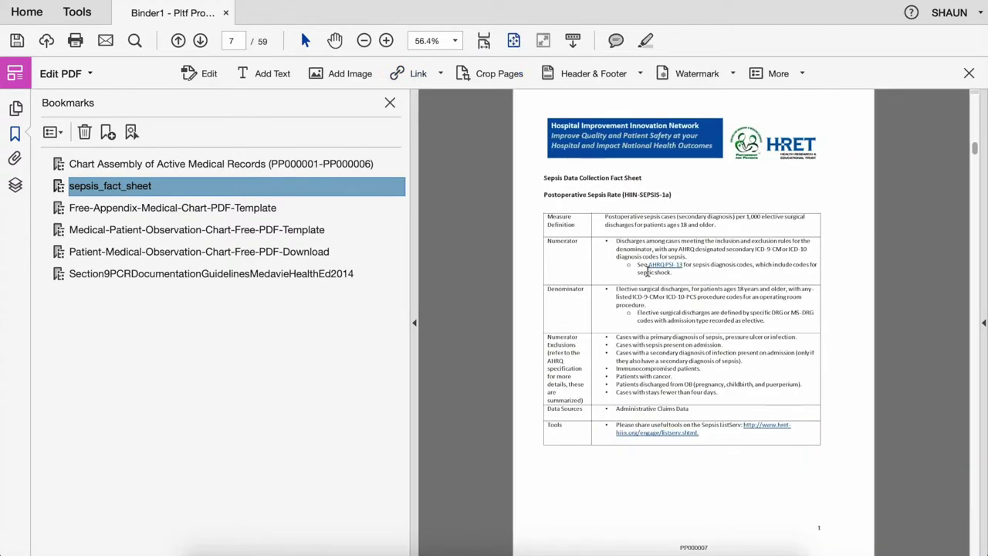
click(254, 212)
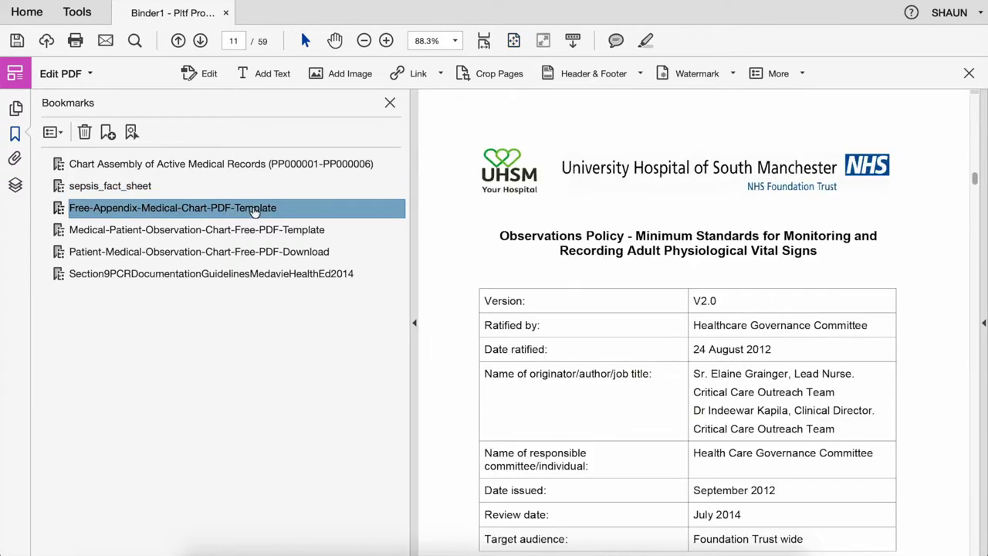
click(514, 43)
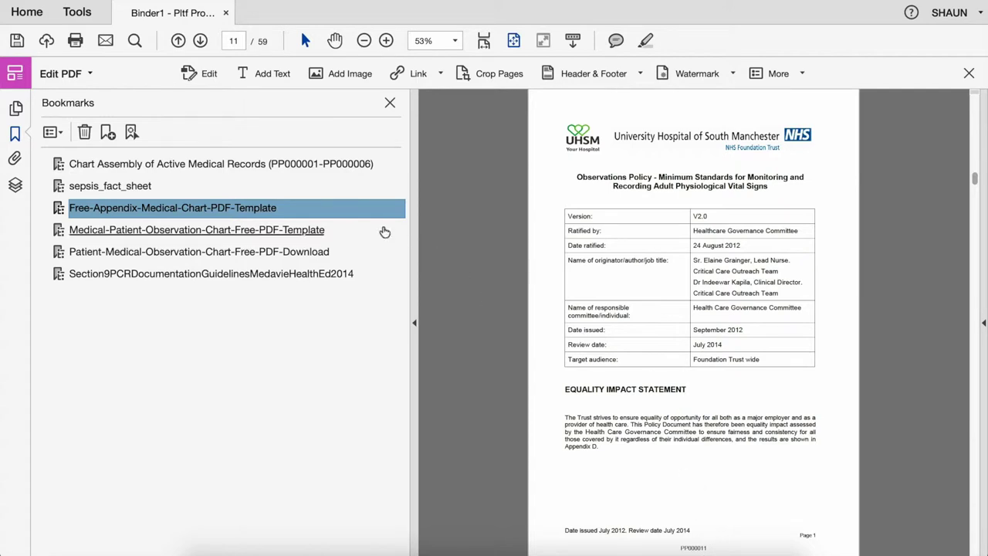
click(135, 189)
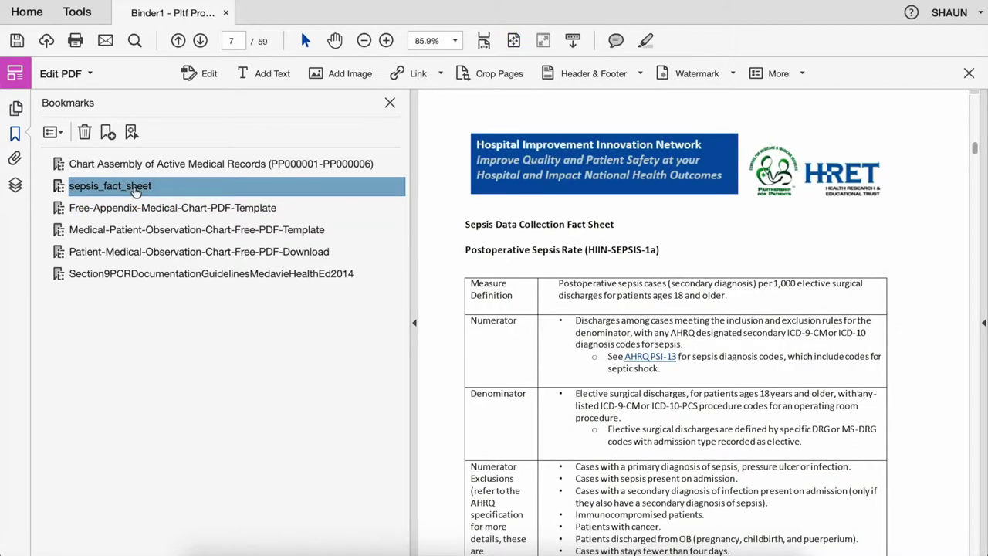
click(135, 187)
key(Home)
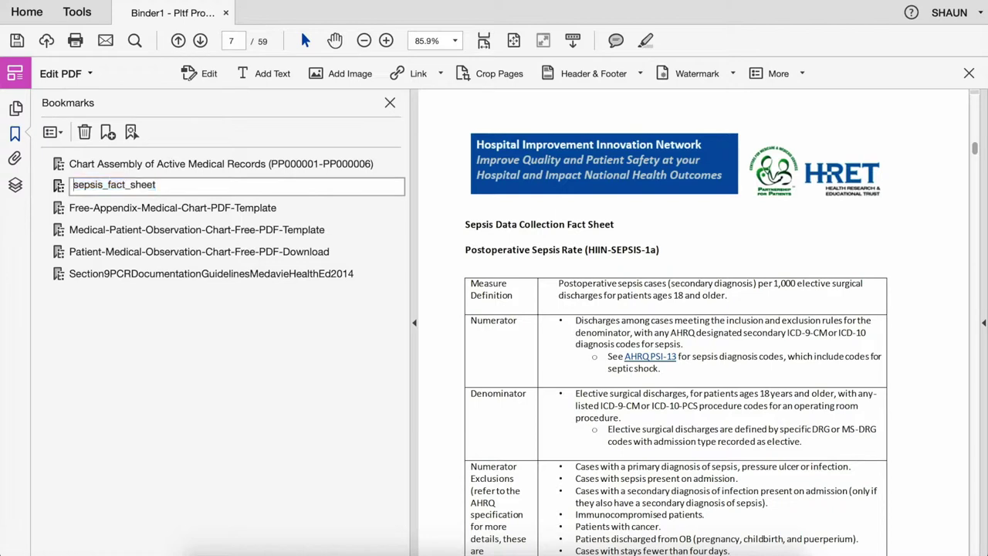
text(S)
key(Right)
key(Right)
key(Right)
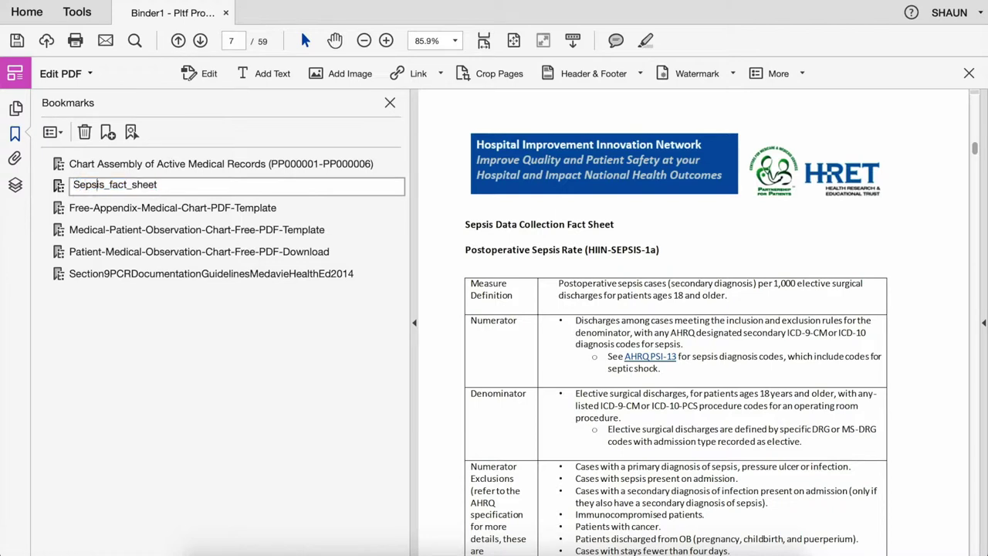
key(shift+Right)
key(shift+Right)
text(F)
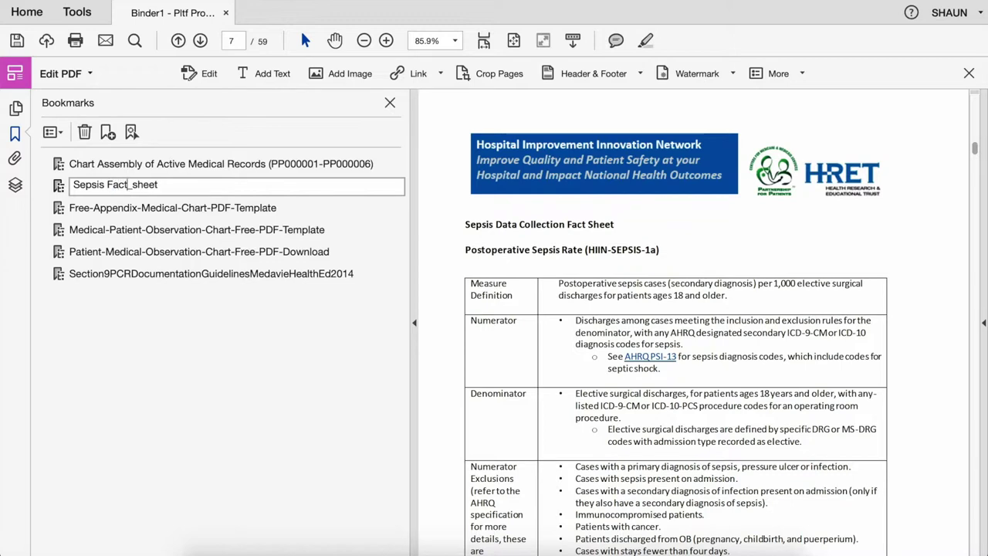
key(shift+Right)
key(Delete)
key(shift+Right)
text(S)
- Append the Bates range "(PP00007-PP000011)" to the Sepsis Fact Sheet bookmark name
key(End)
text((PP0000)
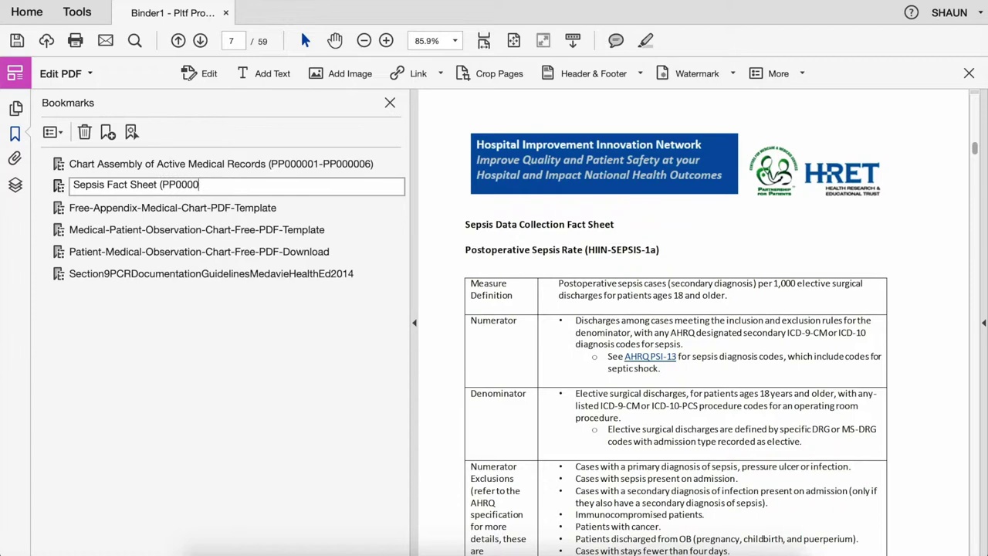
text(7-PP000011))
key(Return)
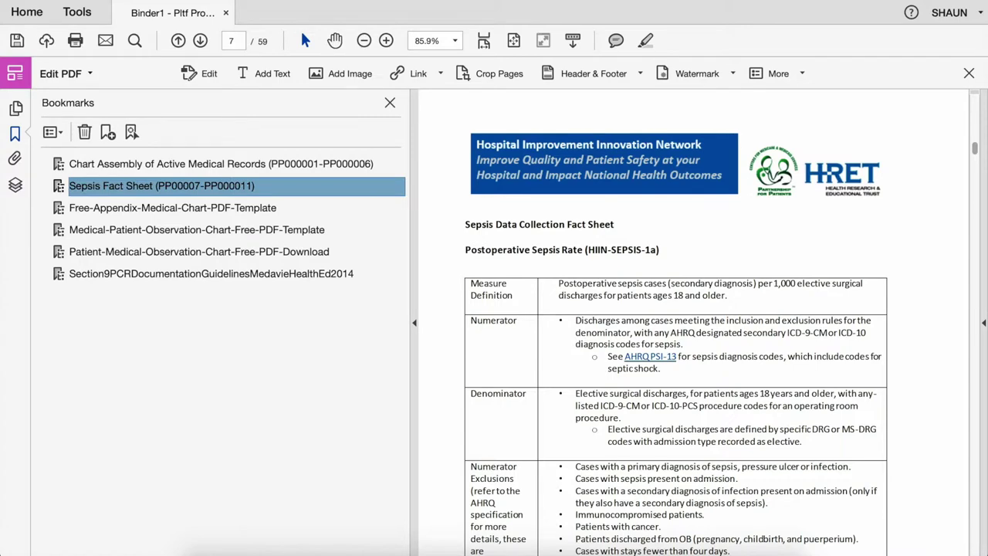
- Recheck the Free-Appendix document's first Bates number and correct the end of the Sepsis Fact Sheet bookmark's range to PP000010
click(251, 210)
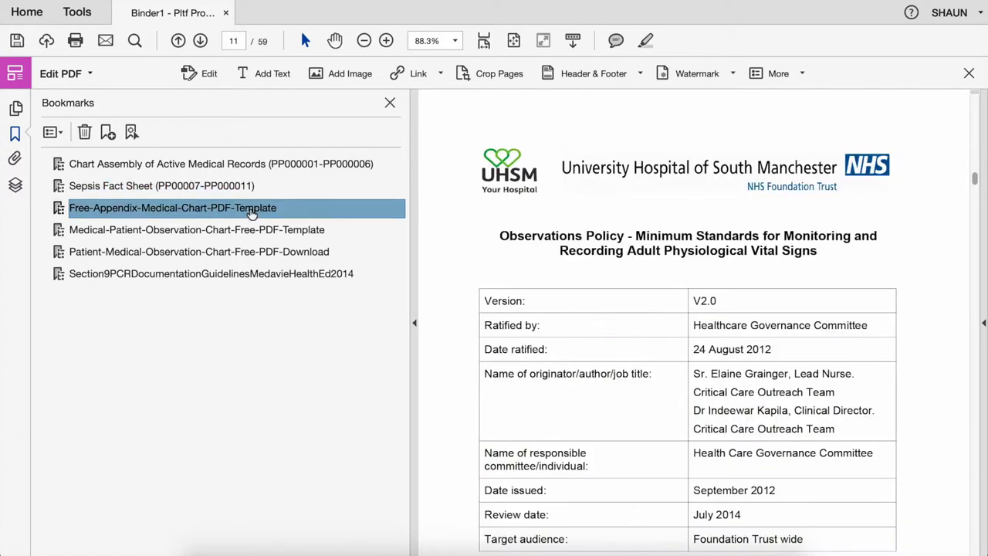
click(516, 40)
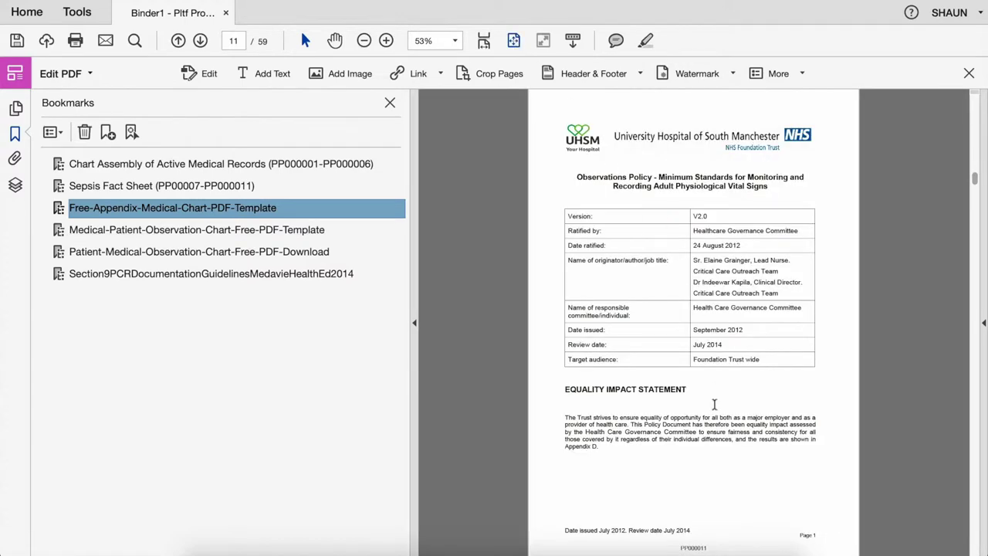
click(226, 190)
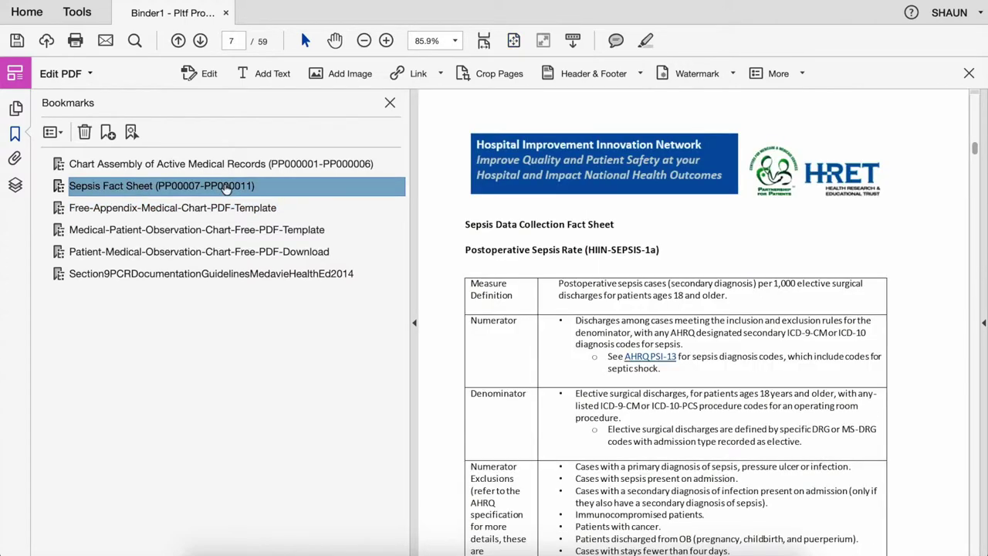
right_click(226, 188)
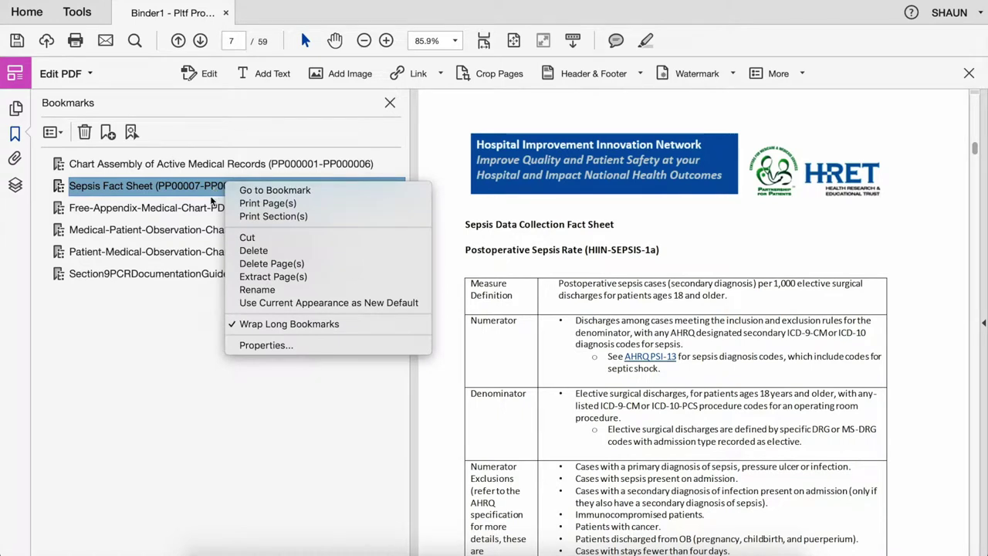
key(r)
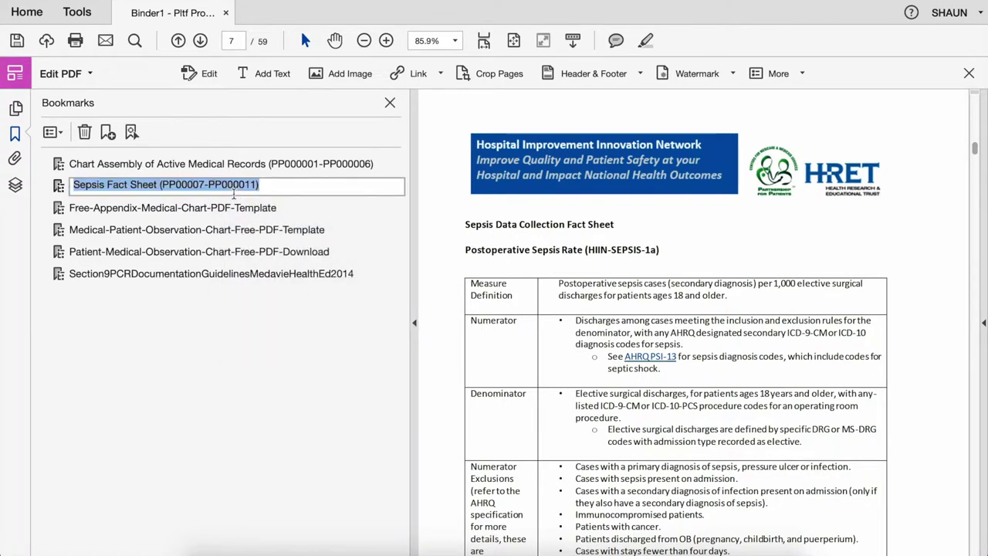
key(End)
key(Left)
key(shift+Left)
text(0)
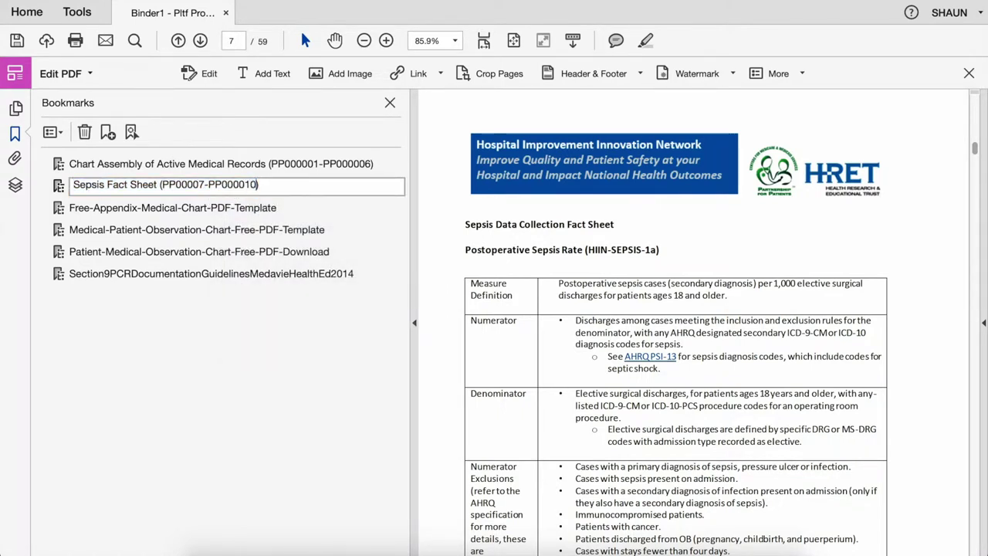
key(Return)
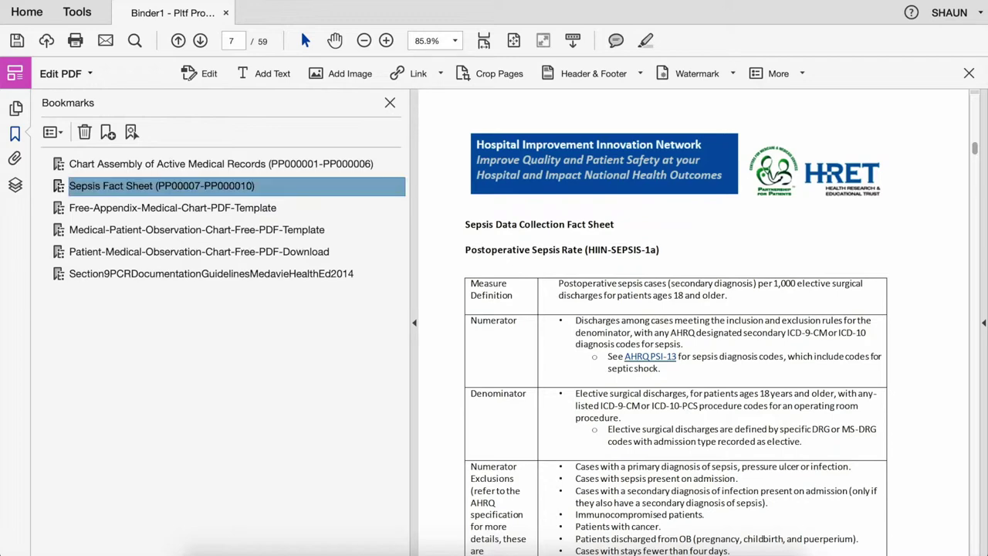
- Review the remaining bookmarked documents and rename the Free-Appendix bookmark as "UH of SM Appendix Medical Chart (PP000011-PP000036)"
click(258, 209)
click(274, 231)
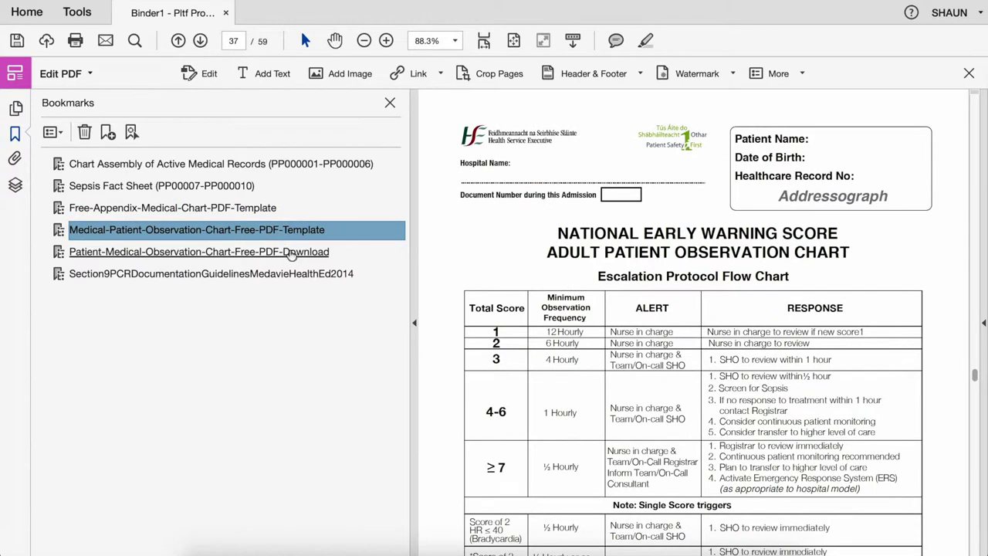
click(291, 253)
click(303, 276)
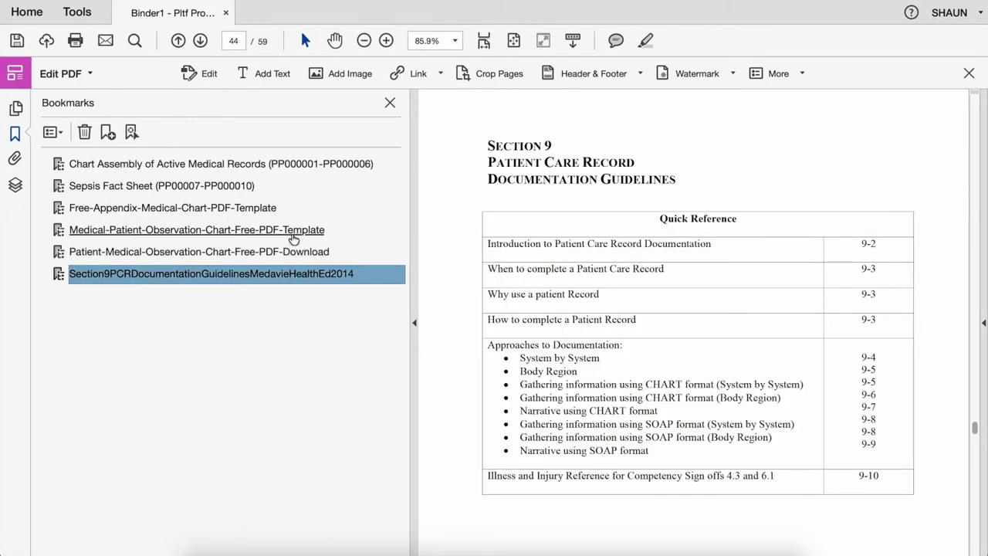
click(266, 210)
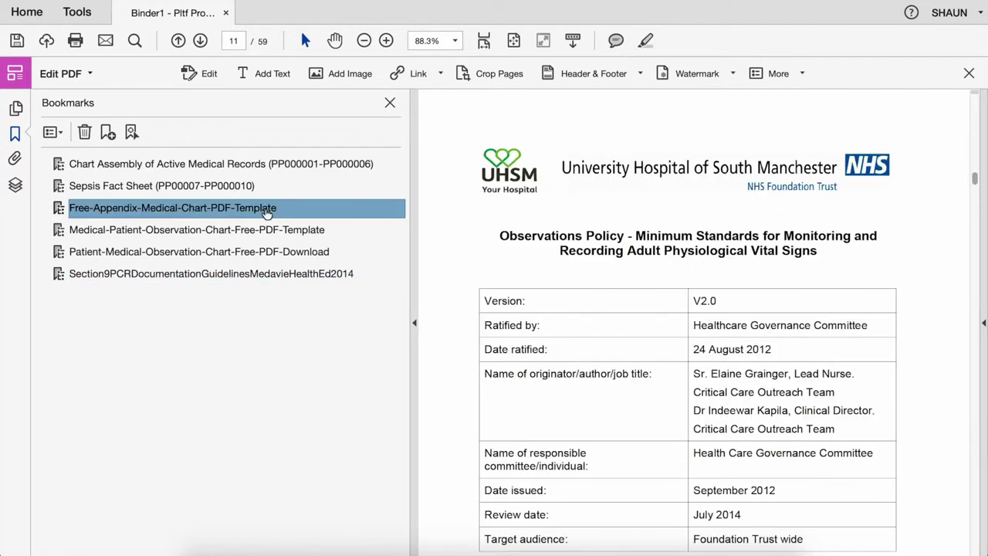
right_click(266, 212)
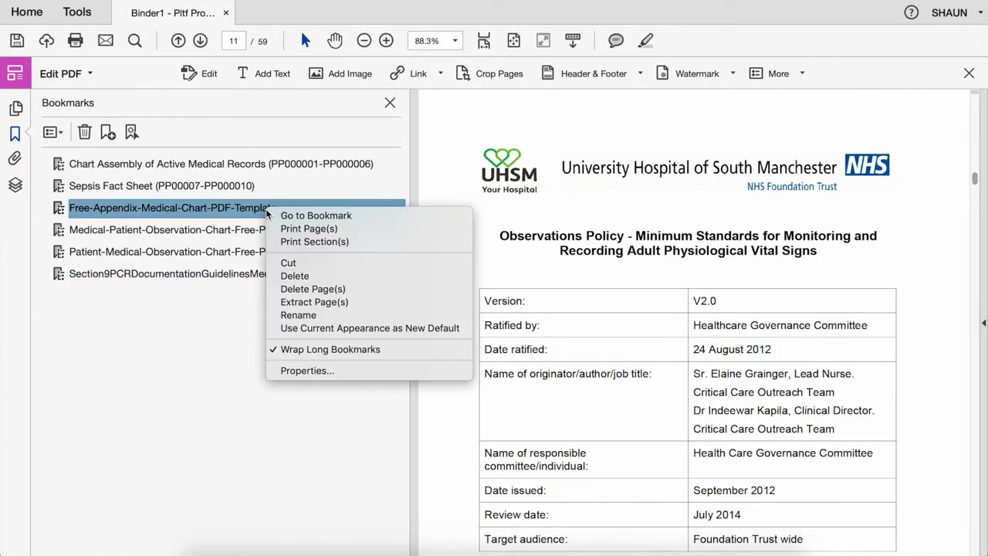
click(237, 213)
text(UH of SM Appendix Medical Chart (PP000011-PP000036))
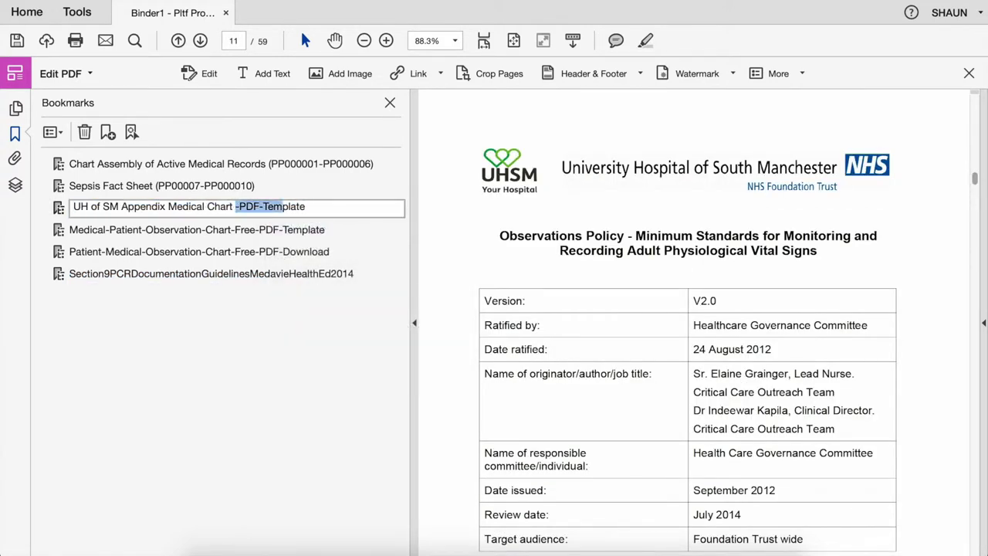
key(Return)
- Rename the Medical-Patient-Observation-Chart bookmark as "Medical Patient Observation Chart (PP000037-PP000039)"
key(Down)
key(F2)
text(Medical Patient Observation Chart (PP000037-PP00000)
text(9))
key(Return)
- Rename the Patient-Medical-Observation-Chart bookmark as "Patient Medical Observation Chart (PP000040-PP000043)"
key(Down)
key(F2)
text(Patient Medical Observation Chart (PP000040-pp000043))
key(Return)
- Rename the Section9 bookmark as "Section 9 PCR Documentation Guidelines Medavie Health Ed 2014 (PP000044-PP000059)"
key(Down)
key(F2)
text((PP000044-PP000059))
key(Return)
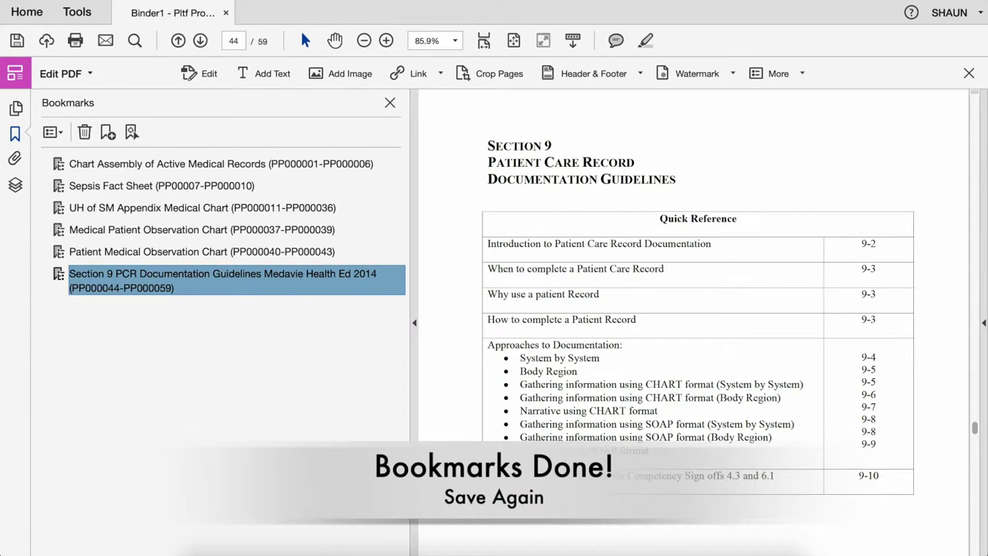
- Visit each of the six renamed bookmarks in order to verify its target page, and save the document
click(264, 166)
click(239, 186)
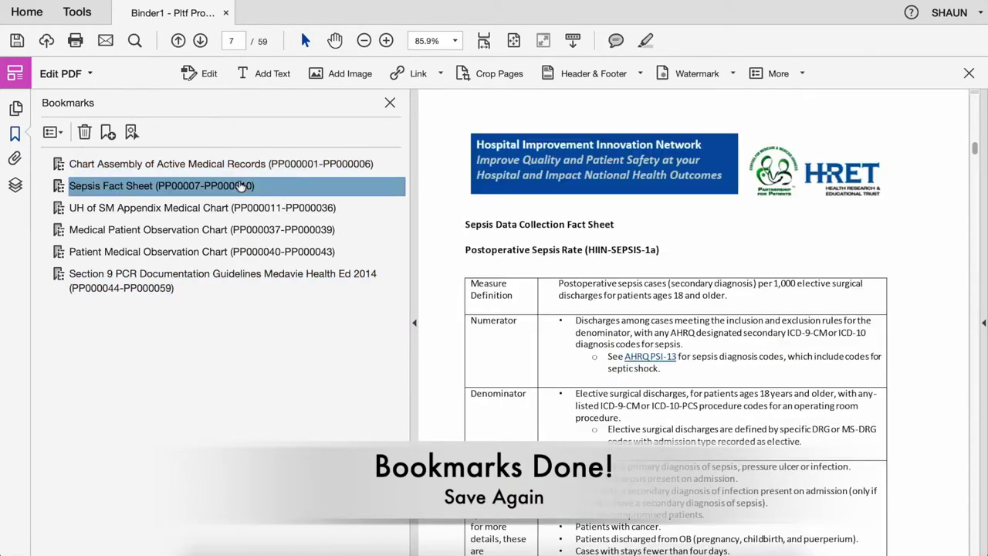
click(253, 209)
click(264, 231)
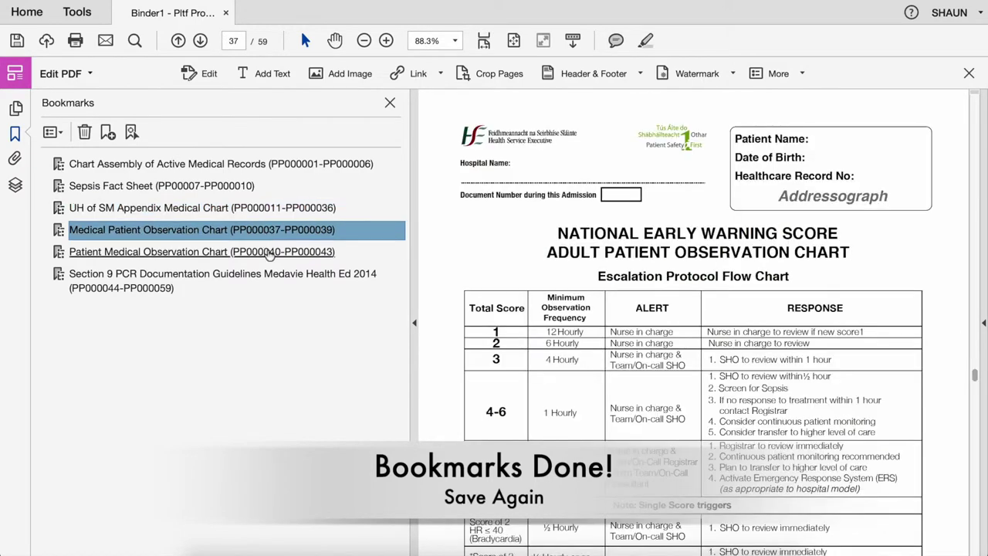
click(271, 253)
click(271, 278)
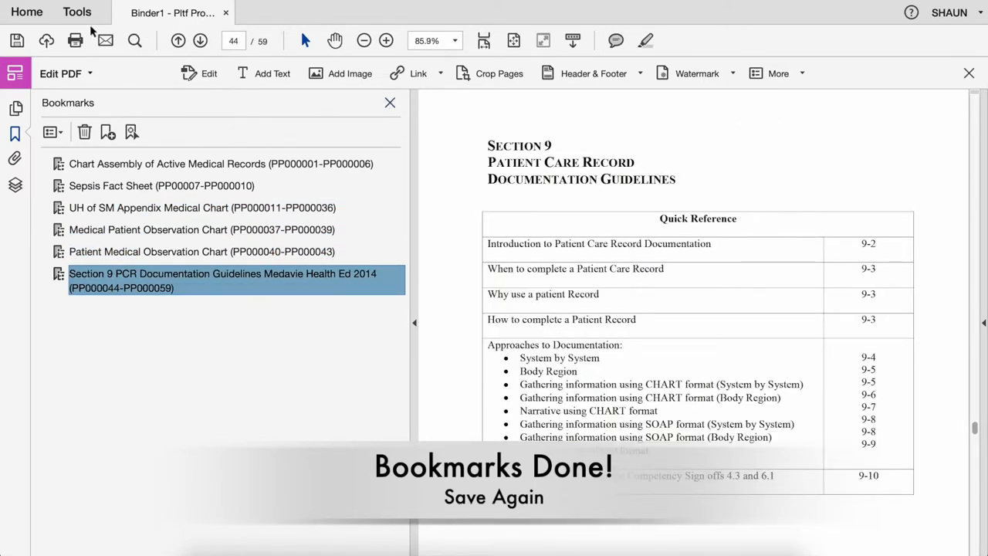
click(17, 41)
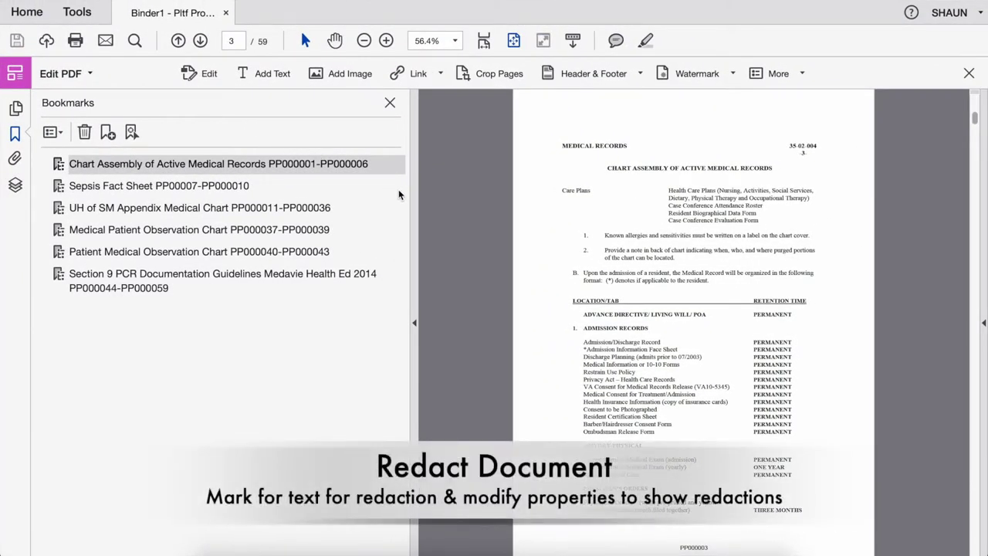
- Leave PDF editing, search the tools for "redact", open the Redact toolset and hide the bookmarks
click(968, 74)
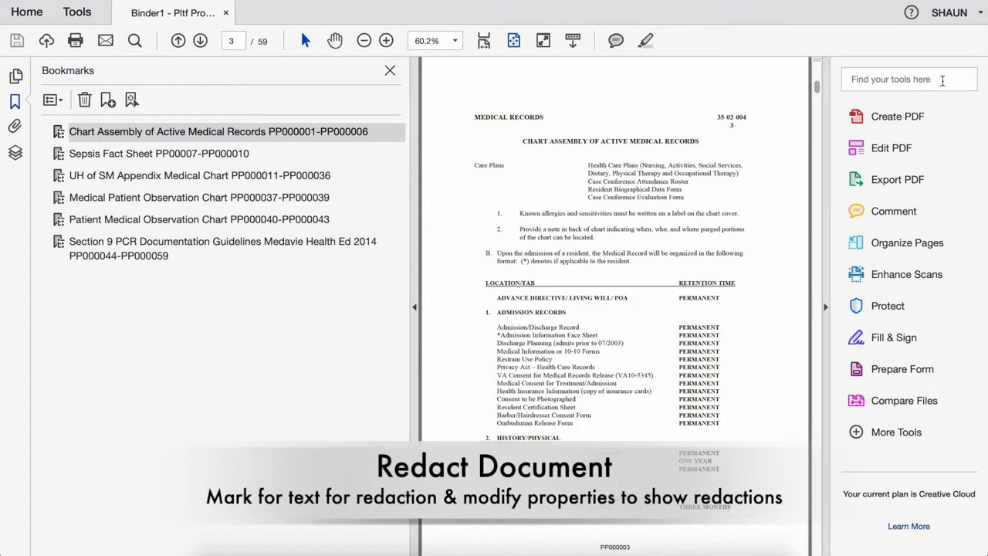
click(943, 80)
text(redact)
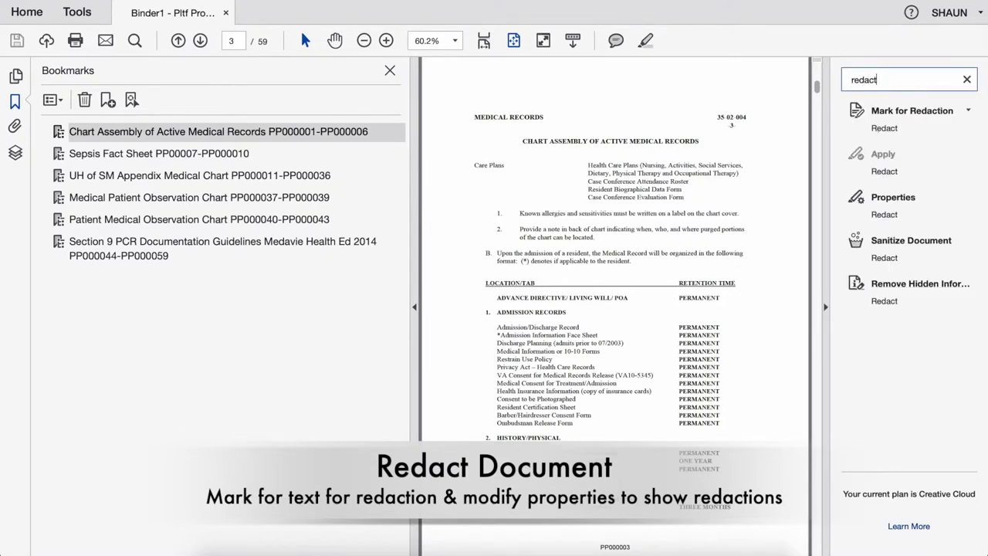
click(885, 128)
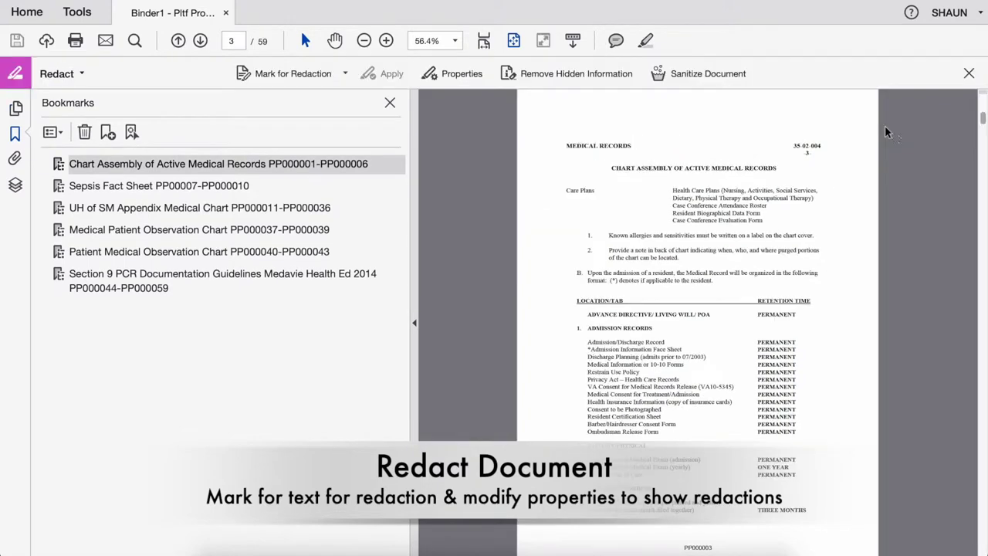
click(390, 102)
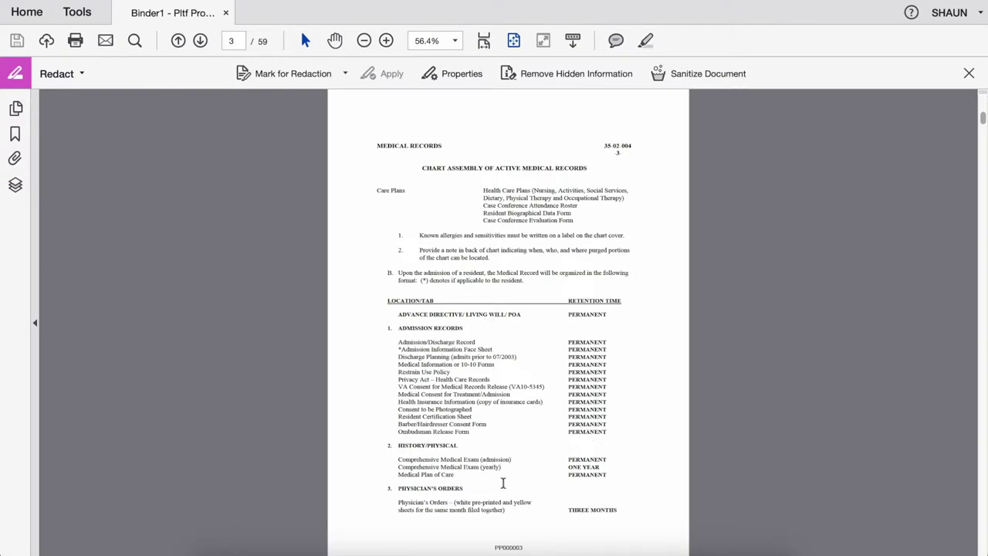
- Mark the retention time column on page 3 for redaction as Text & Images, turning off the redaction notice for future use
click(345, 76)
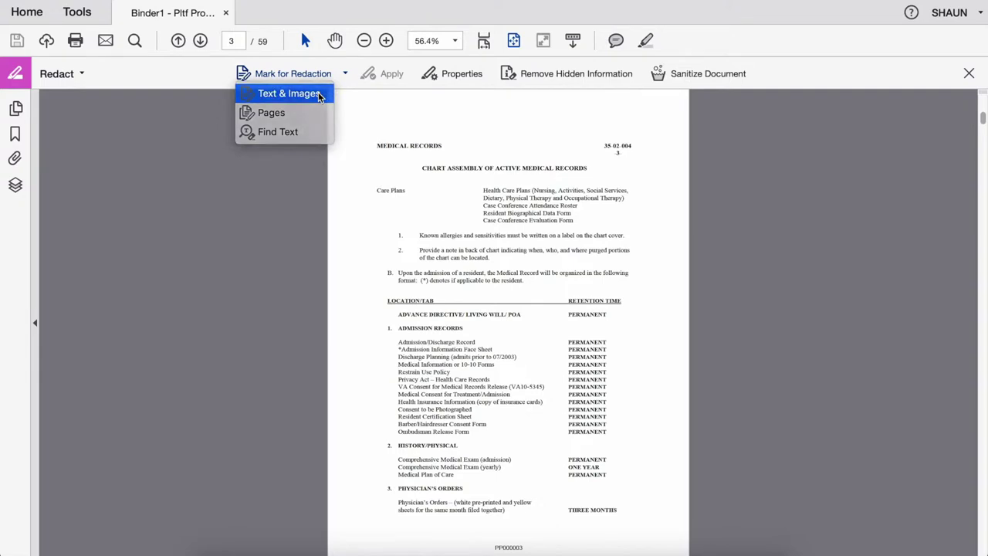
click(319, 96)
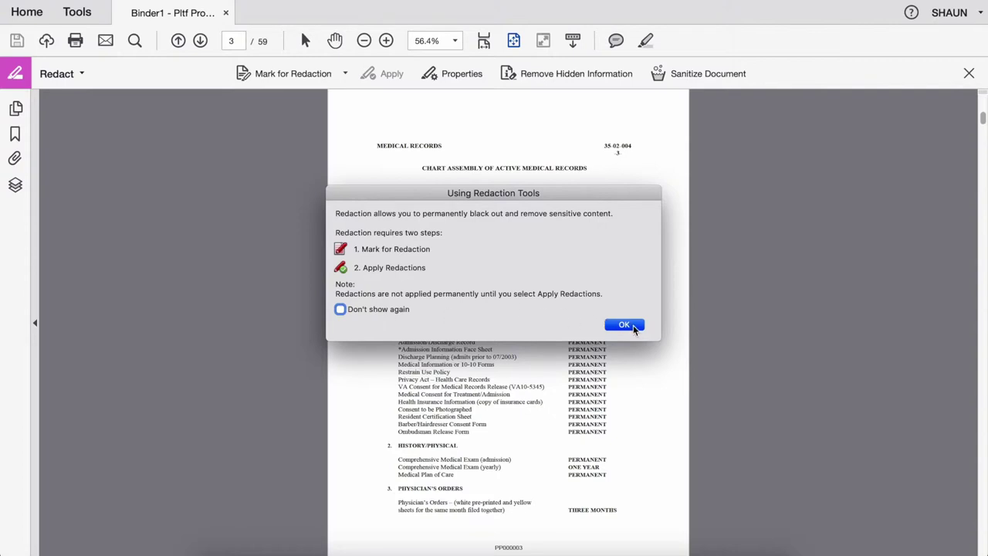
click(353, 311)
click(626, 325)
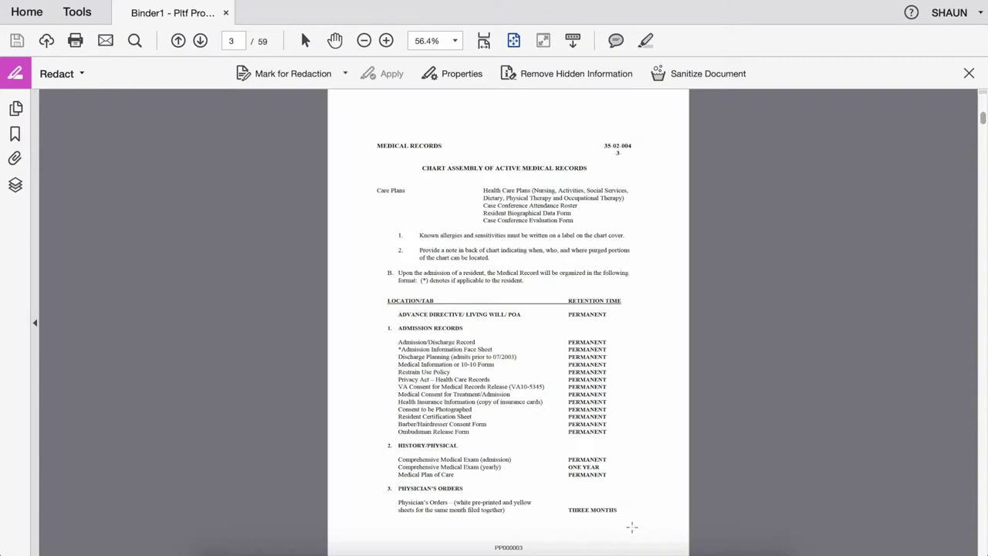
drag(631, 527, 549, 307)
- Set the redaction tool's default overlay to the custom text REDACTED in Helvetica, centred and auto-sized to fit the redaction region
click(462, 74)
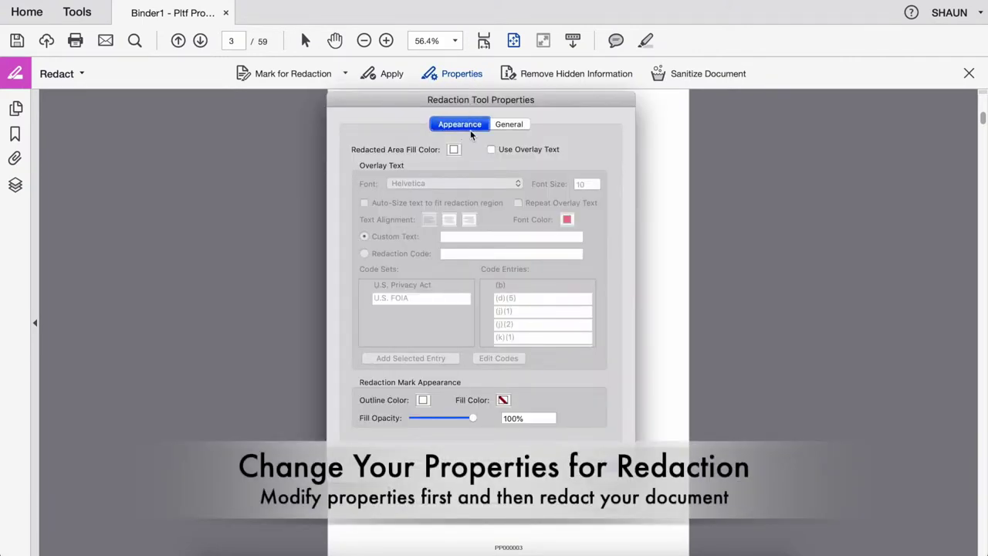
click(491, 150)
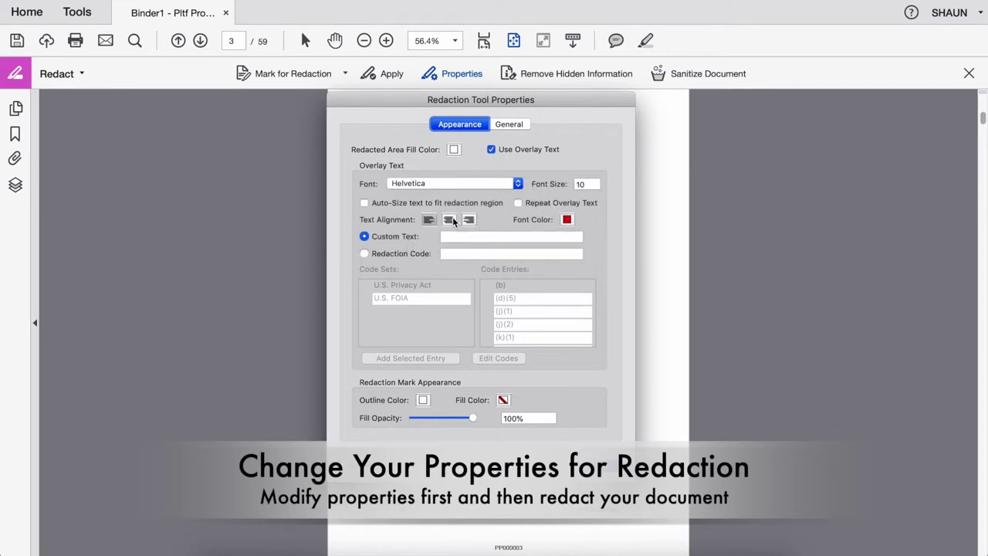
click(449, 220)
click(482, 237)
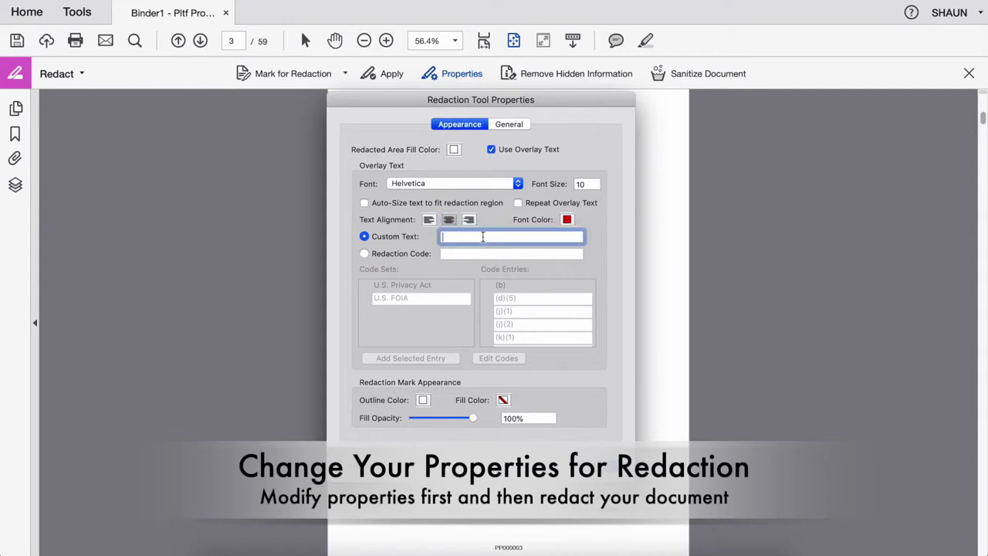
text(RED)
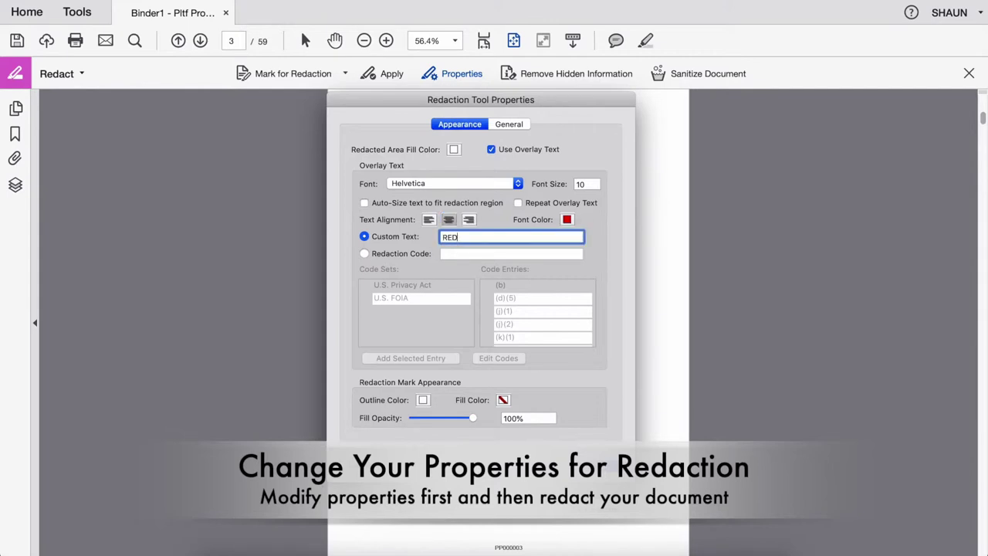
text(ACTED)
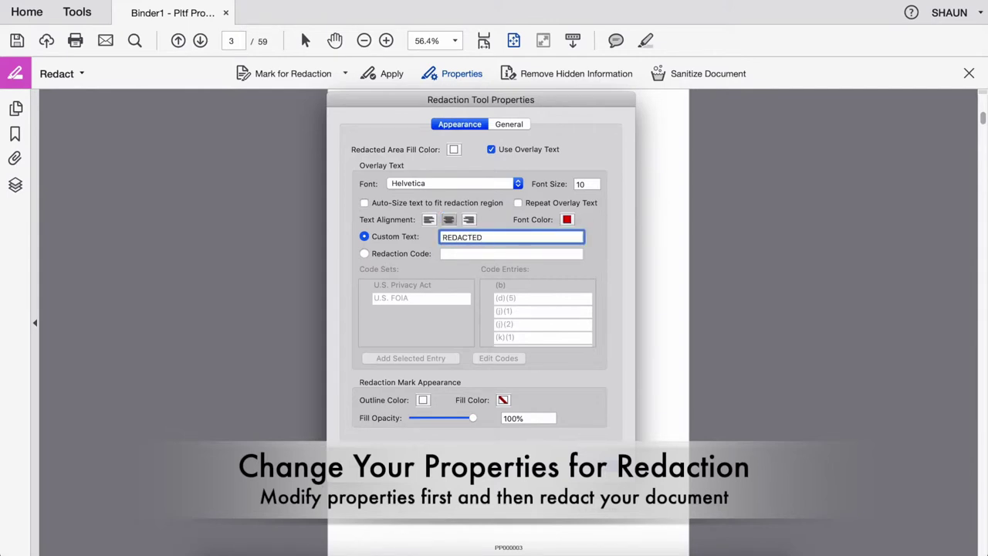
click(364, 203)
click(518, 184)
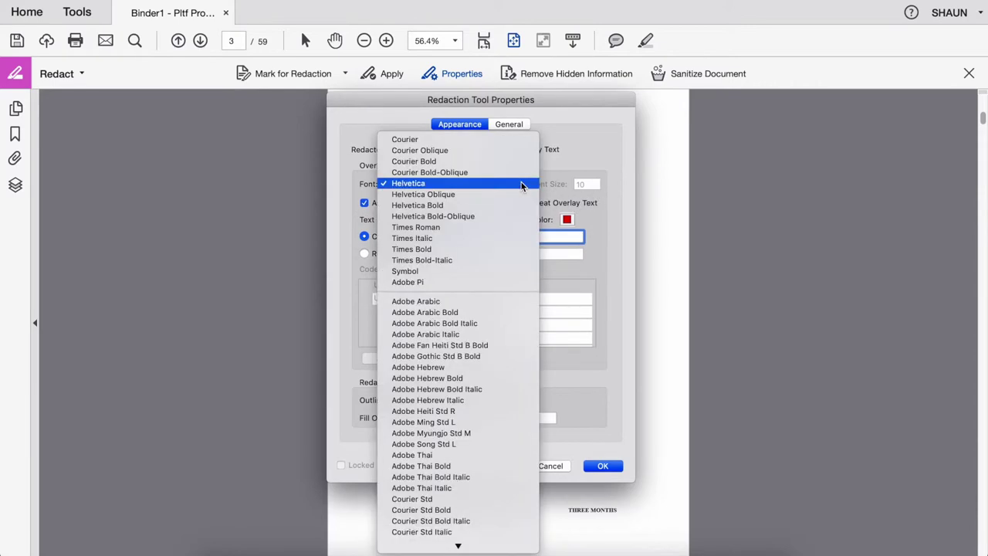
click(521, 186)
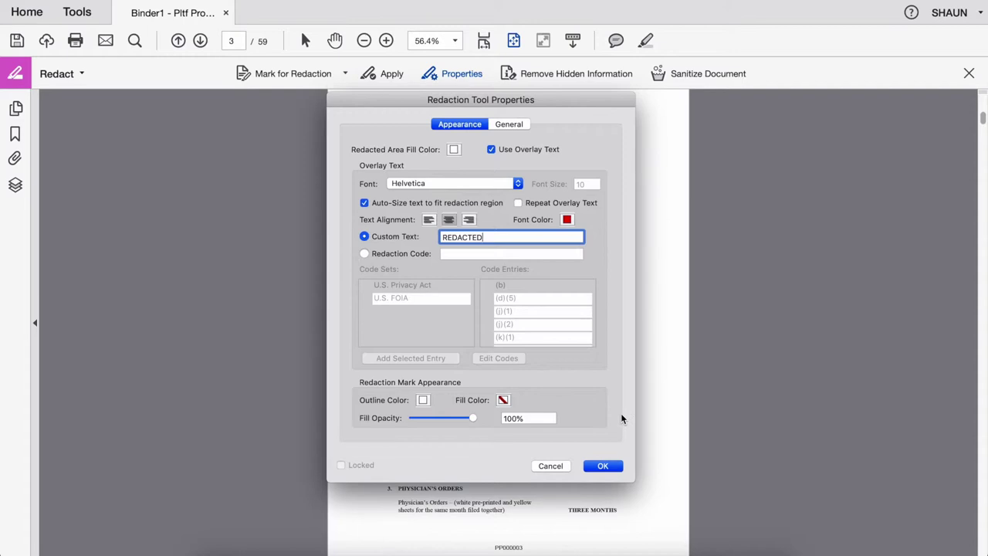
click(605, 467)
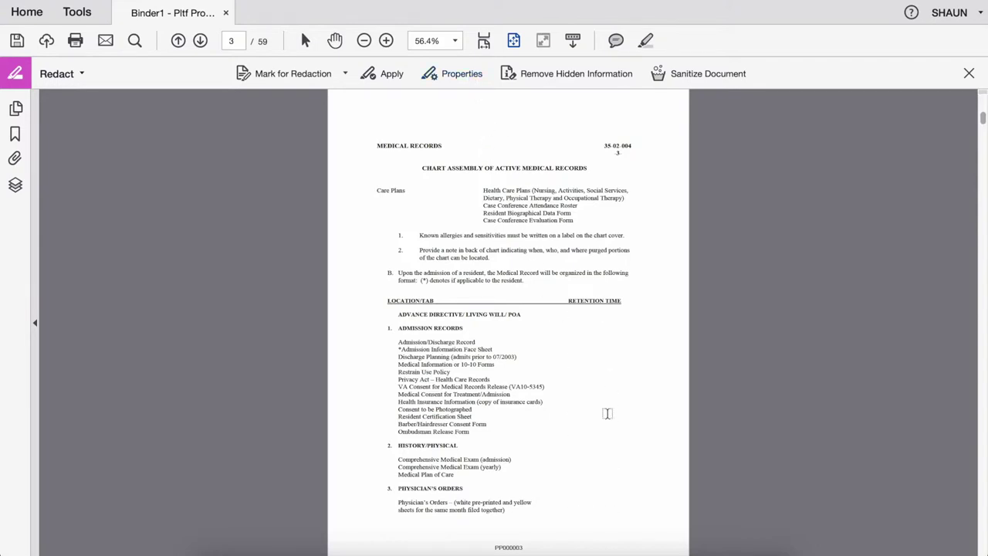
- Give the redaction mark over page 3's retention time column the centred custom overlay text REDACTED in Helvetica
drag(548, 307, 635, 530)
right_click(591, 406)
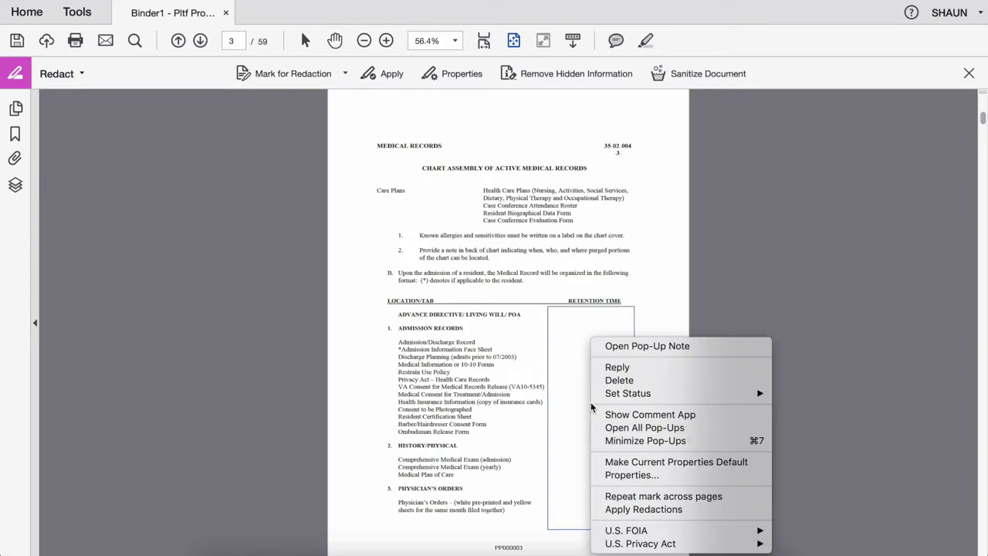
click(624, 475)
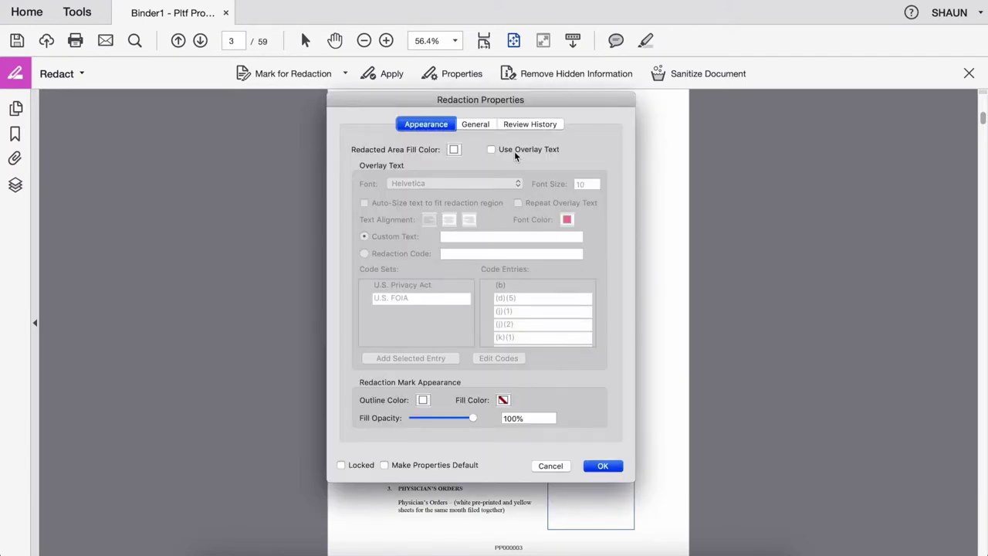
click(513, 149)
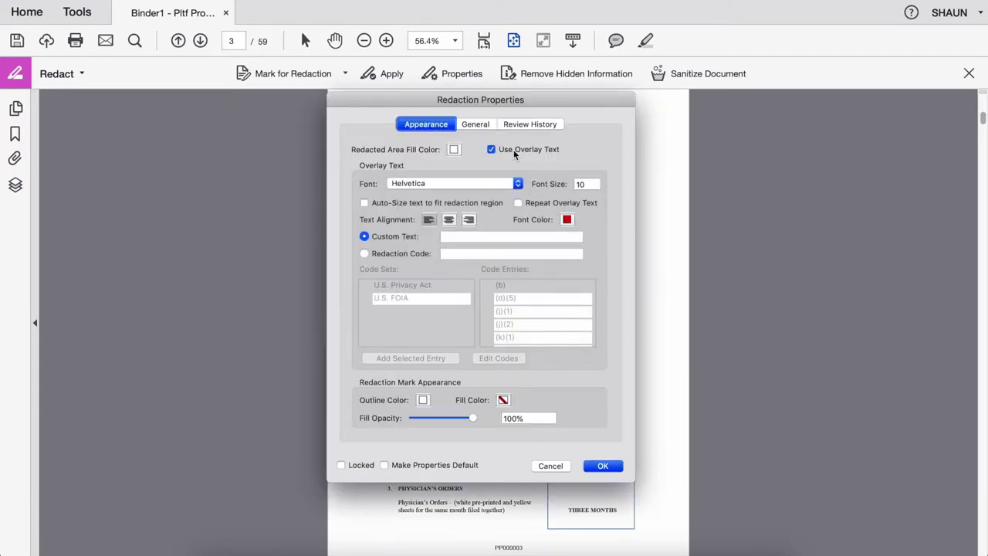
click(452, 240)
text(REDACTED)
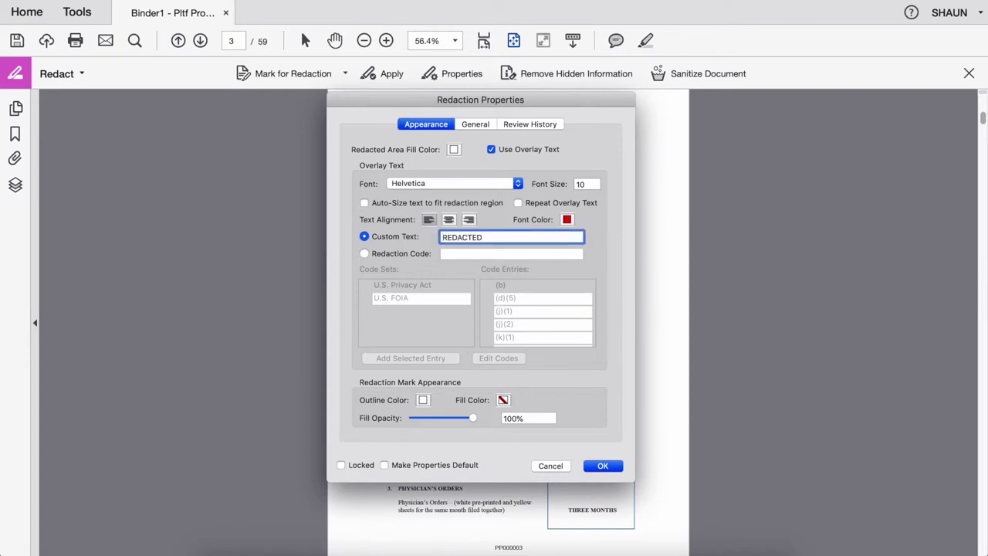
click(453, 221)
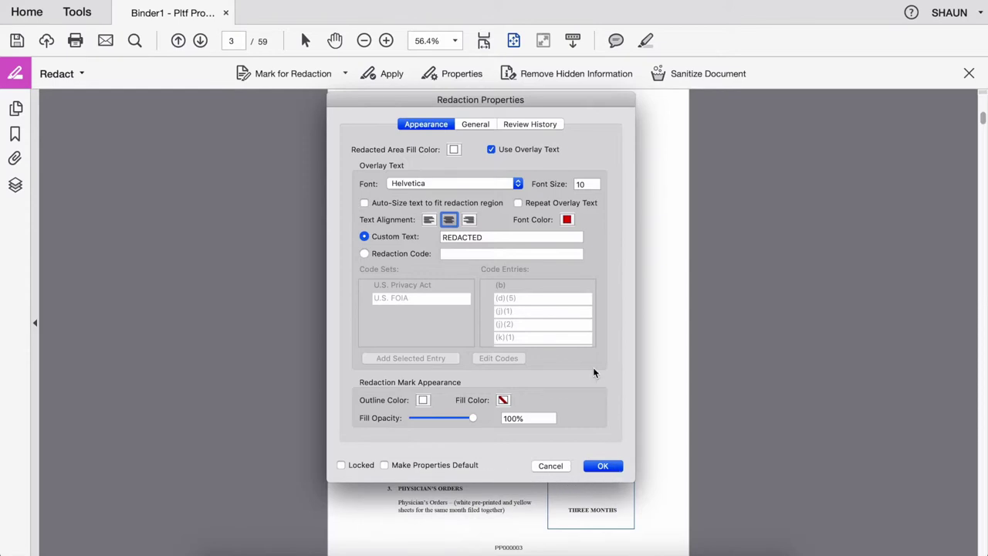
click(517, 185)
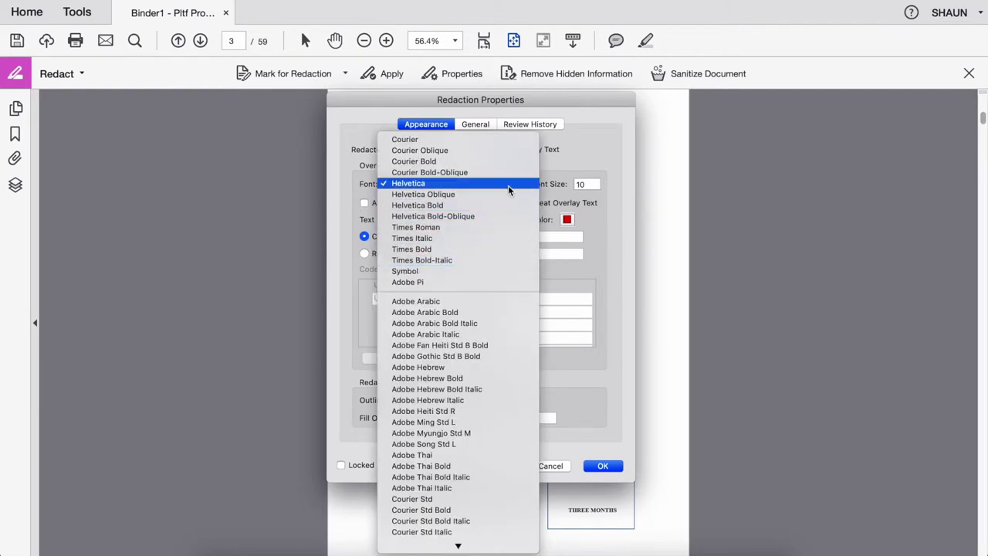
click(507, 185)
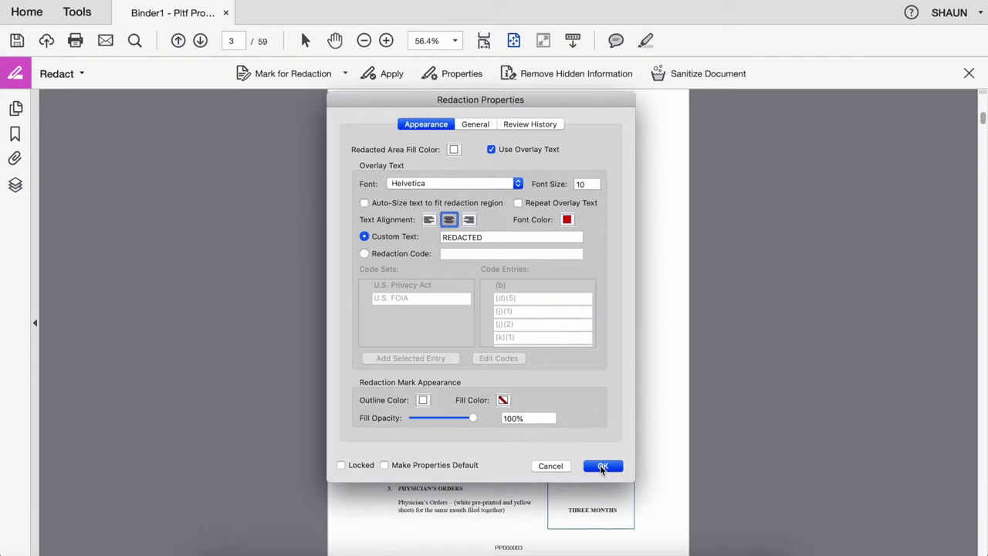
click(601, 466)
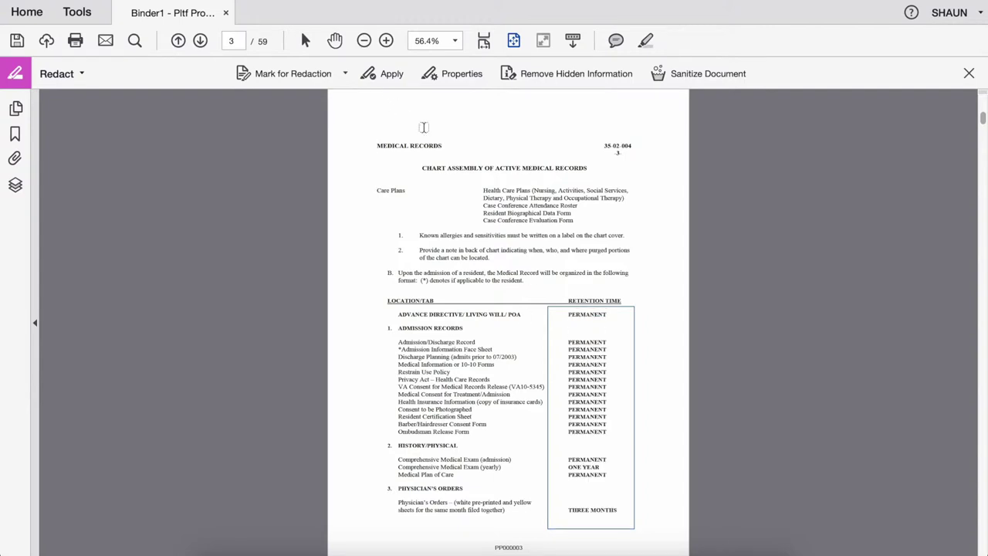
- Auto-size the overlay text of the page 3 redaction mark to fit the redaction region
right_click(580, 397)
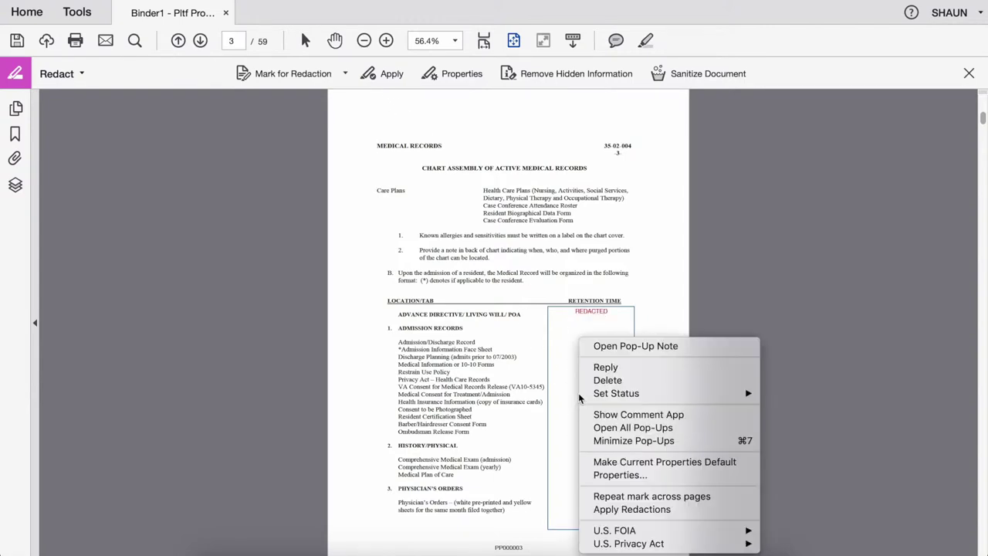
click(622, 473)
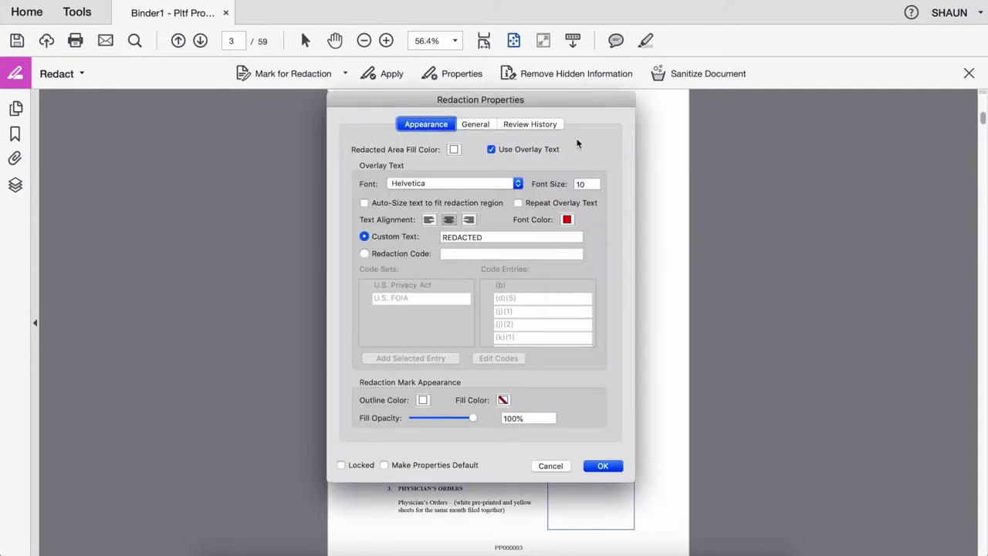
click(364, 205)
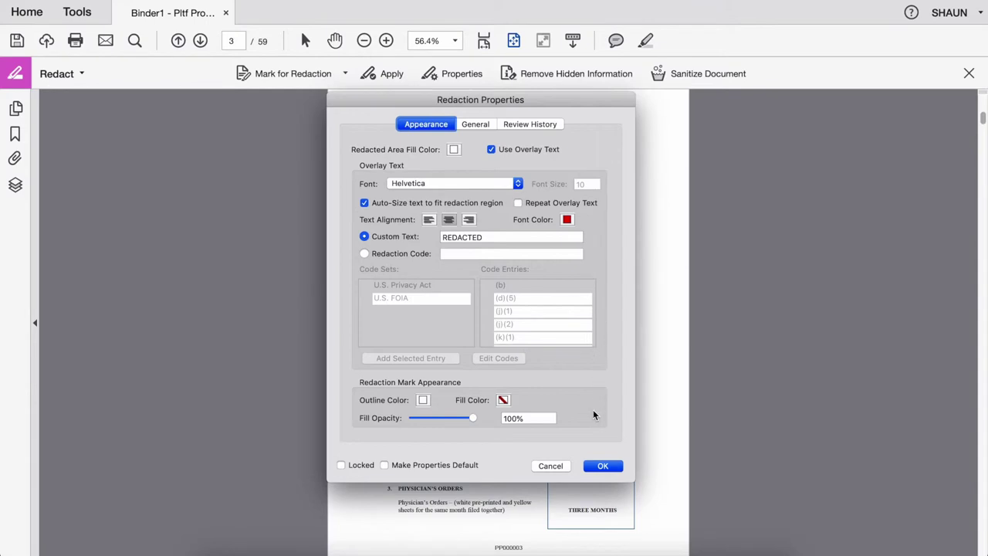
click(603, 466)
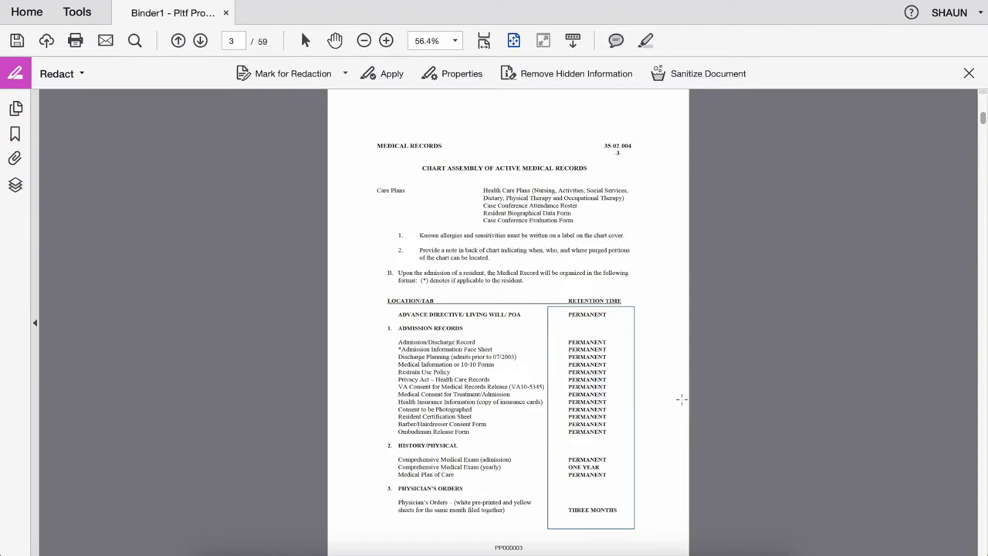
- Apply the page 3 redaction permanently and decline finding and removing hidden information
click(389, 74)
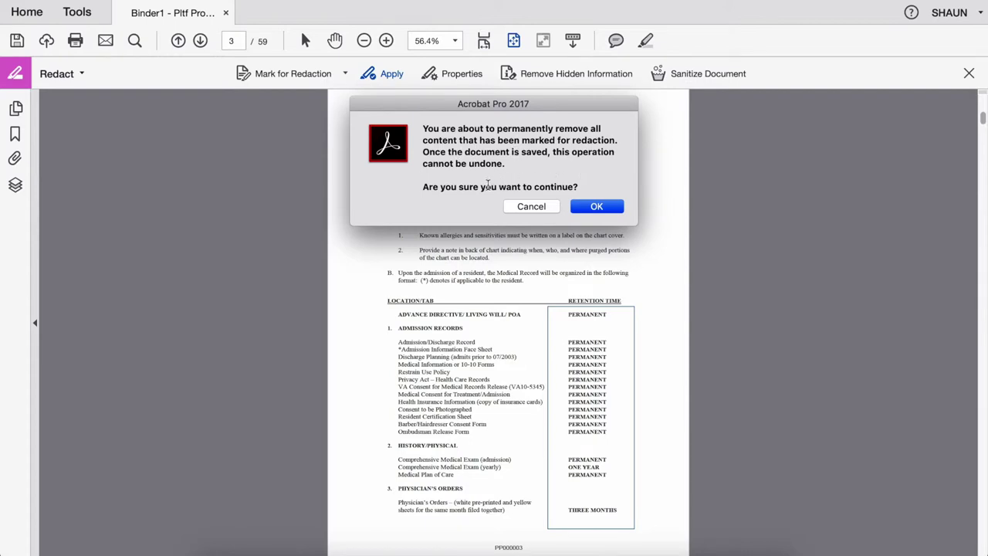
click(595, 207)
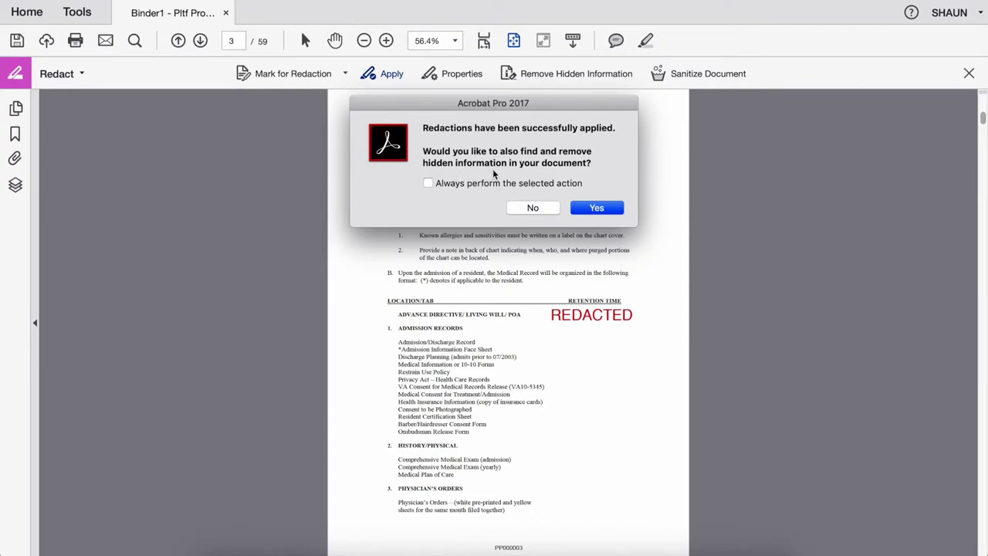
click(535, 209)
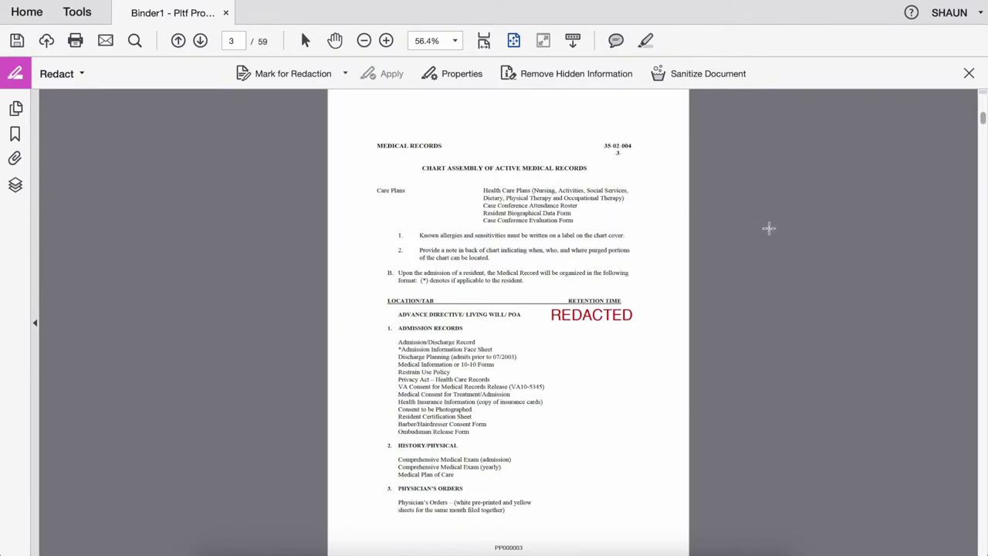
- Mark the whole retention time column on page 4 for redaction as Text & Images
scroll(769, 227, down, 3)
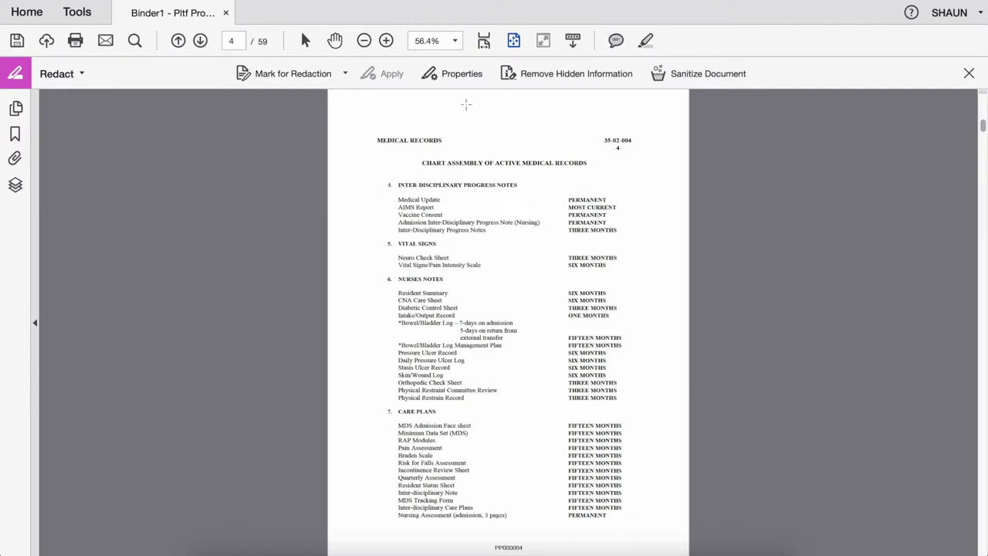
click(298, 72)
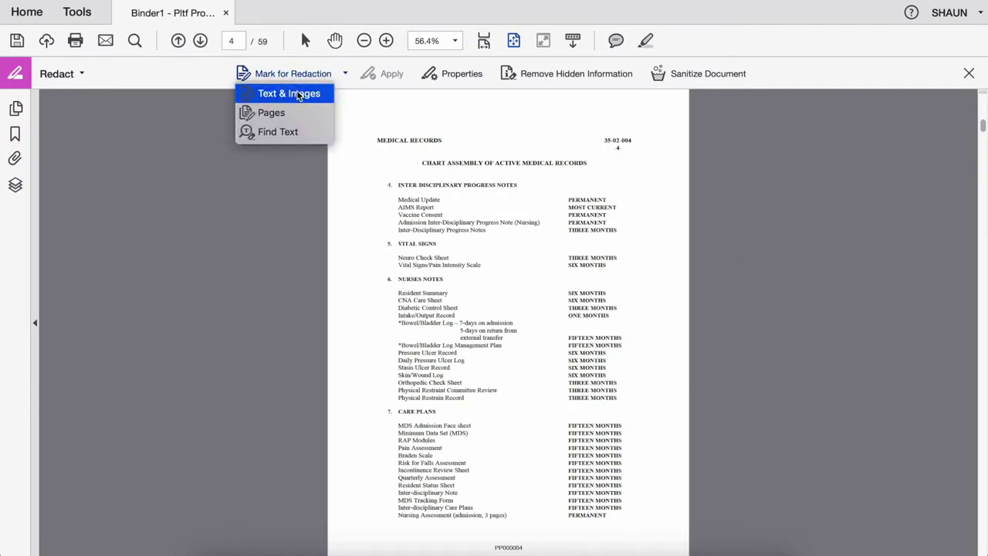
click(298, 94)
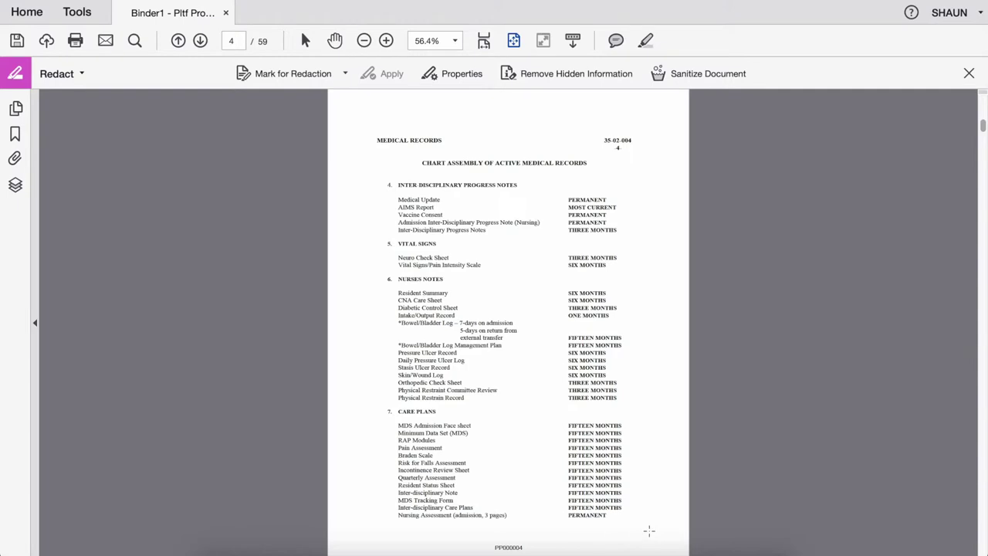
drag(649, 530, 545, 178)
- Mark the retention times for redaction on page 5, in two areas around the NOTE paragraph, and on page 6 above its closing note
scroll(742, 254, down, 3)
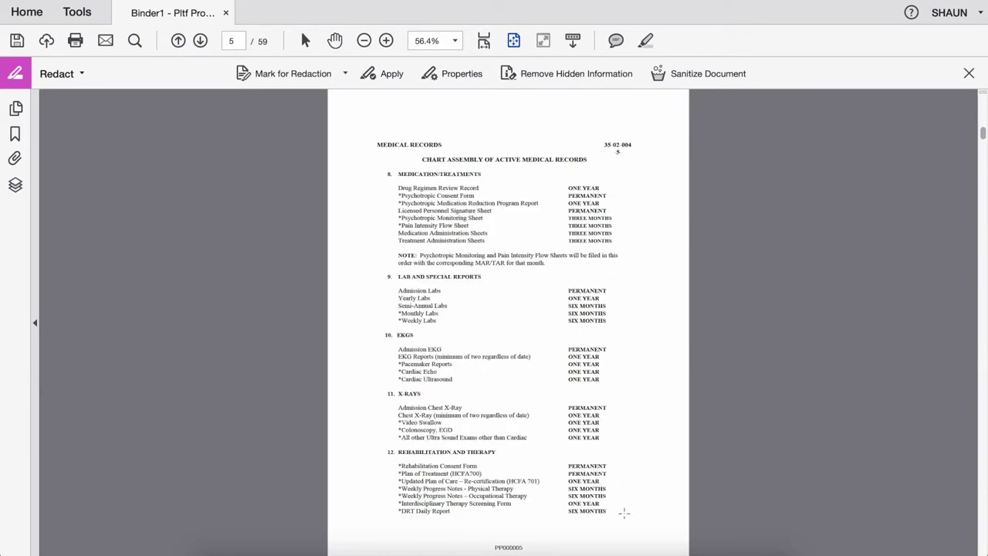
drag(638, 528, 550, 272)
drag(639, 173, 549, 247)
scroll(744, 307, down, 2)
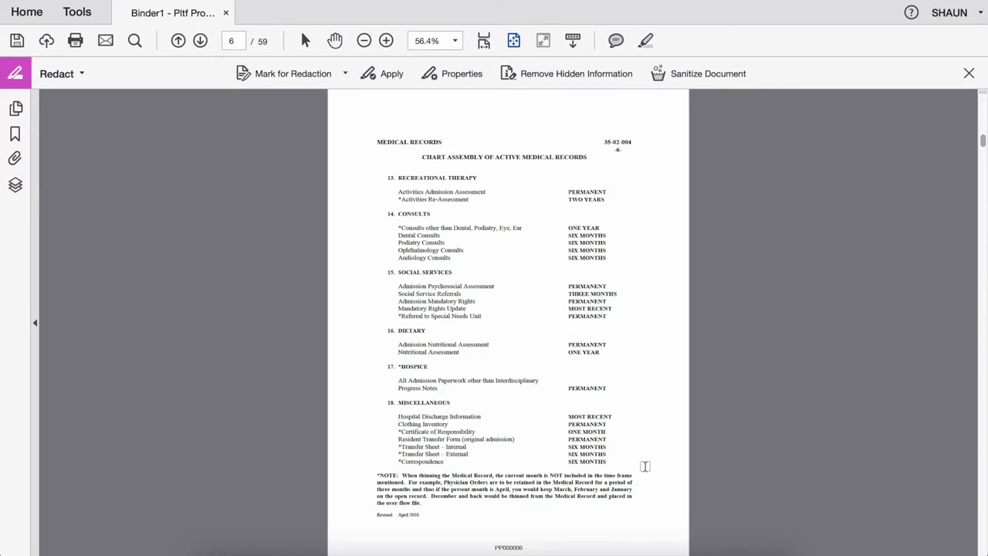
drag(647, 466, 544, 171)
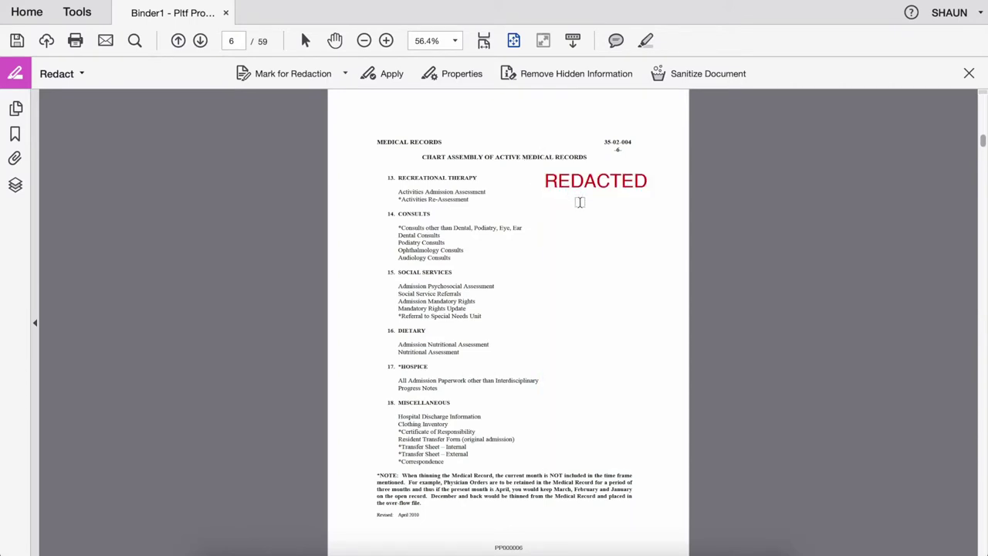
- Check the marked pages, apply the redactions on pages 4 to 6 permanently, and decline finding and removing hidden information
scroll(580, 202, down, 3)
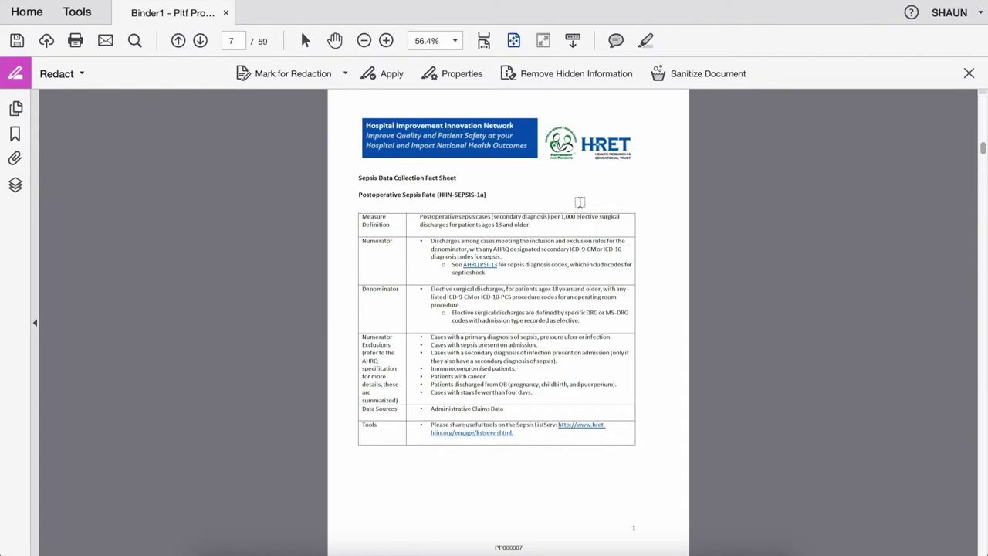
scroll(580, 203, up, 3)
scroll(580, 202, down, 10)
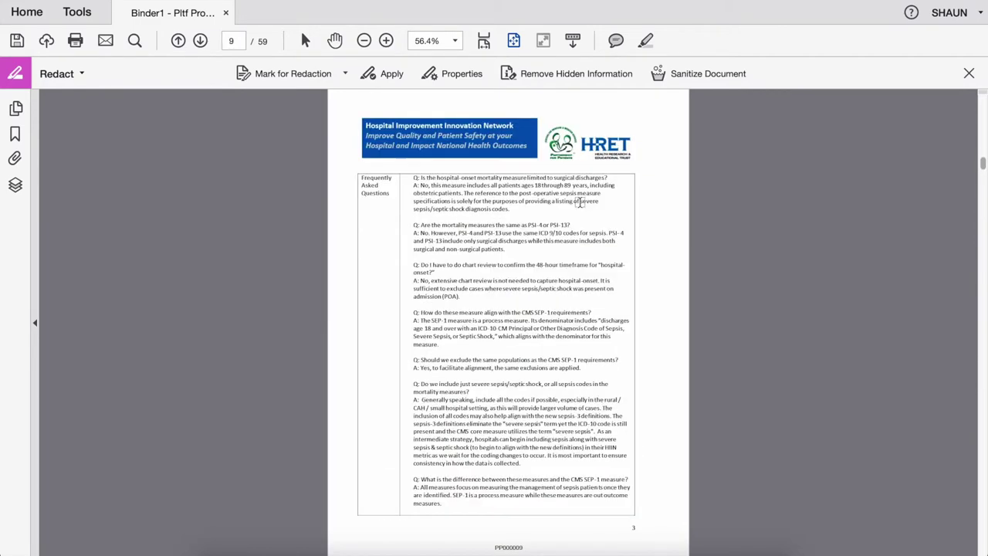
scroll(580, 202, up, 10)
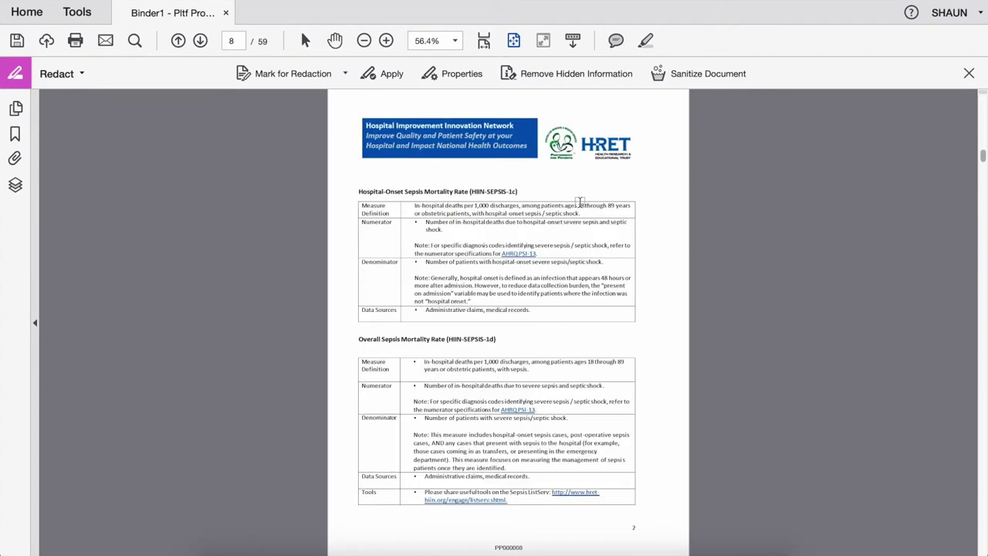
scroll(580, 203, up, 2)
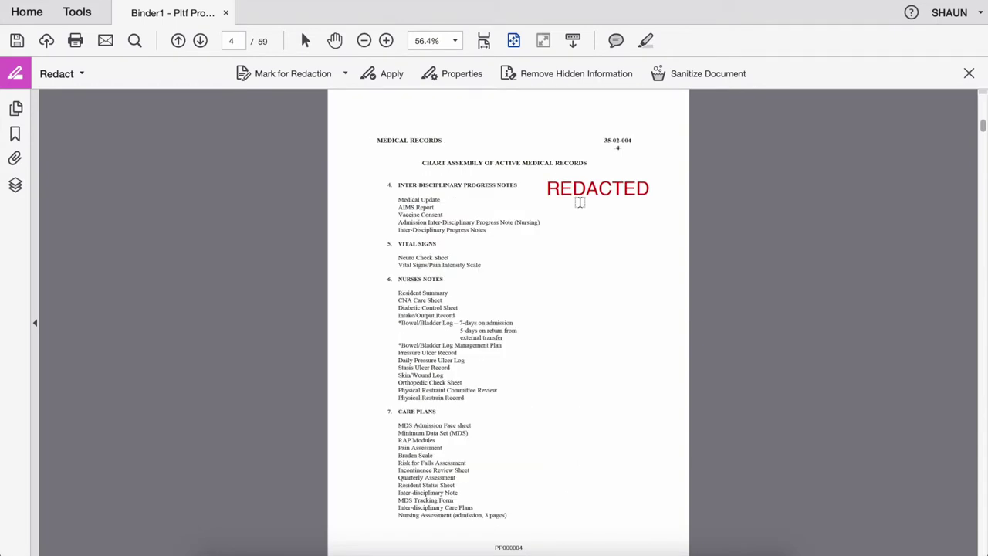
scroll(580, 202, down, 2)
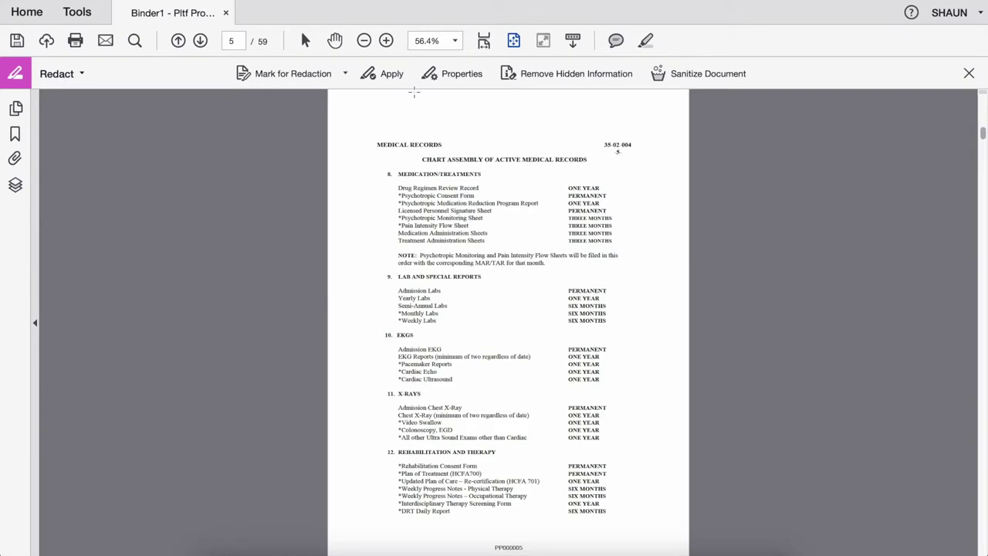
click(392, 75)
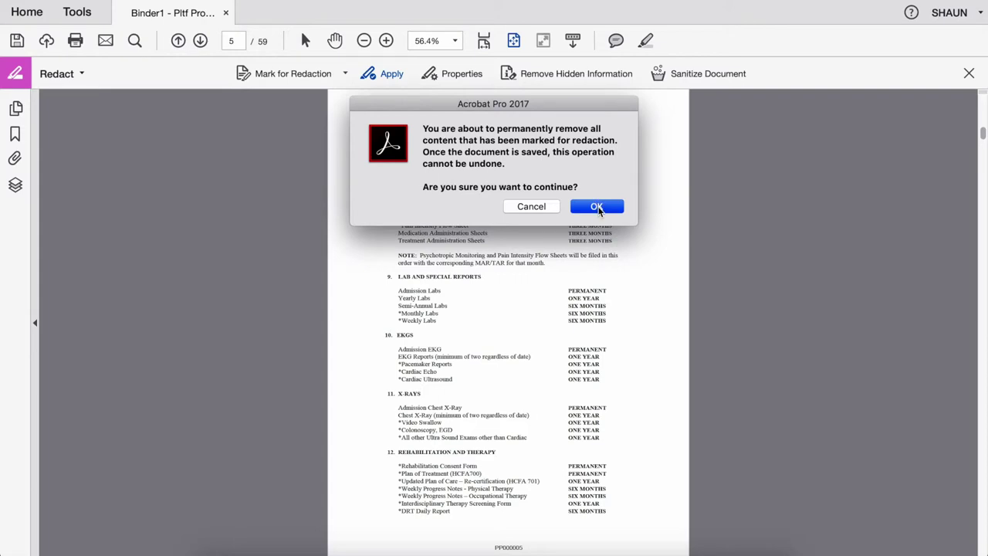
click(598, 207)
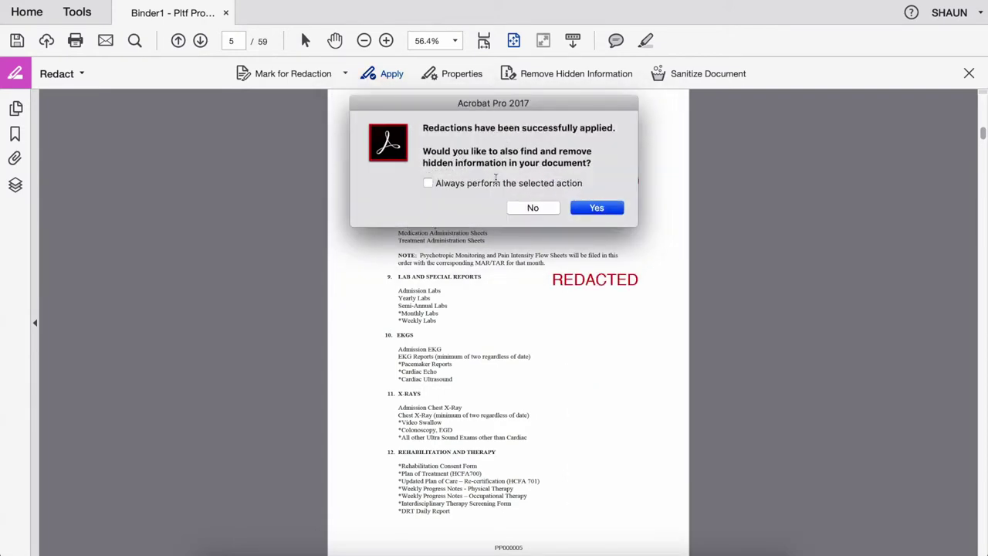
click(533, 207)
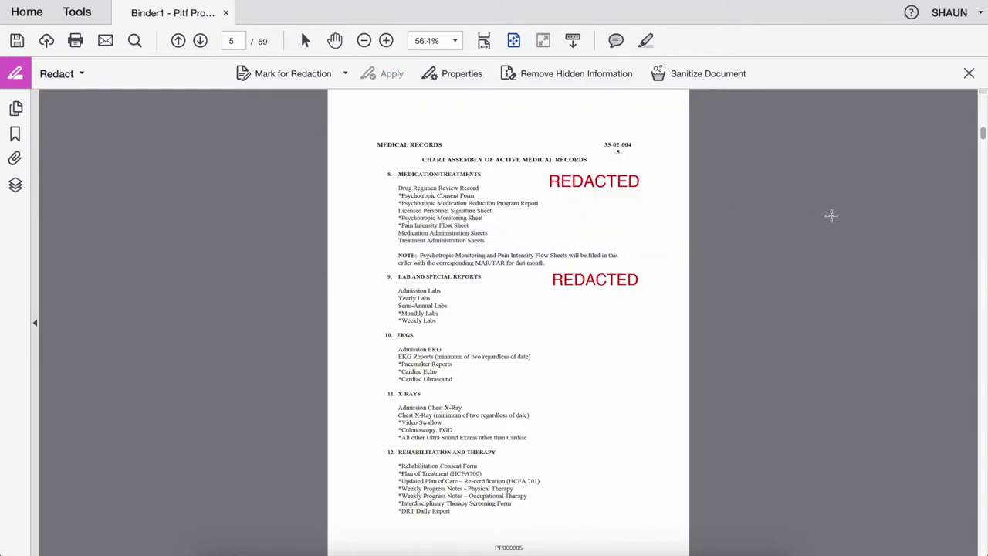
- Review the applied redactions on pages 3 to 6 of the production
scroll(835, 217, up, 3)
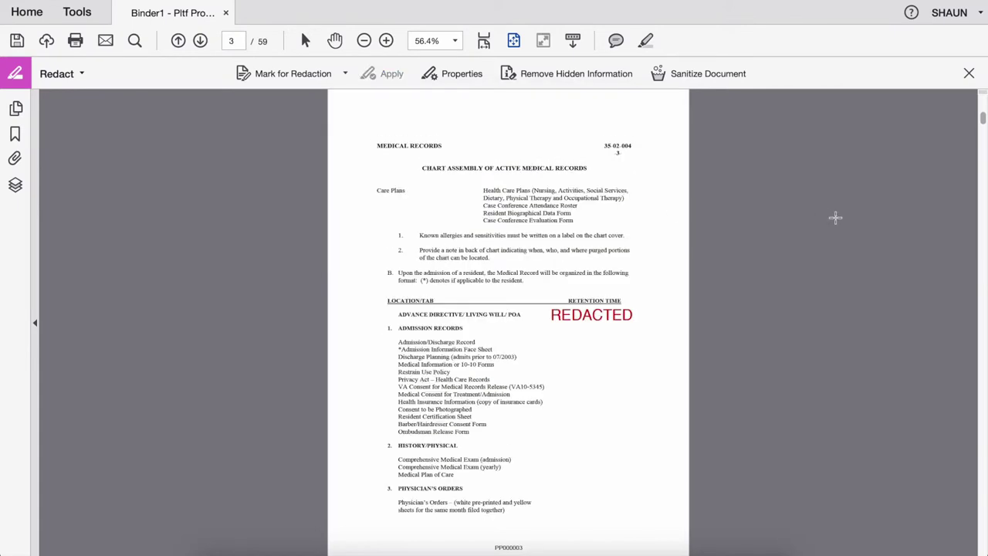
scroll(835, 218, down, 1)
scroll(836, 217, down, 3)
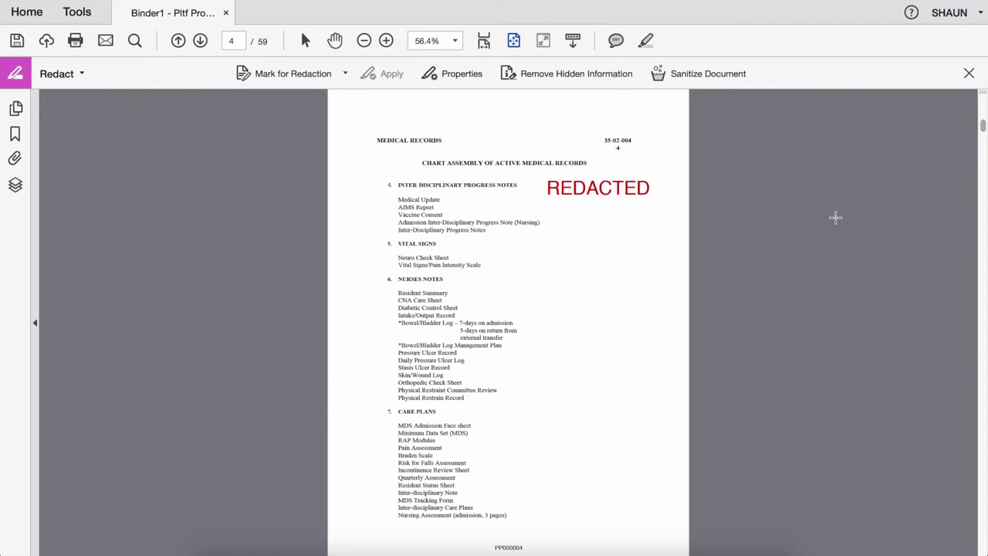
scroll(835, 217, down, 1)
scroll(835, 218, up, 1)
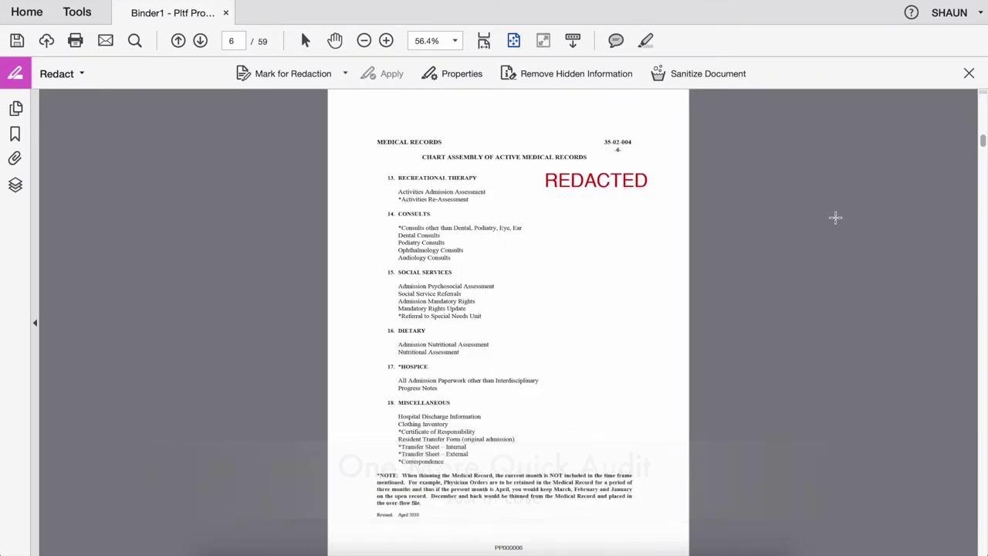
scroll(835, 218, up, 3)
scroll(835, 217, up, 1)
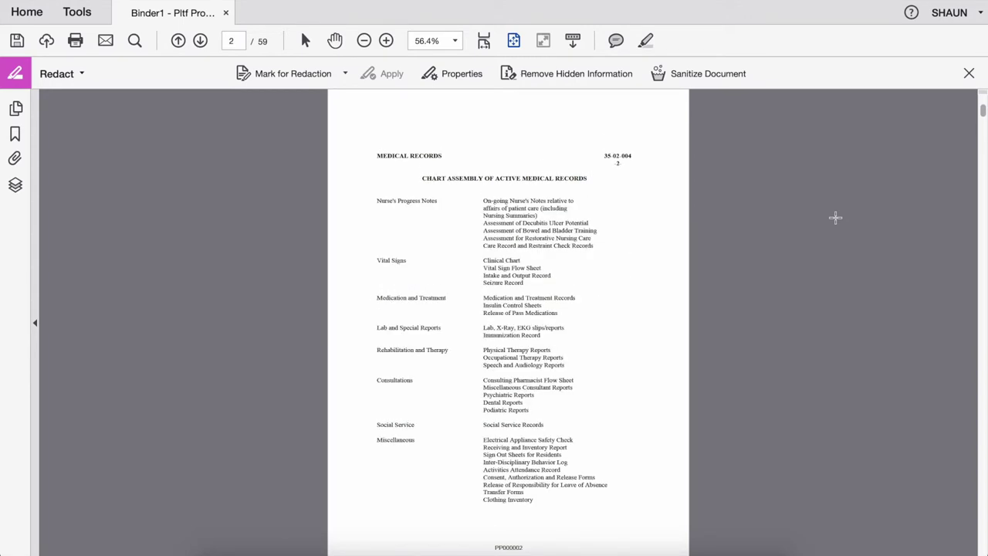
- Scan the document for hidden information and expand the Metadata, Bookmarks and Hidden text results
click(579, 75)
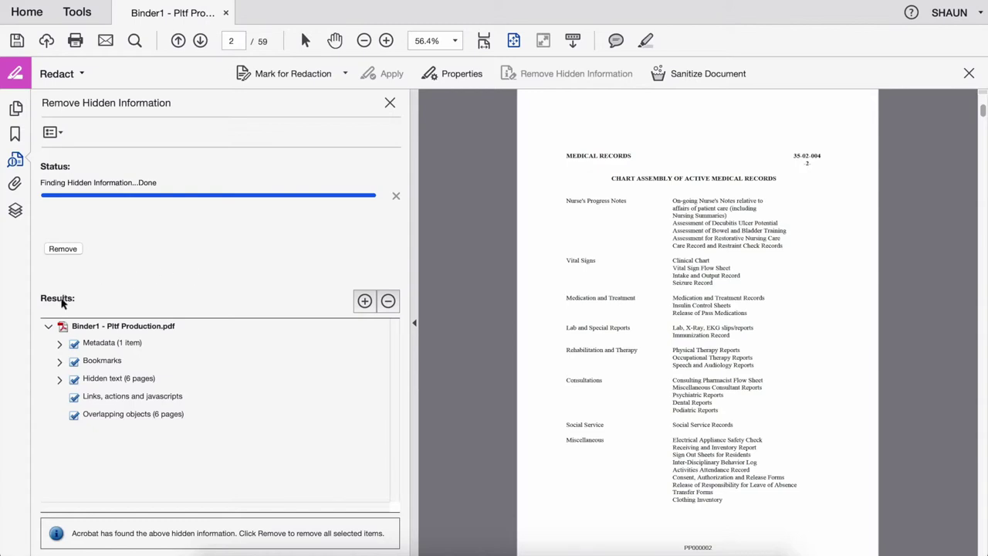
click(60, 345)
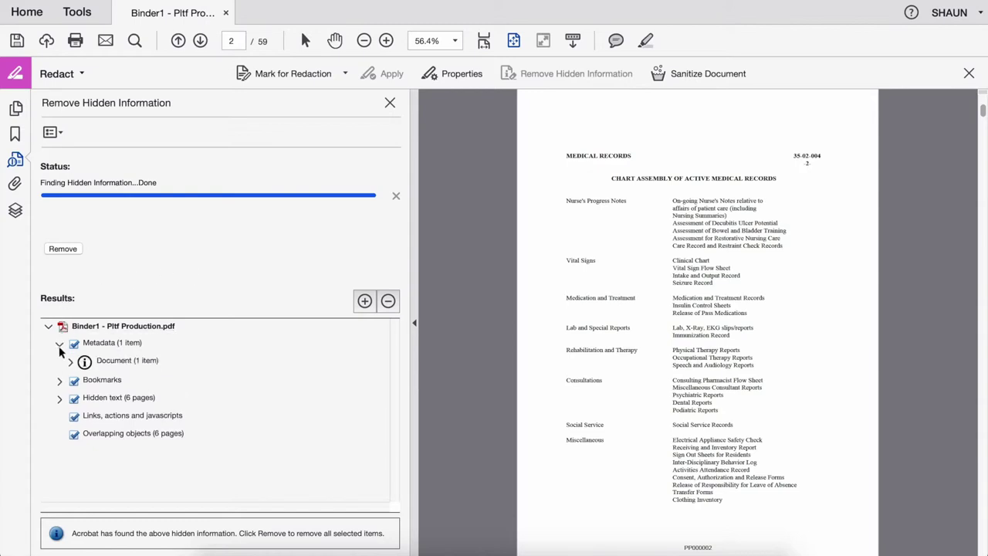
click(60, 381)
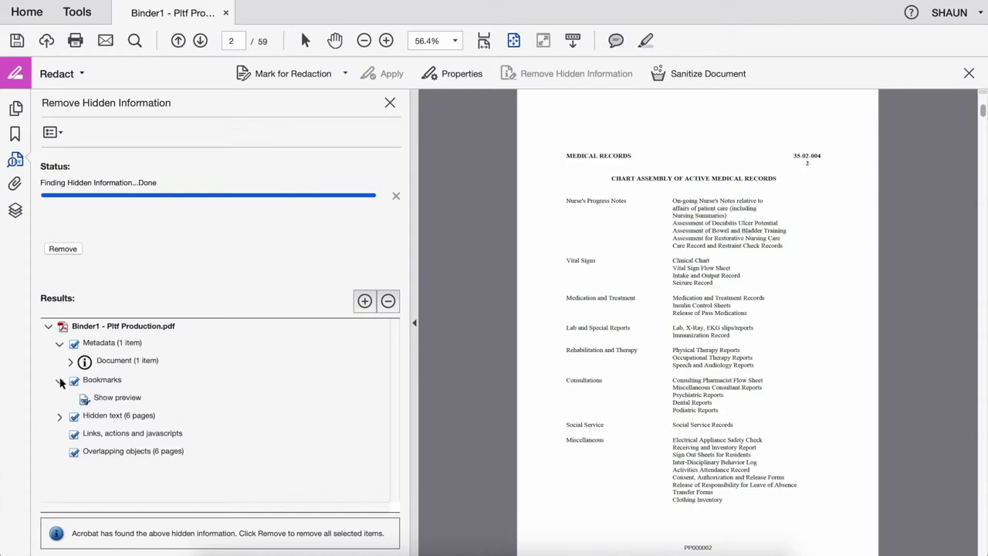
click(60, 417)
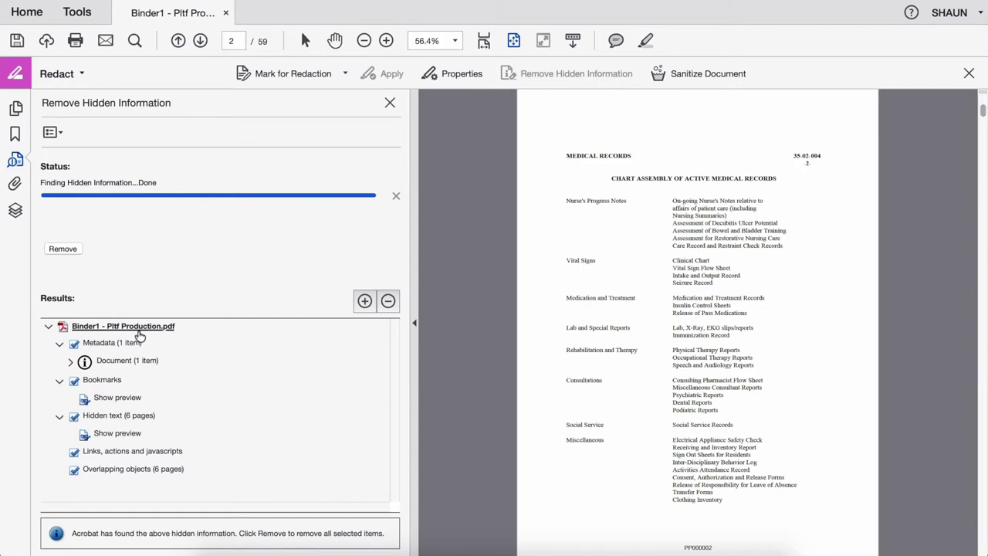
- Remove all the selected hidden information, including metadata, bookmarks and hidden text, and check the document's bookmark list
click(63, 249)
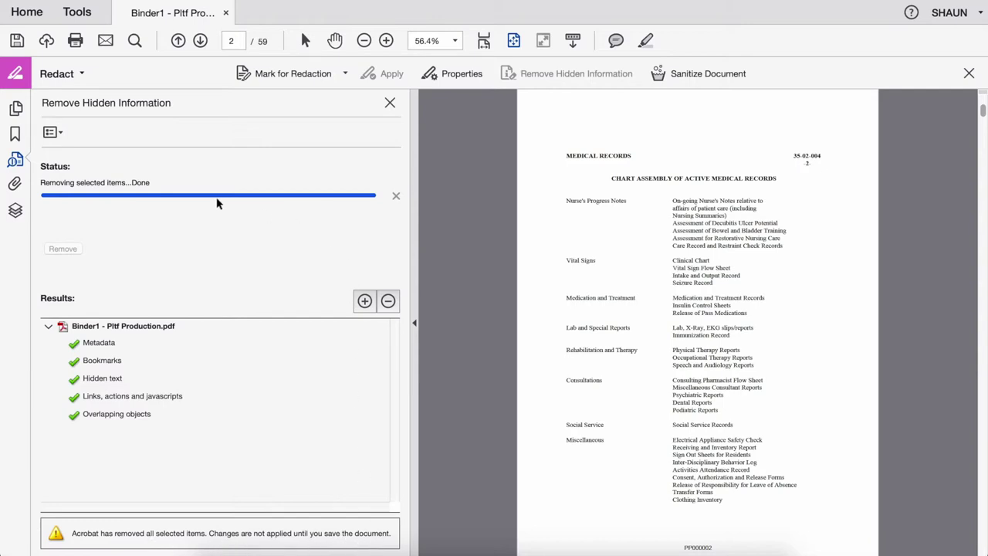
click(17, 133)
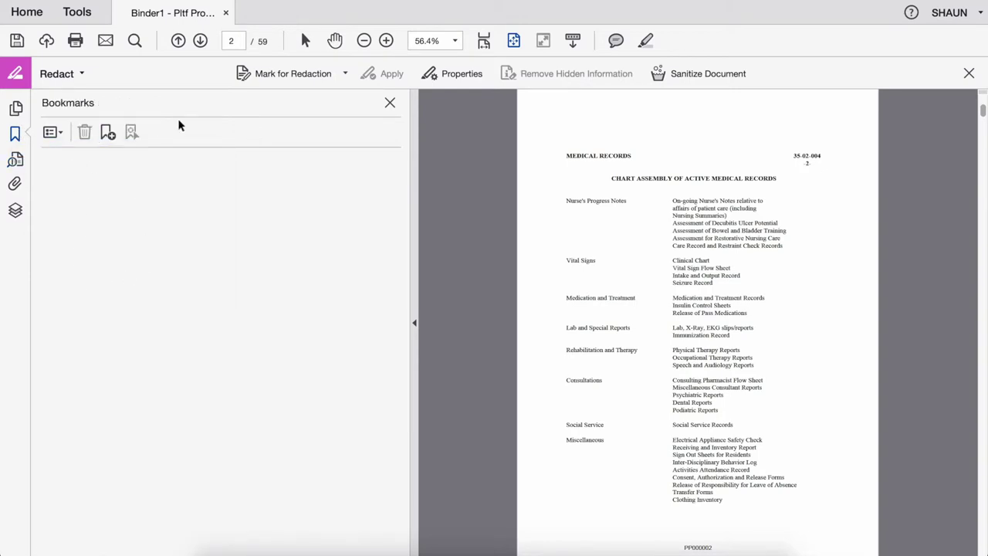
click(390, 105)
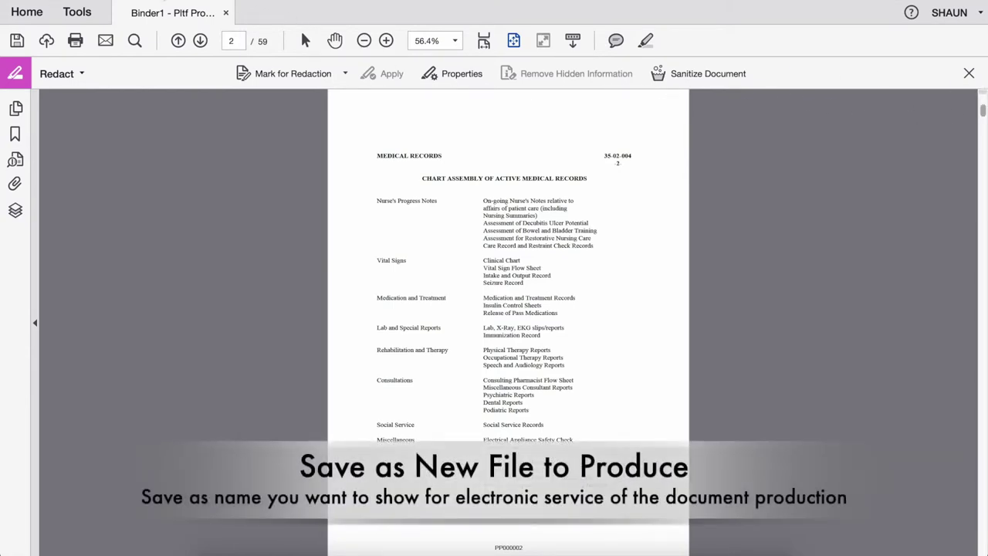
- Save the redacted production as a new PDF named PP000001-PP000059 in the Medical Example Docs folder
click(139, 0)
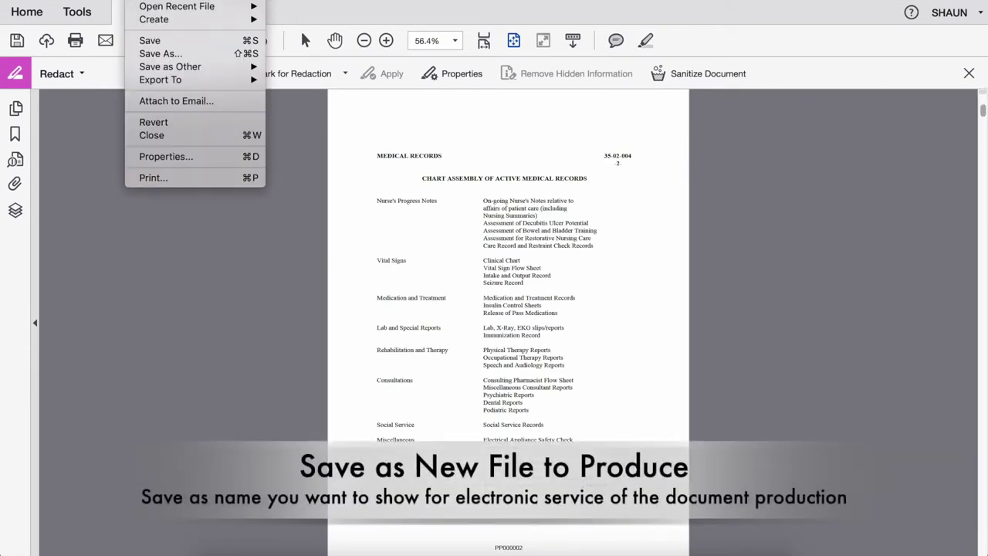
click(160, 54)
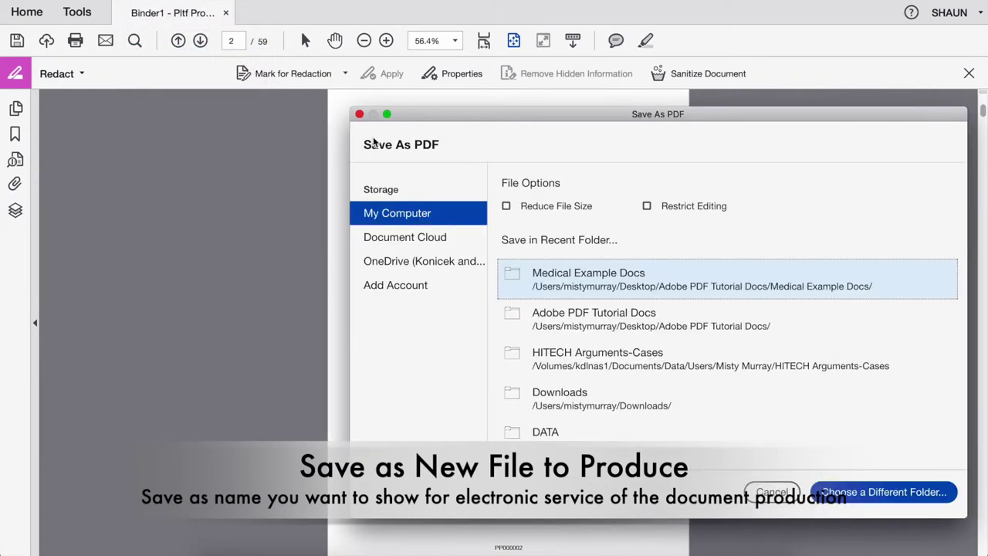
click(564, 284)
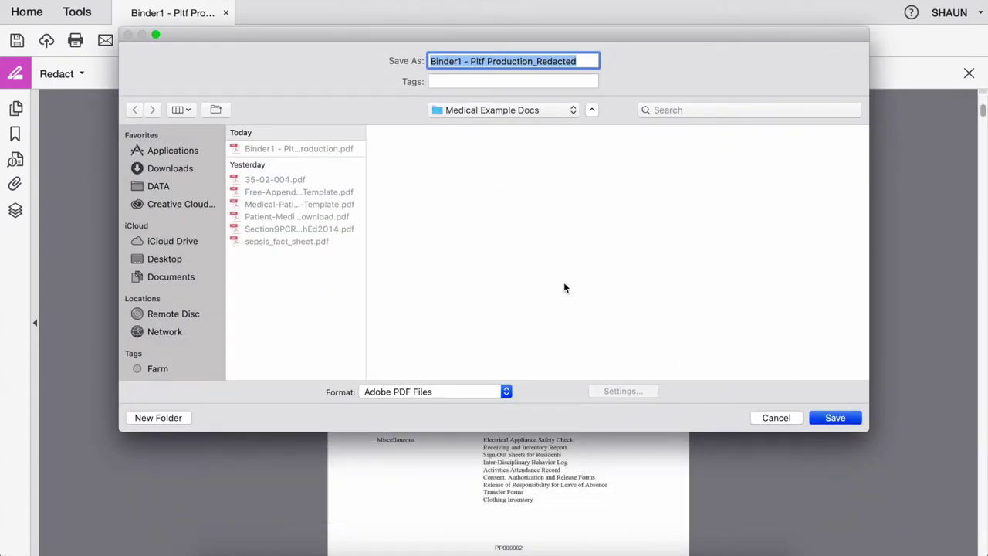
text(PP-)
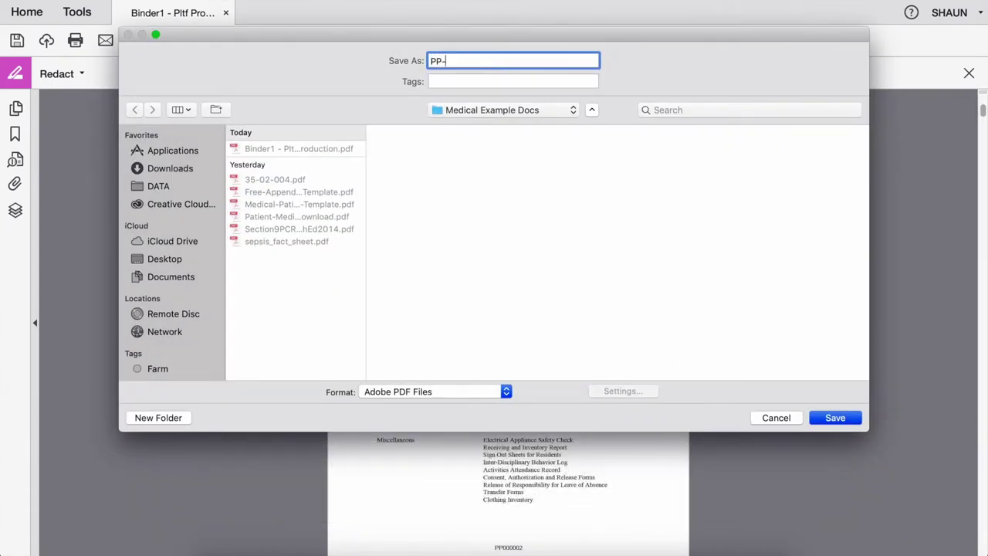
drag(586, 36, 584, 133)
text(-000001-)
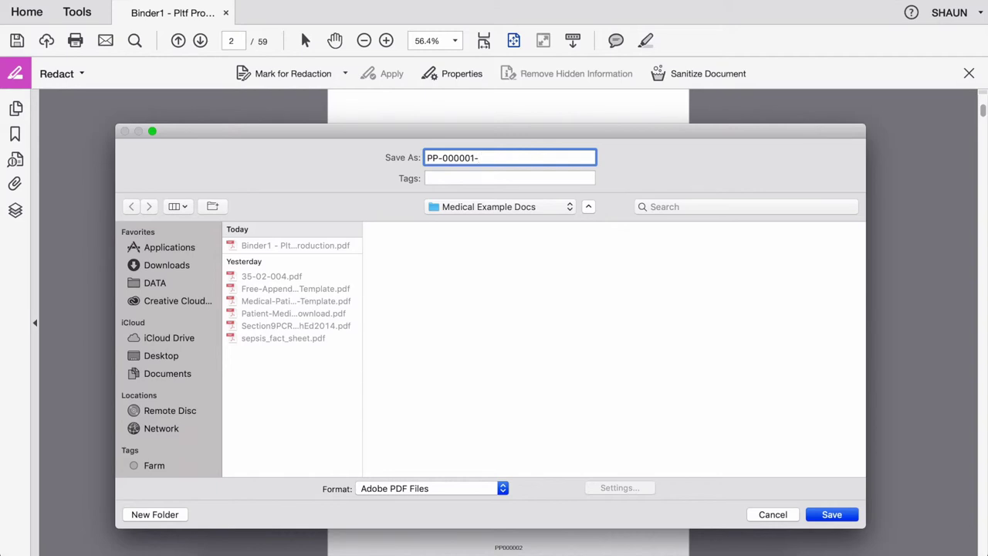
text(PP000059)
click(443, 158)
key(BackSpace)
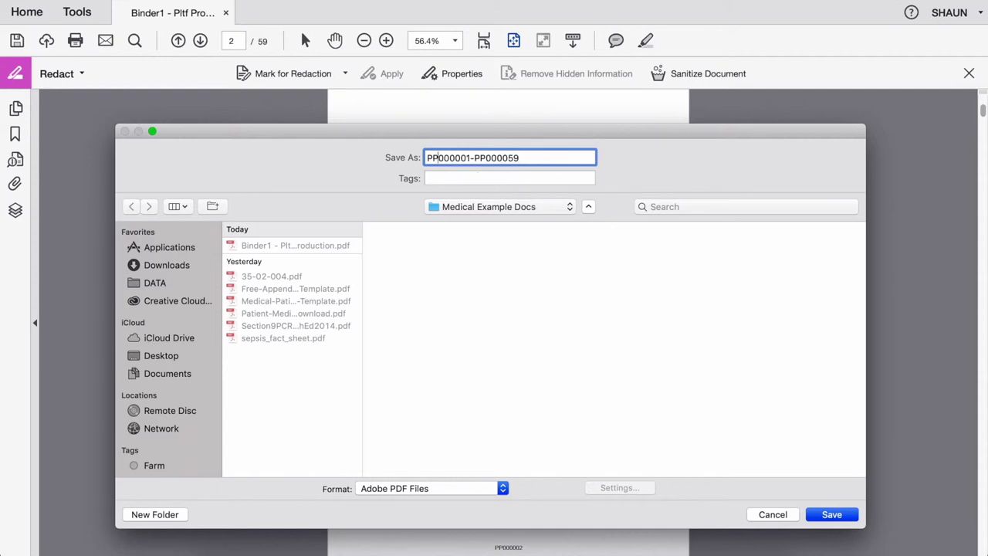
click(845, 514)
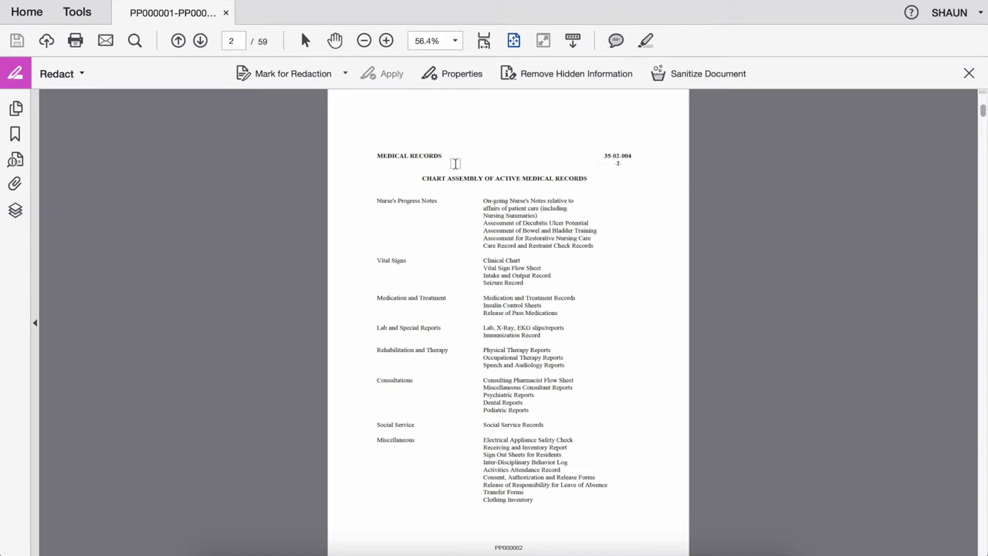
- Check the bookmark list and page thumbnails of the newly saved production file
click(15, 136)
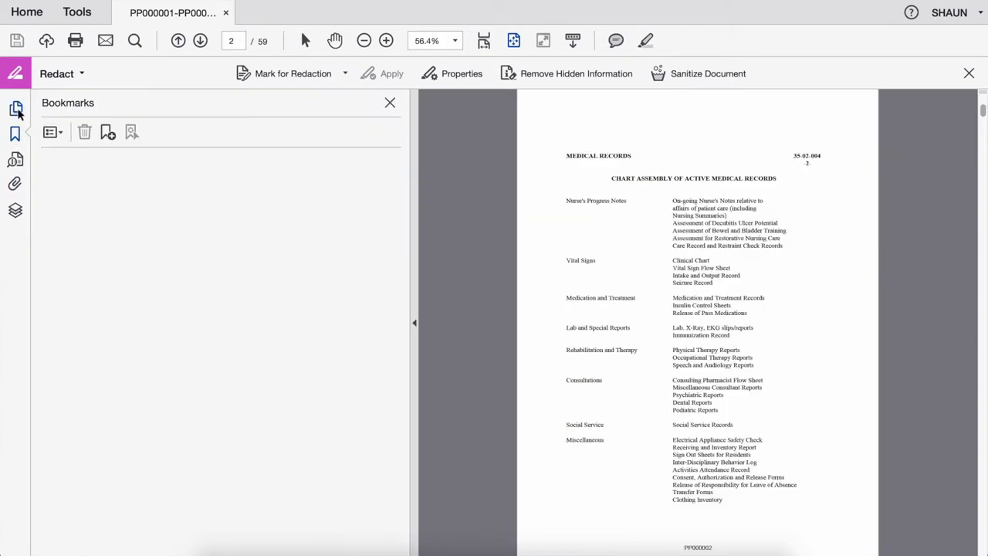
click(16, 110)
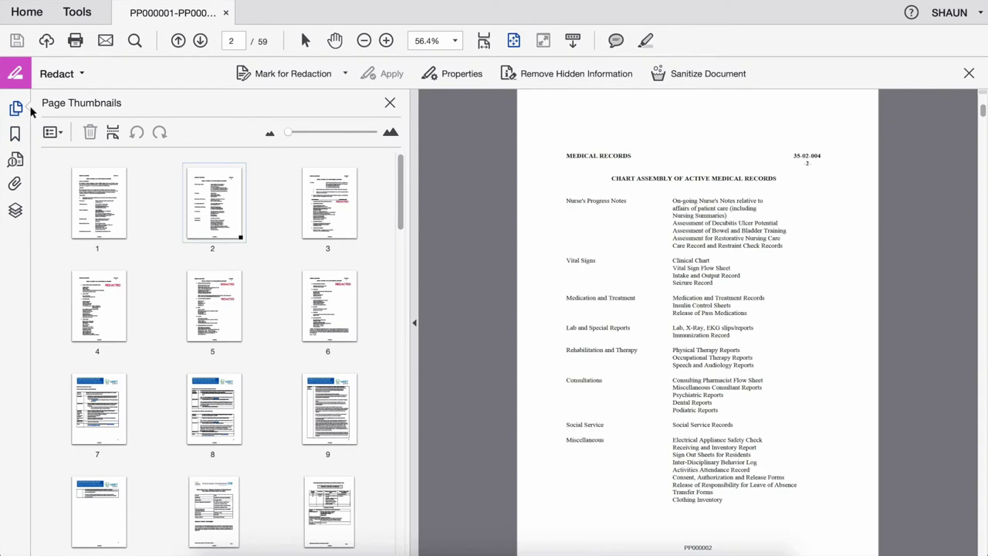
click(389, 102)
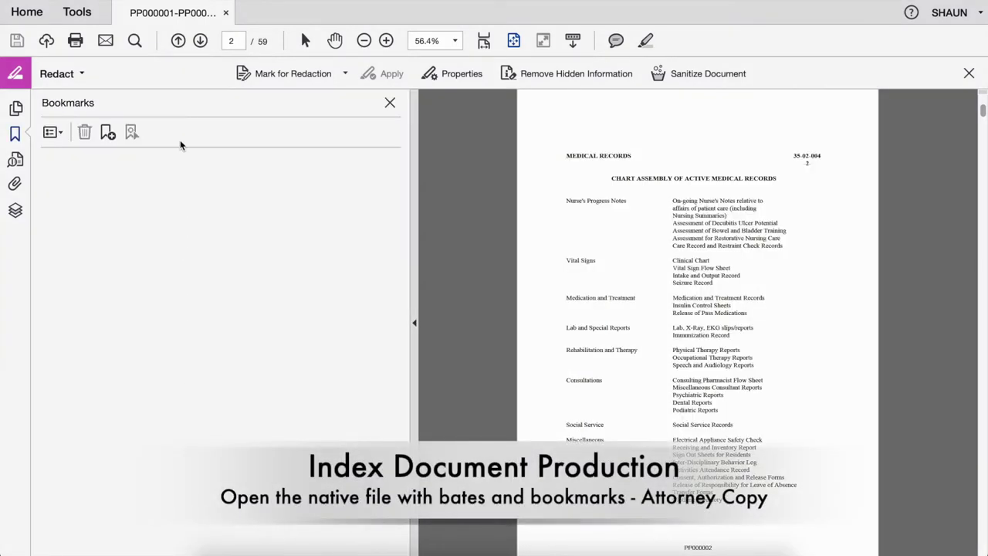
click(390, 103)
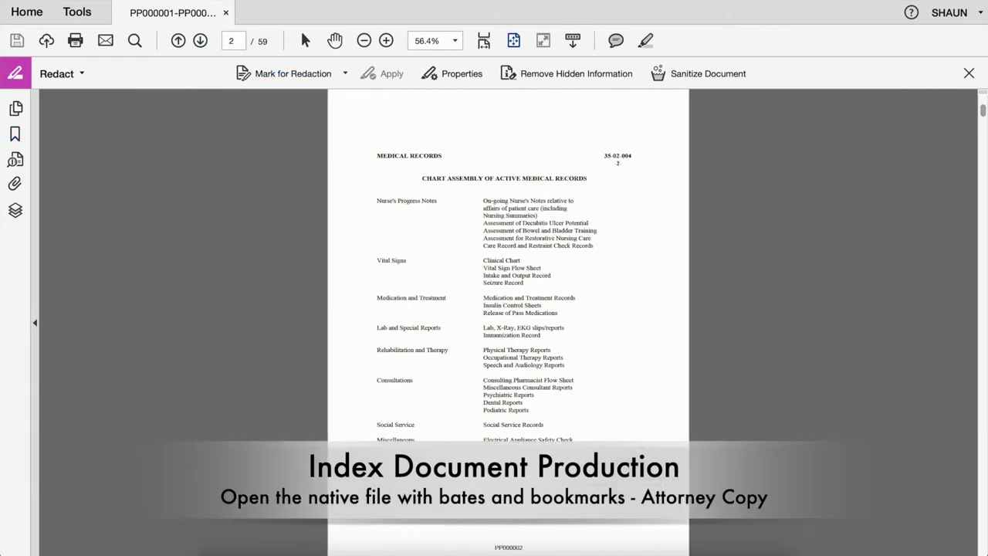
- Shrink the PDF window, switch to the FREE TEMPLATE - Doc Prod Index note, and move its window to uncover the desktop folder
drag(986, 2, 899, 34)
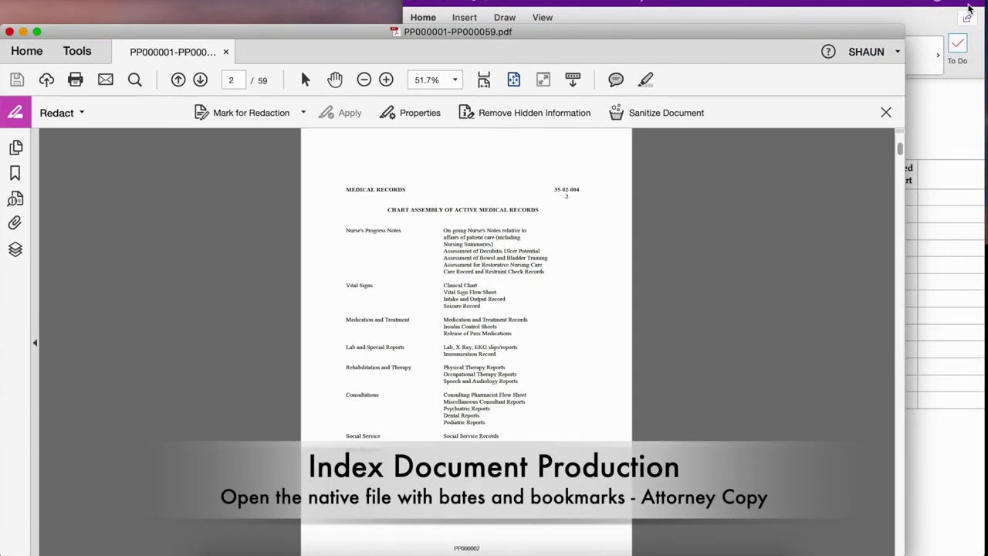
key(super+Tab)
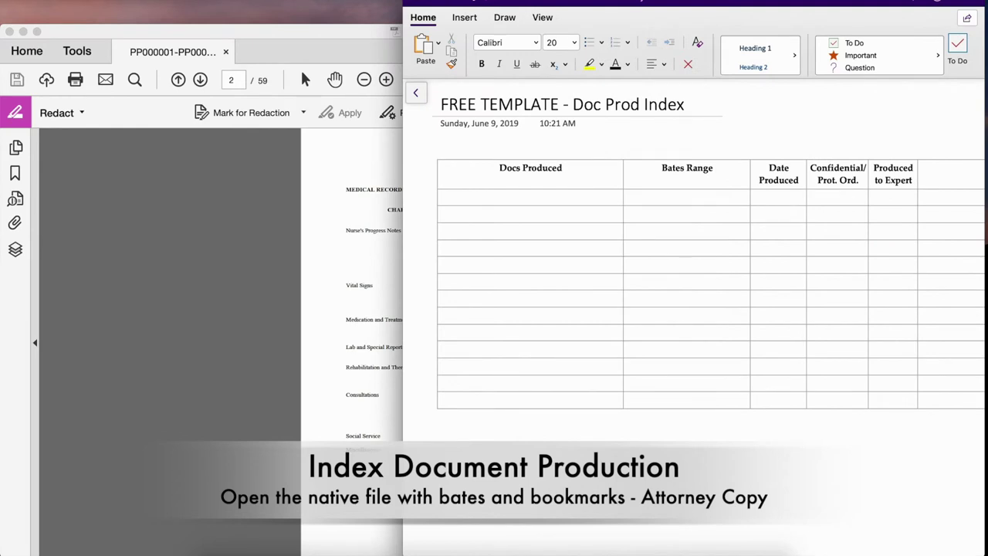
drag(857, 17, 725, 23)
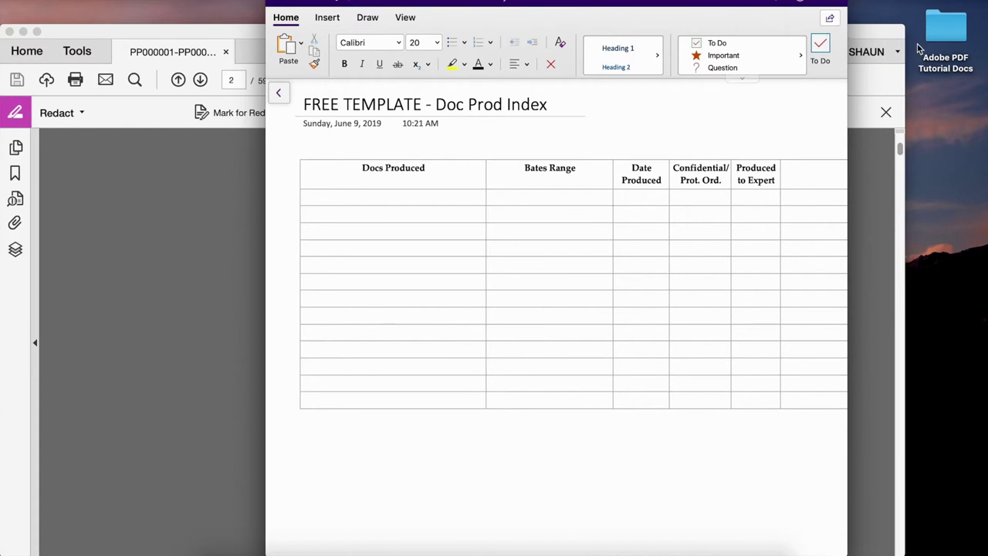
- Open the Medical Example Docs folder inside the Adobe PDF Tutorial Docs desktop folder
double_click(964, 37)
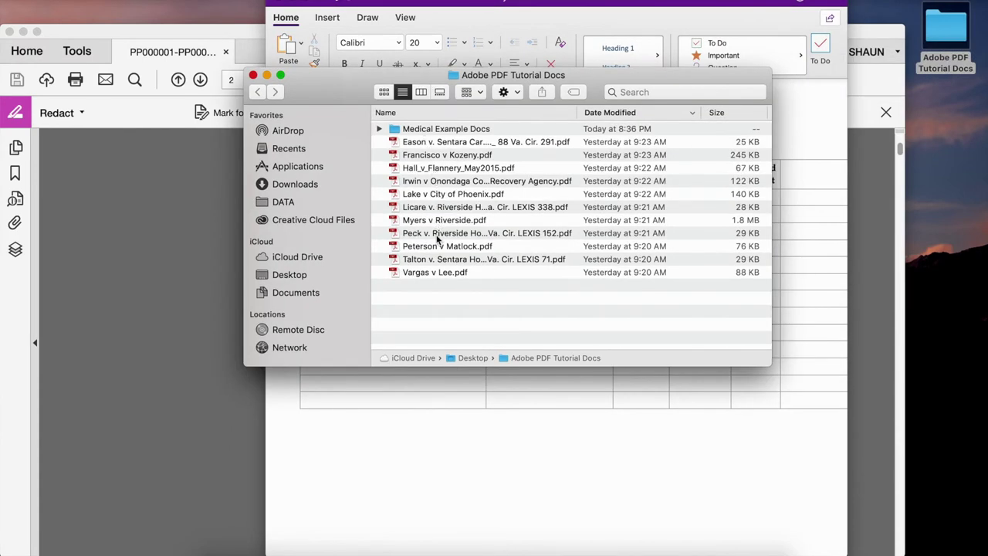
click(444, 132)
double_click(445, 130)
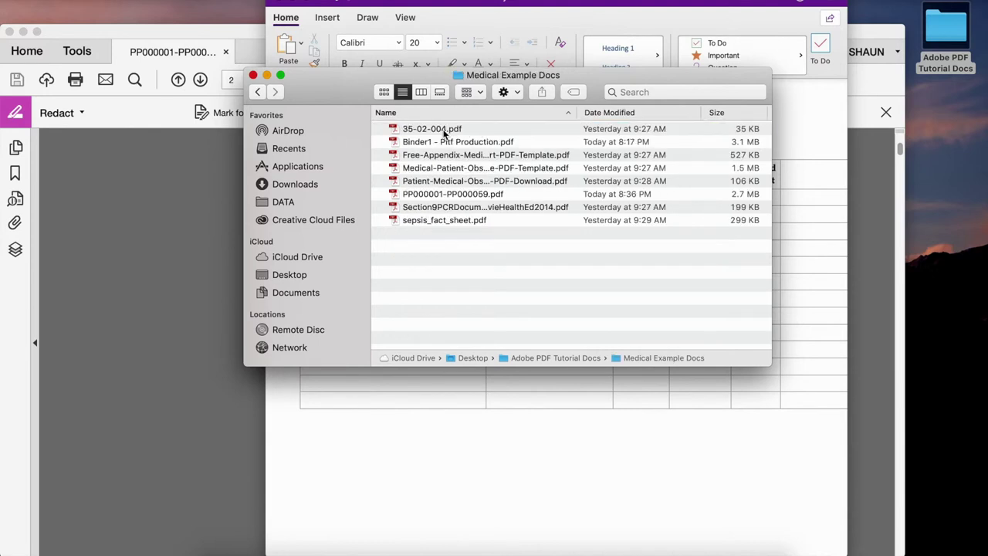
- Sort the Medical Example Docs folder by date modified, open Binder1 - Pltf Production.pdf and show its bookmarks
click(618, 116)
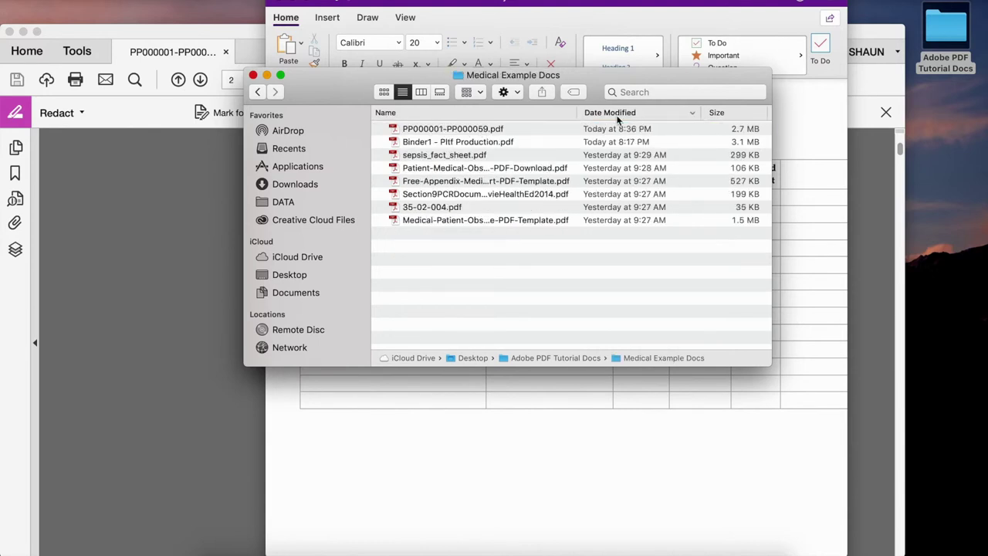
click(441, 146)
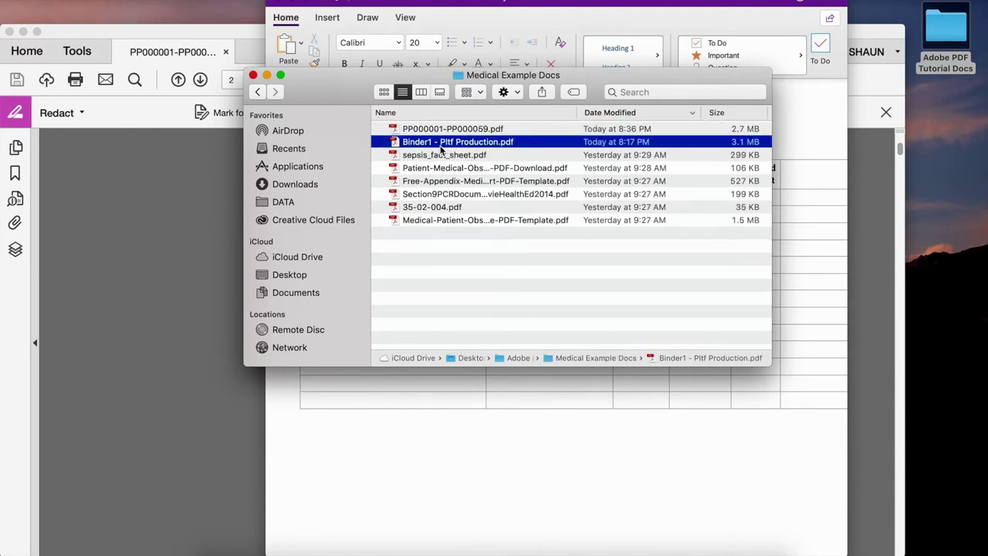
double_click(441, 148)
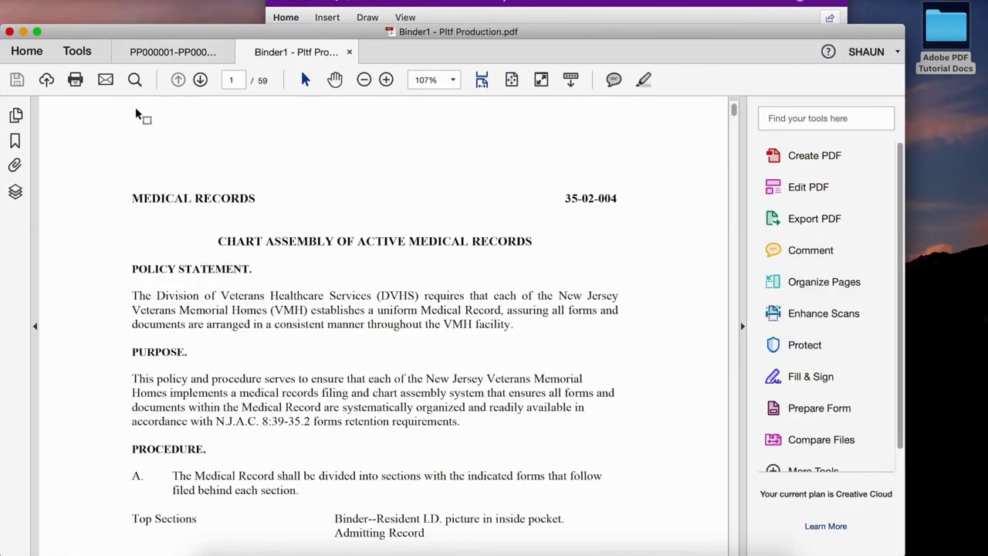
click(14, 142)
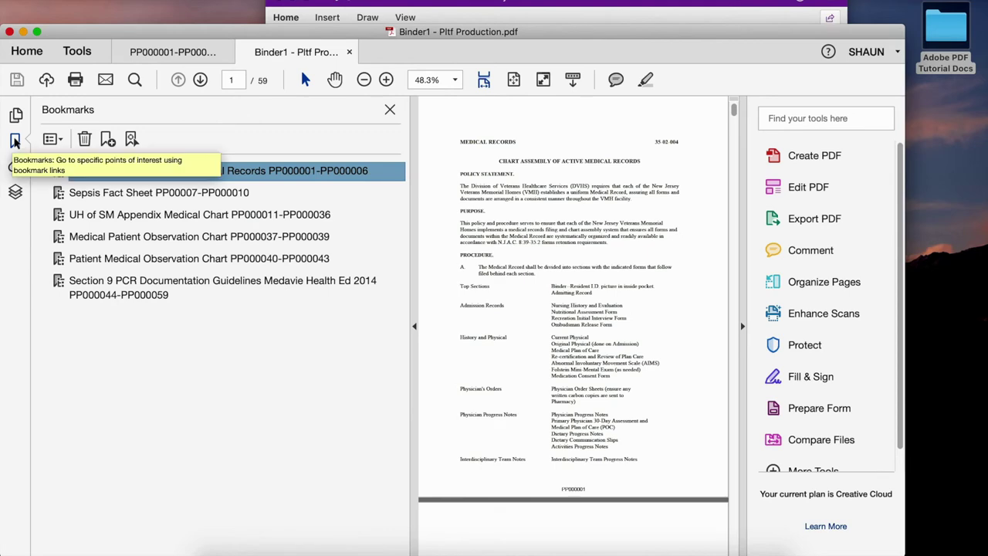
- Arrange the index note beside the PDF by moving the note window and narrowing the PDF window to its bookmarks
click(489, 3)
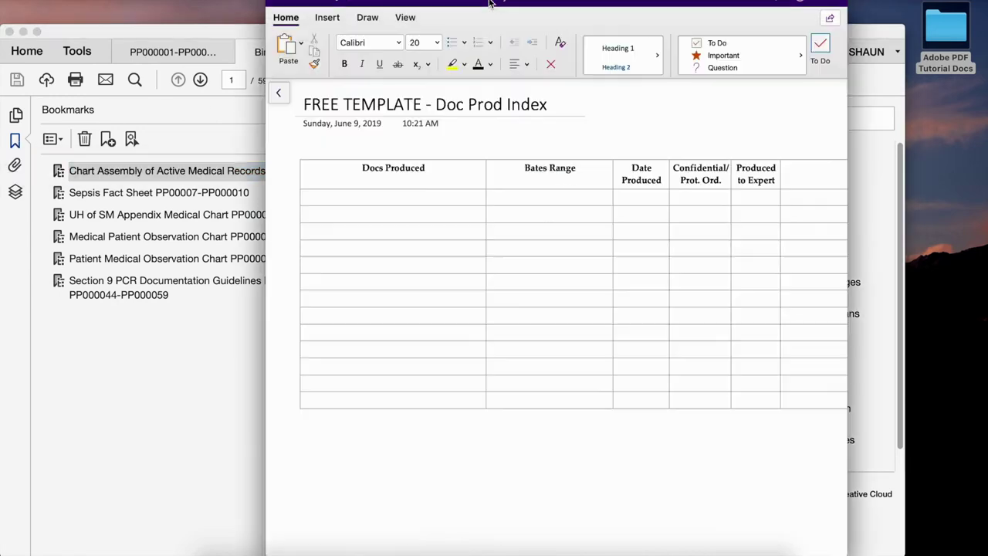
drag(489, 3, 626, 22)
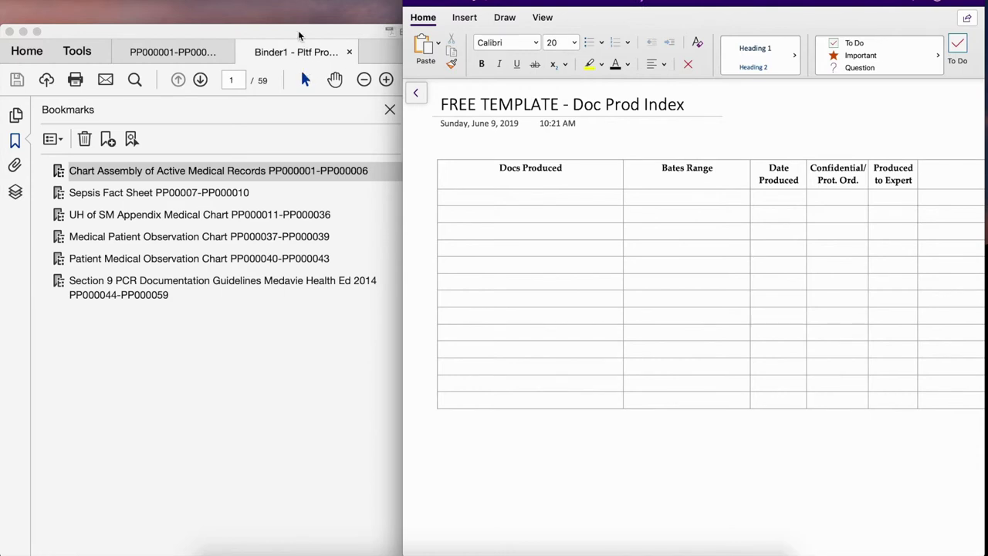
click(300, 34)
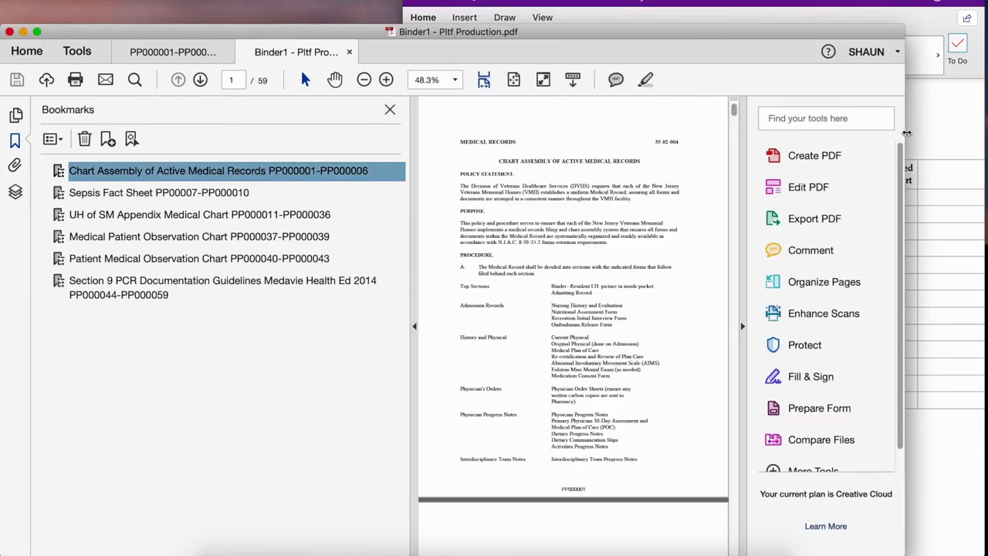
drag(907, 133, 475, 147)
click(707, 112)
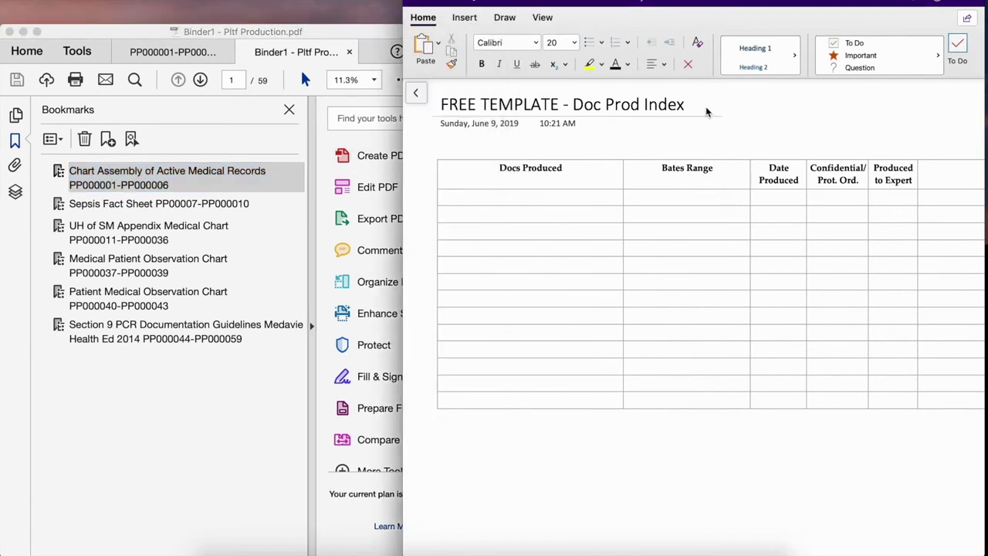
- Copy the Chart Assembly of Active Medical Records bookmark title into the first empty Docs Produced cell of the index
click(173, 169)
key(super+c)
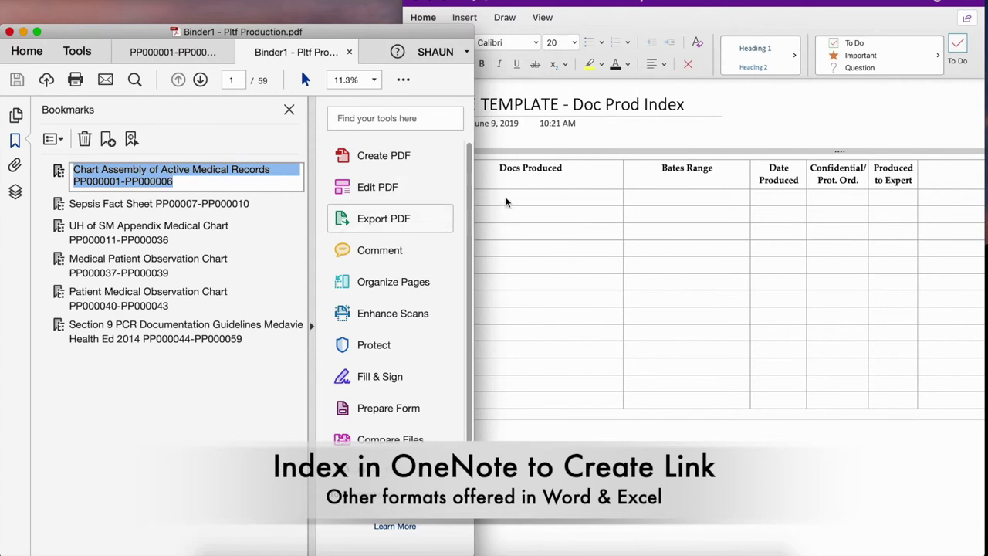
right_click(224, 171)
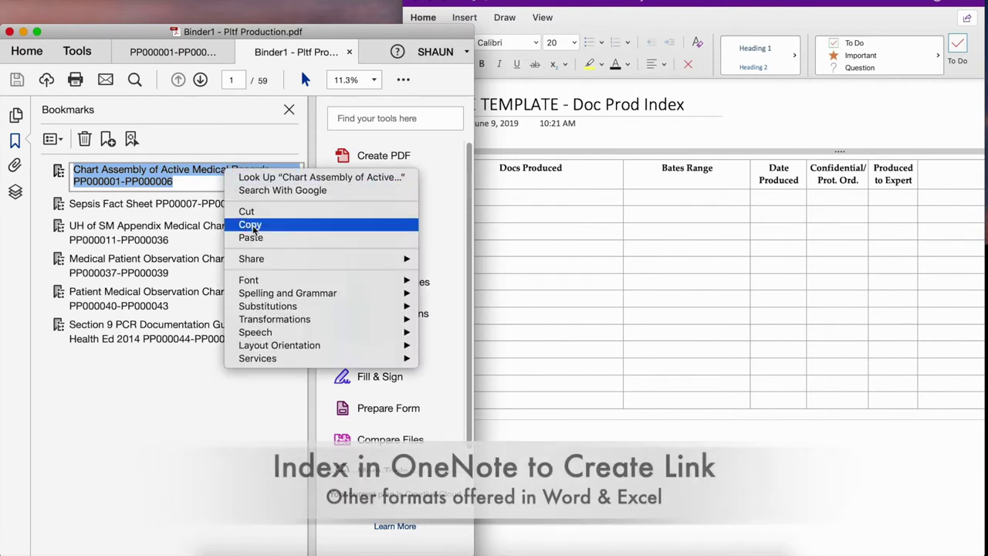
click(582, 204)
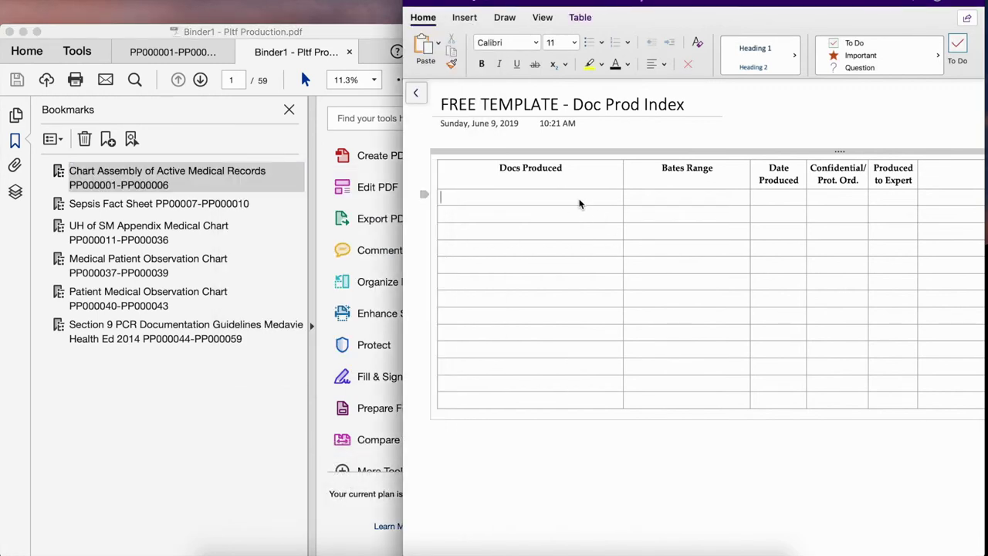
key(super+v)
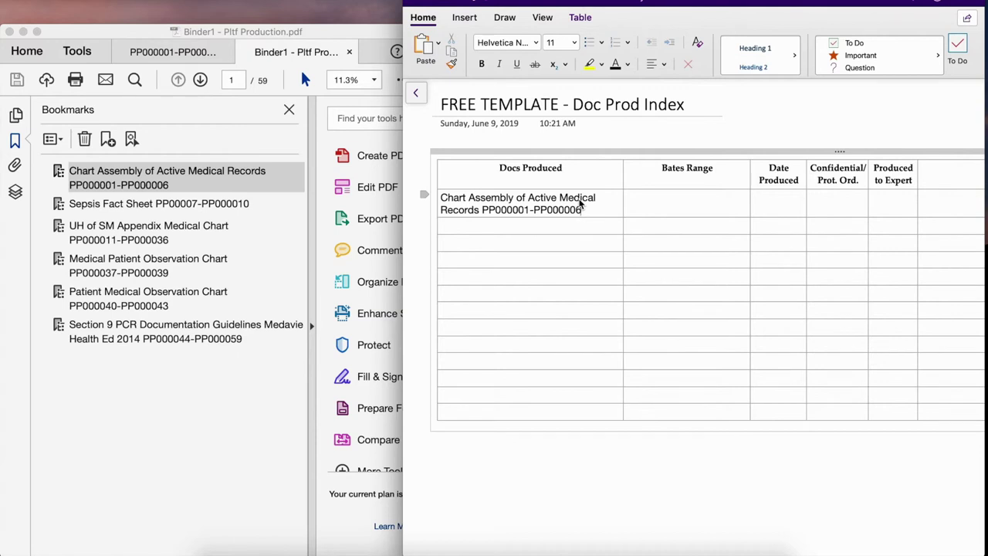
- Move the Bates range PP000001-PP000006 out of the document title into the Bates Range cell of the same row
key(shift+Left)
key(shift+Left)
key(shift+Left)
key(shift+Left)
key(shift+Left)
key(shift+Left)
key(shift+Left)
key(shift+Left)
key(shift+Left)
key(shift+Left)
key(shift+Left)
key(shift+Left)
key(shift+Left)
key(shift+Left)
key(shift+Left)
key(shift+Left)
key(shift+Left)
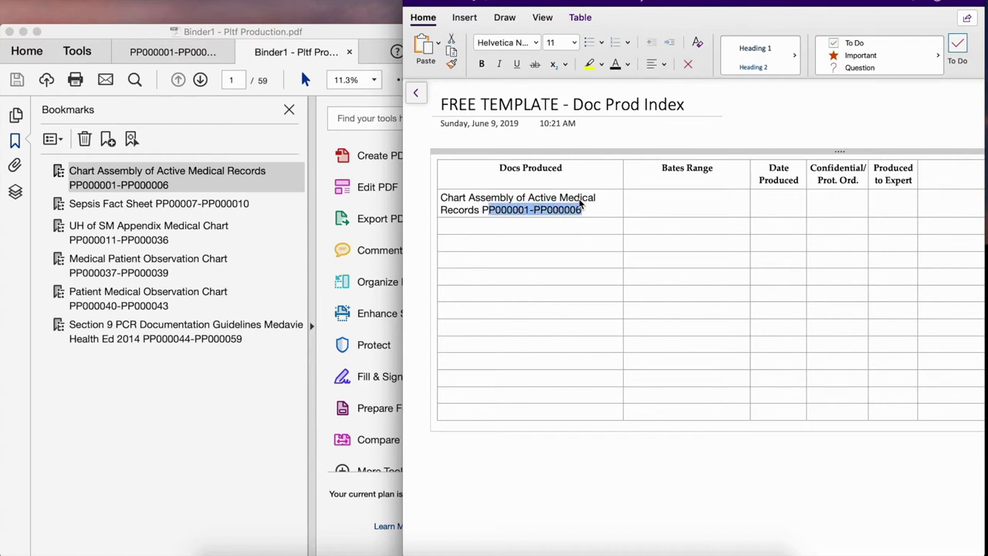
key(super+x)
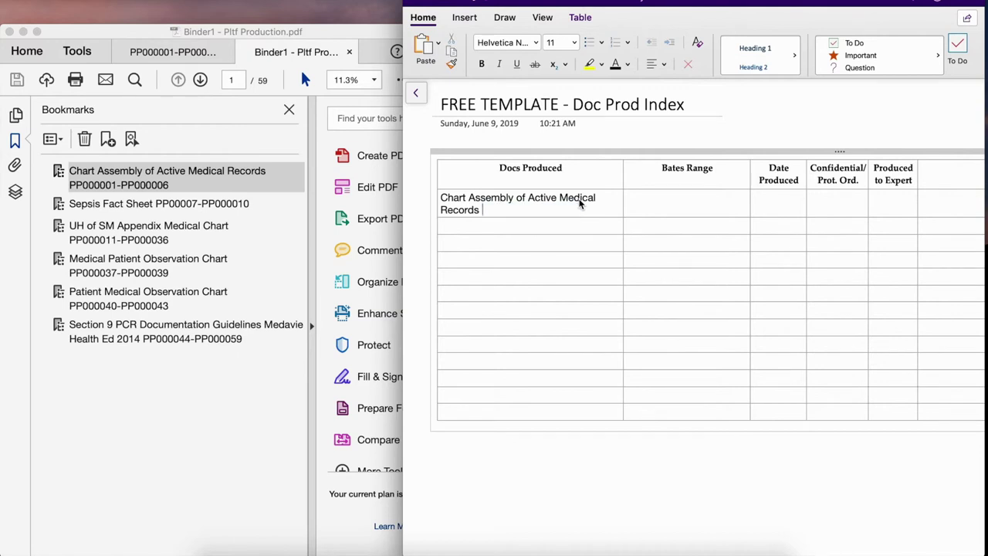
click(645, 202)
key(super+v)
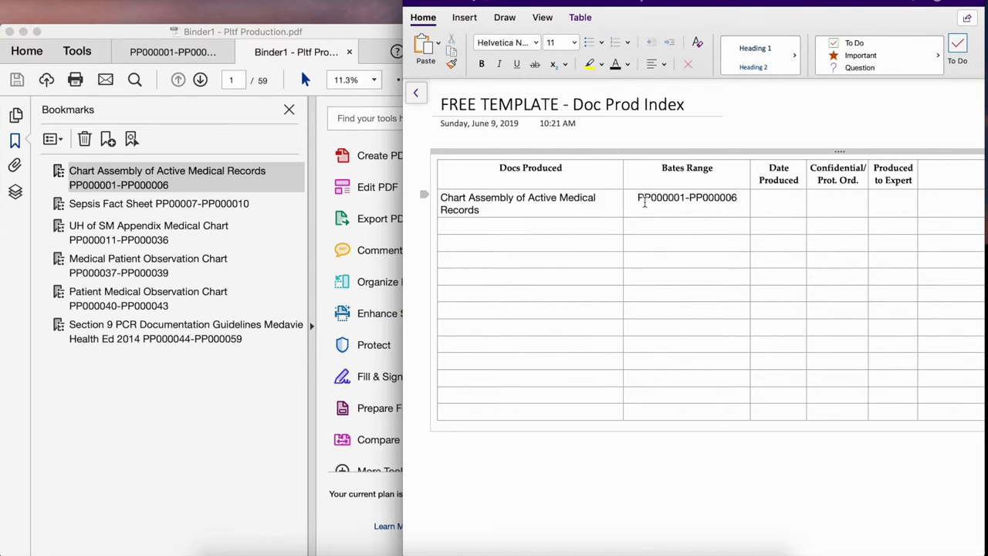
- Enter 1/2/19 as the date produced for the Chart Assembly row and go through its remaining columns to Notes
click(772, 208)
text(1/2)
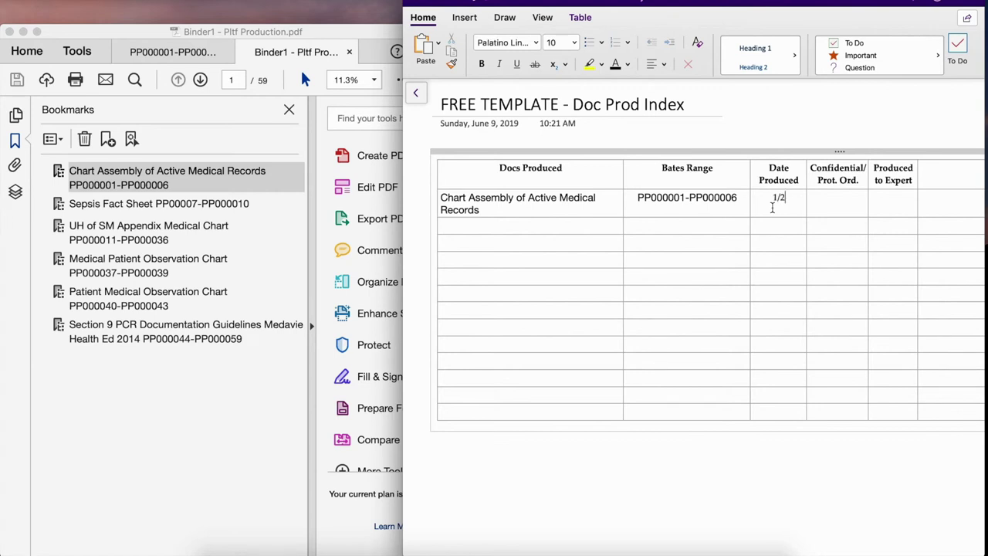
text(/19)
key(Tab)
scroll(772, 207, right, 5)
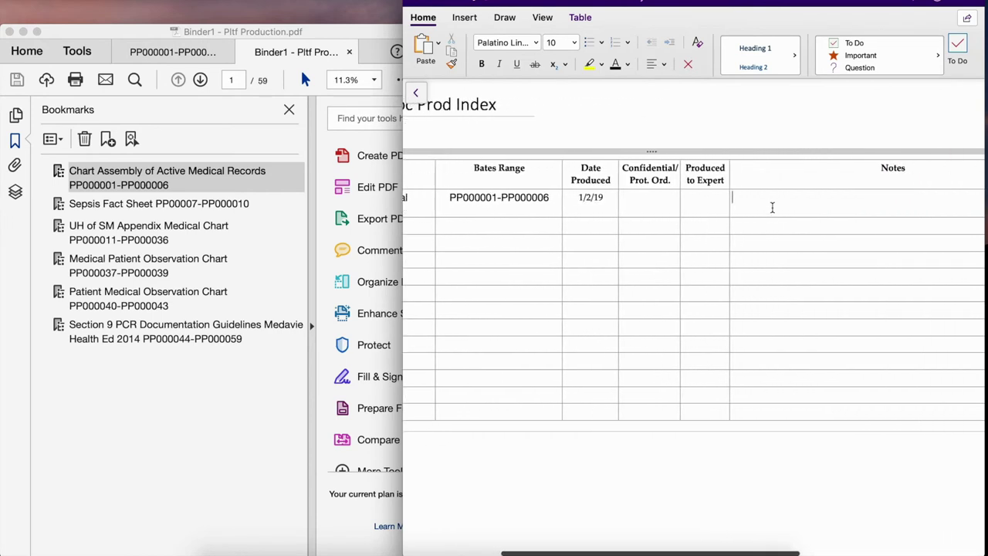
scroll(772, 207, left, 5)
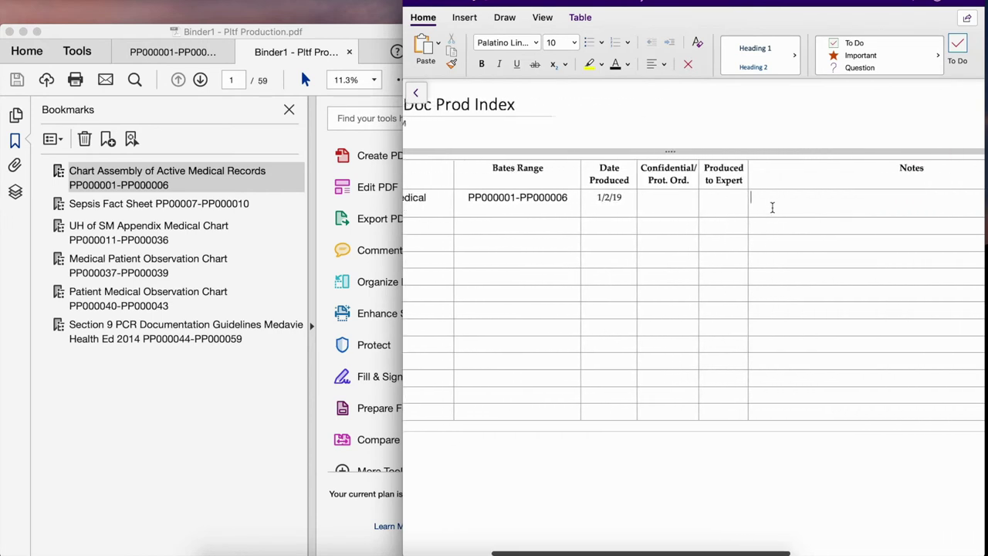
click(582, 226)
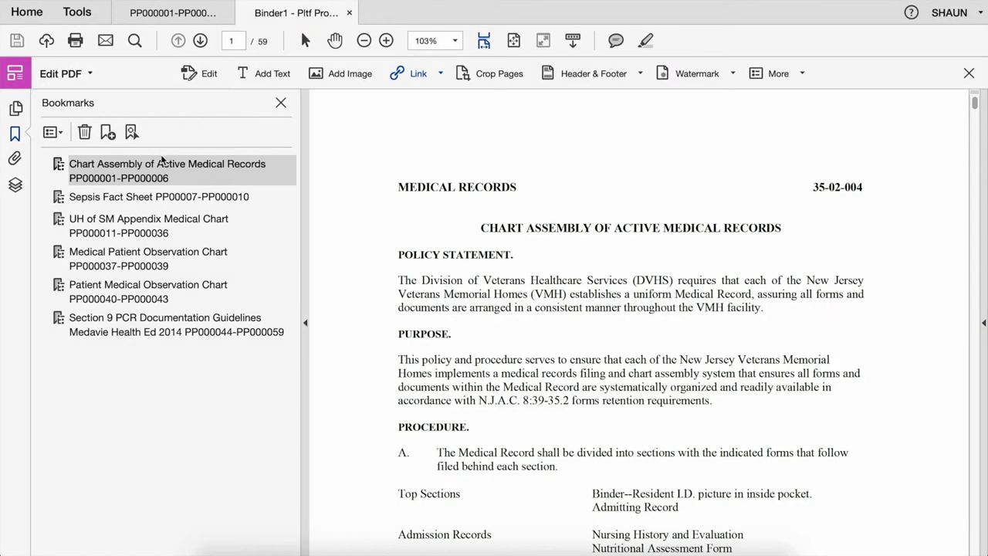
- Extract the pages of the Chart Assembly of Active Medical Records bookmark into a separate PDF and fit the whole page in view
right_click(151, 169)
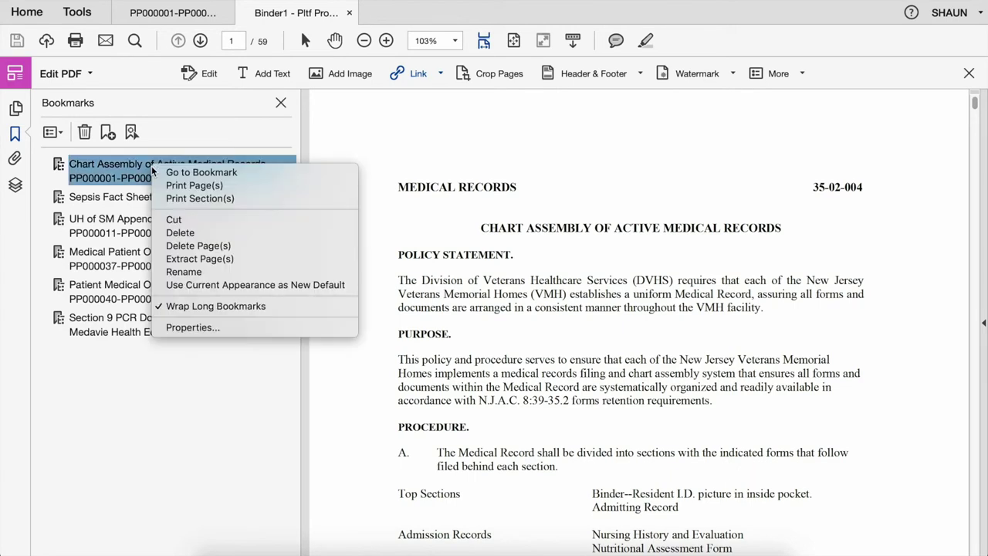
click(199, 259)
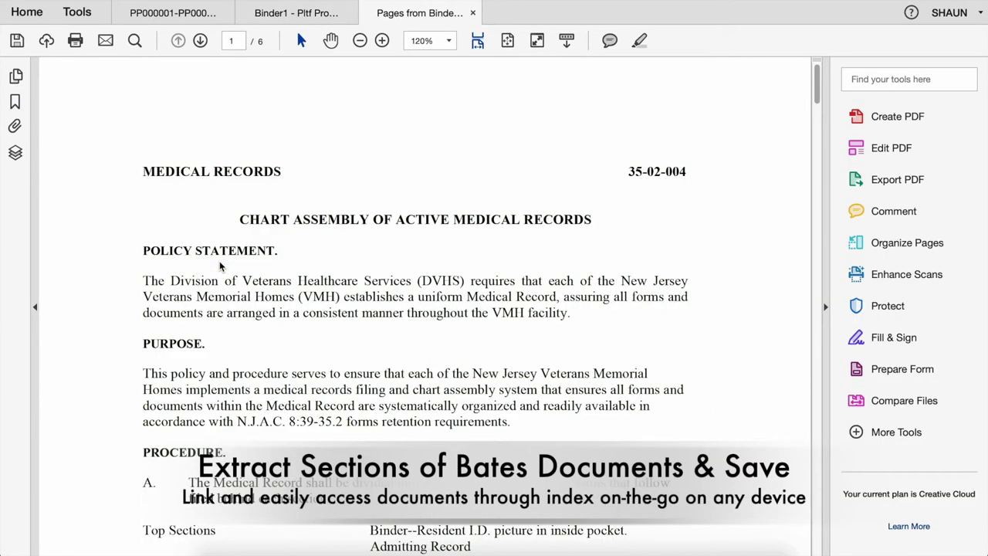
click(508, 43)
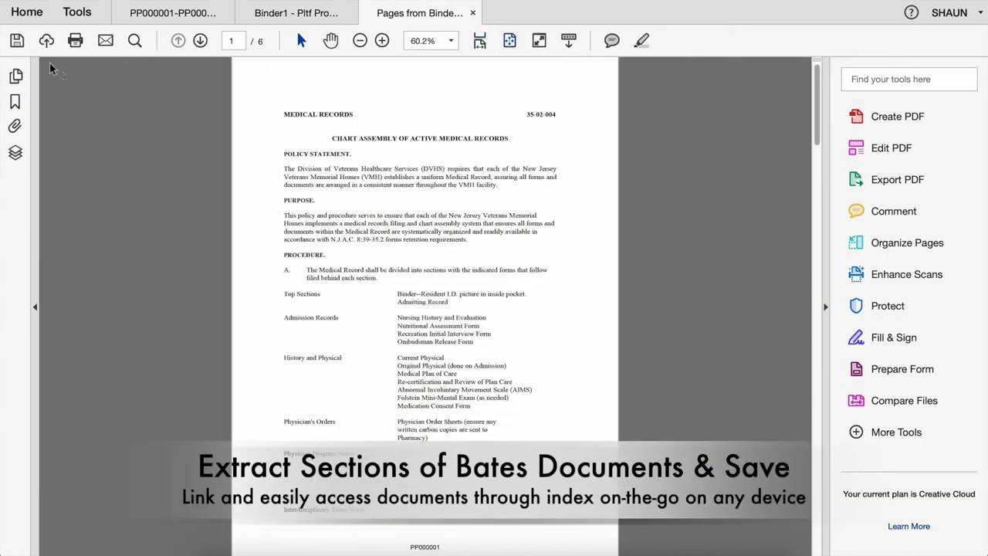
- Check the page thumbnails and the bookmark list of the extracted PDF
click(16, 76)
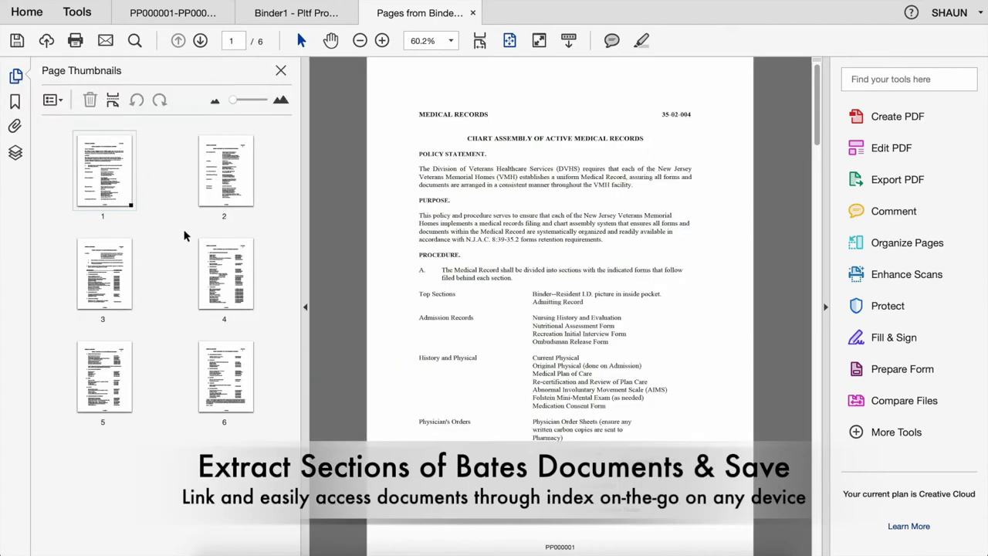
click(281, 72)
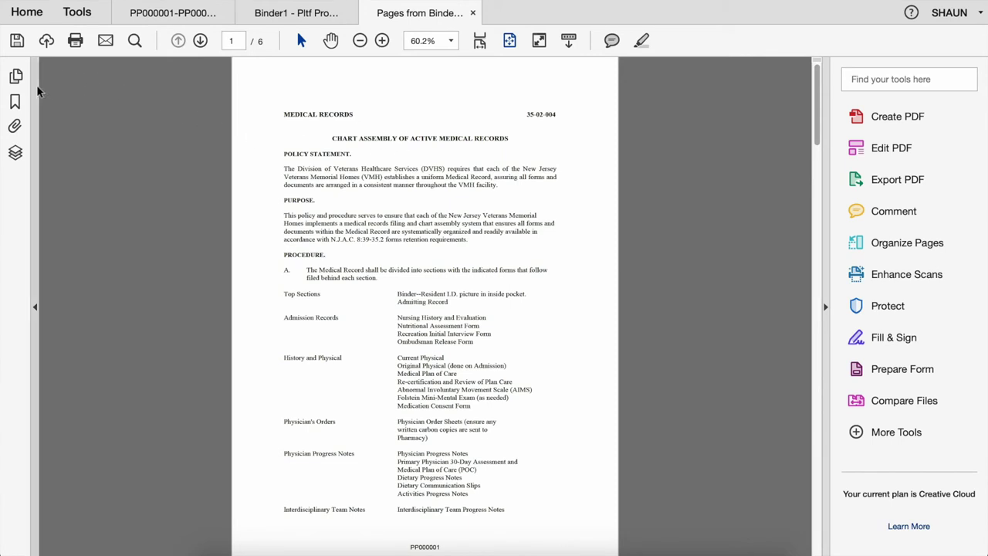
click(17, 102)
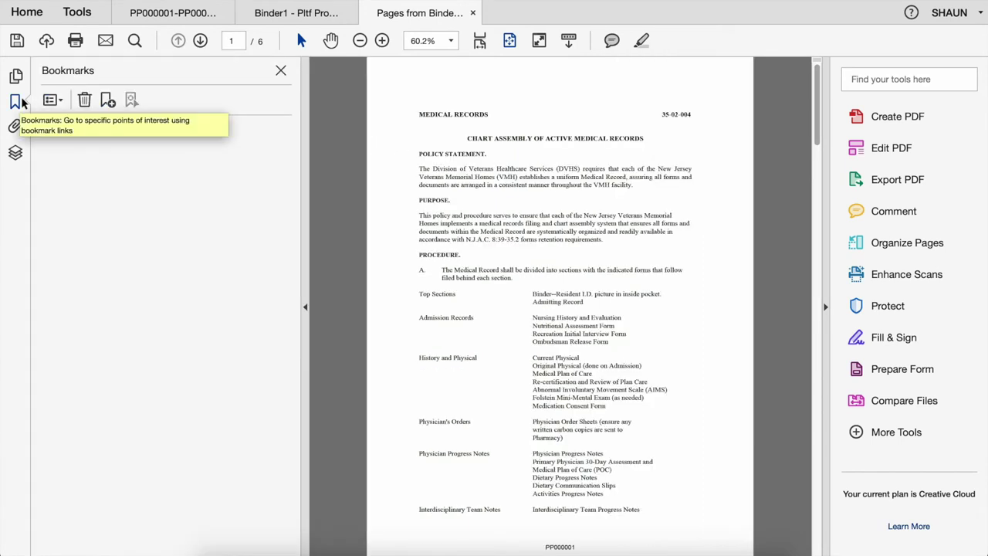
click(281, 71)
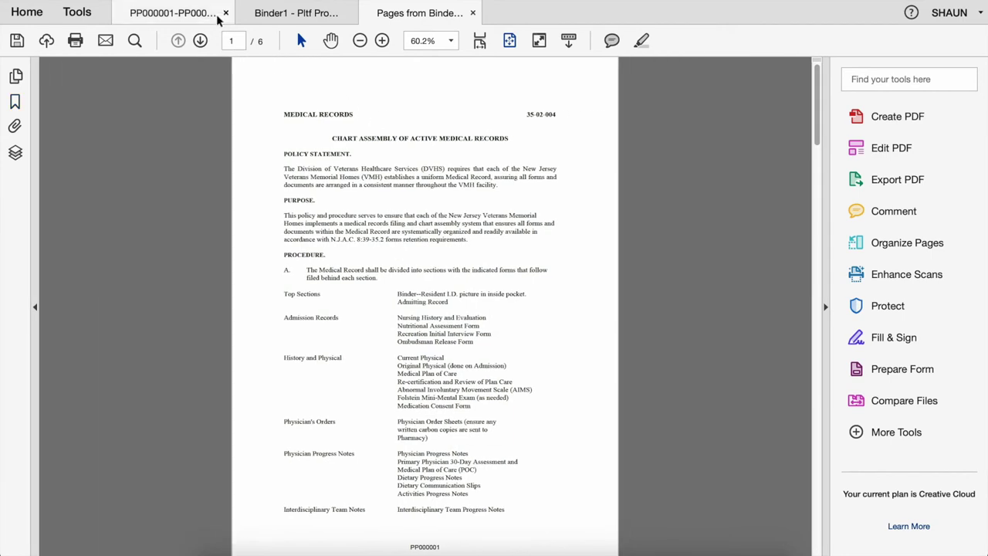
click(139, 0)
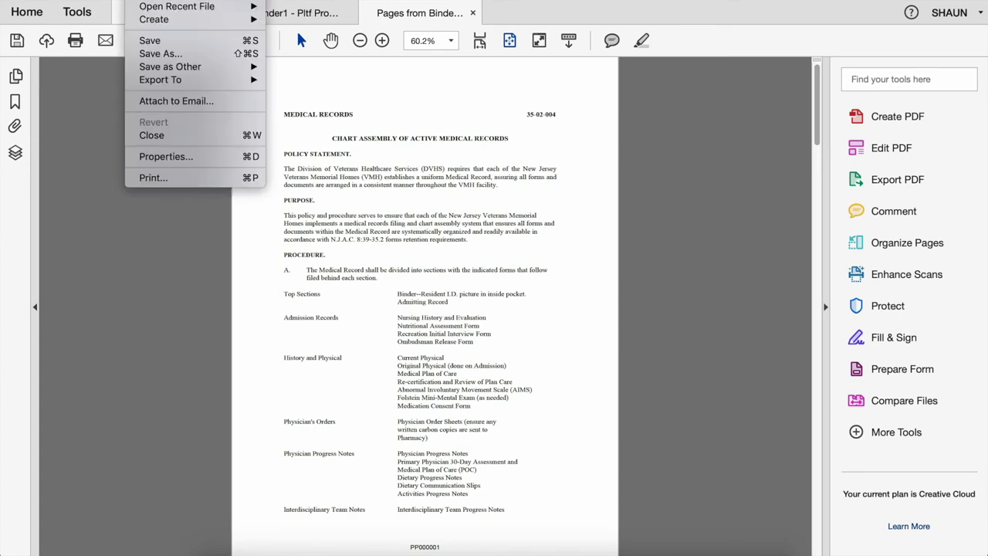
click(181, 59)
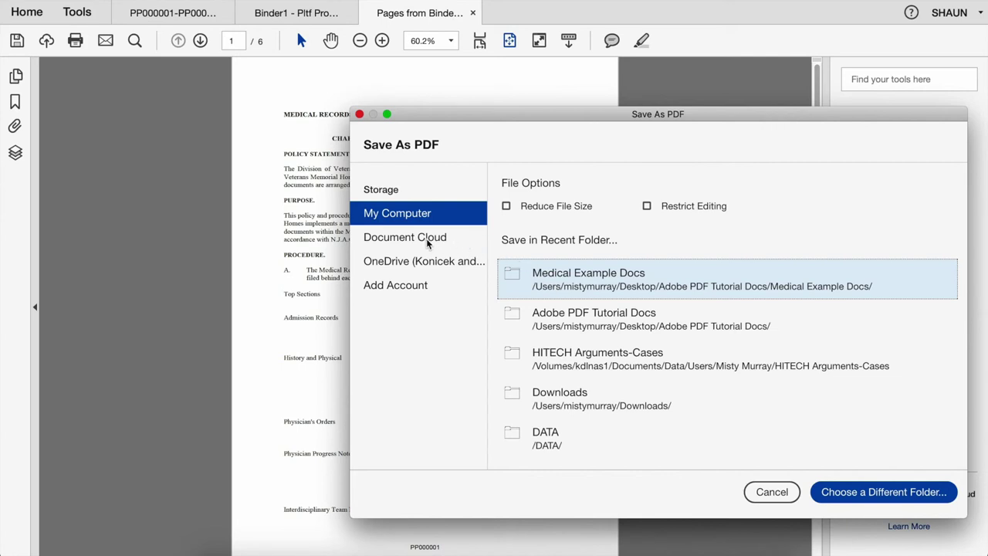
click(770, 494)
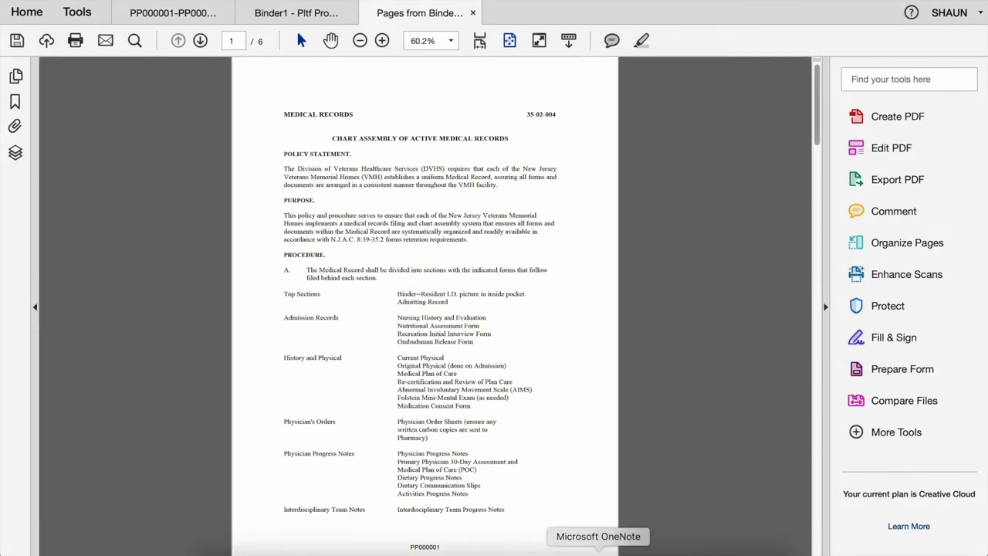
- Switch to the OneNote index and try to add a link to the PP000001-PP000006 Bates range
click(598, 549)
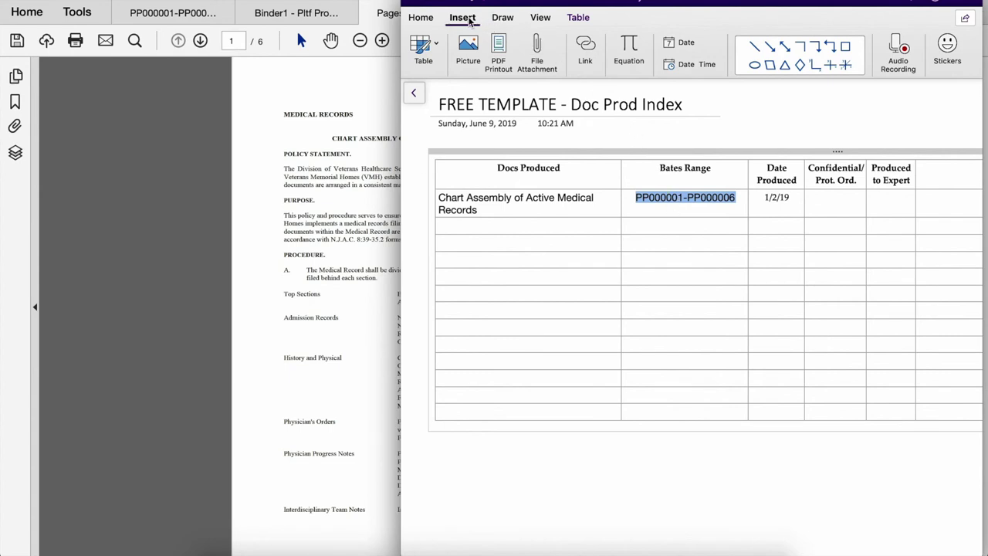
click(423, 19)
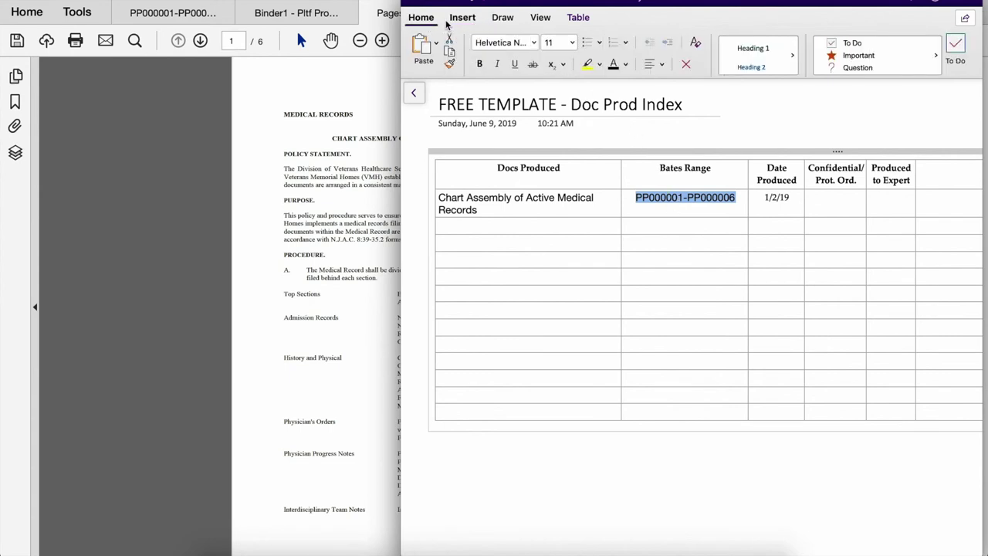
click(461, 21)
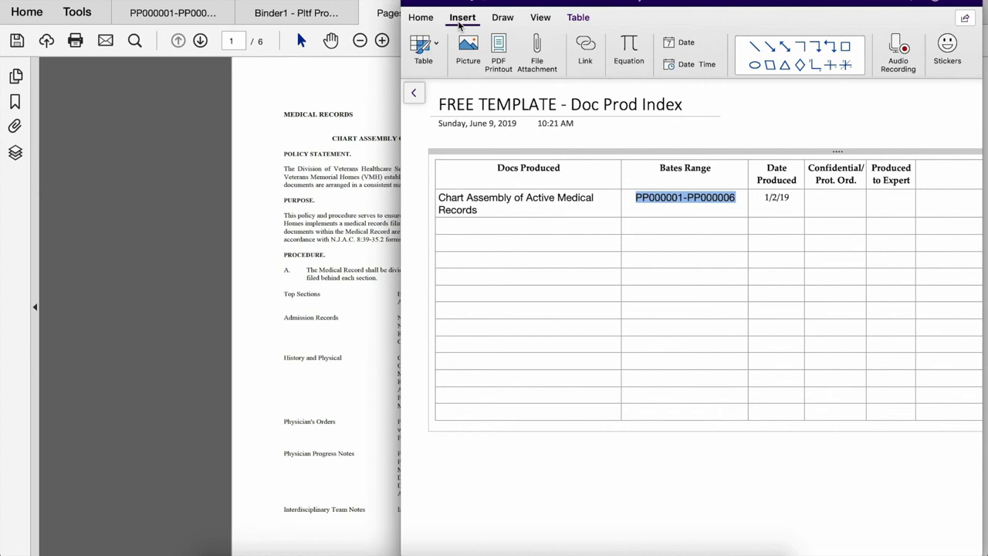
click(587, 45)
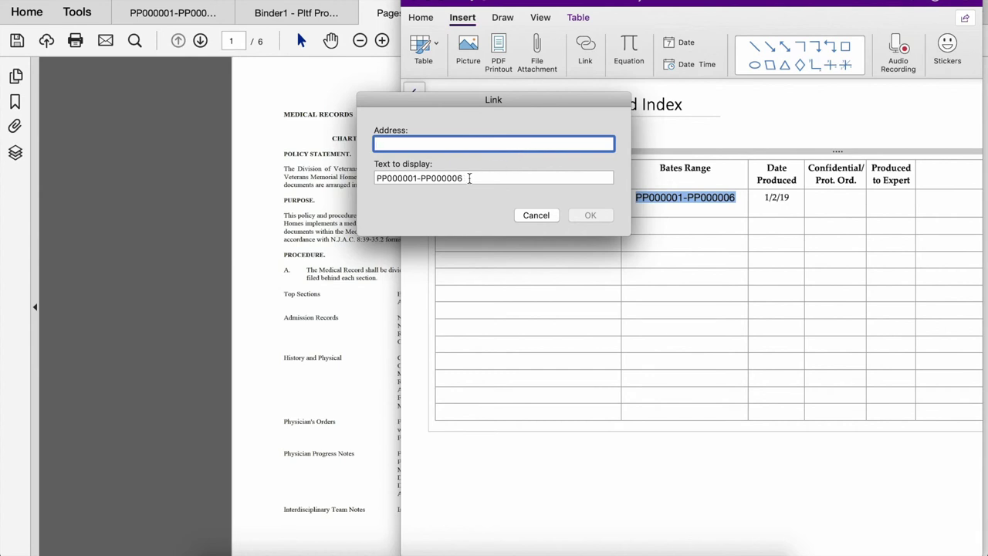
click(537, 216)
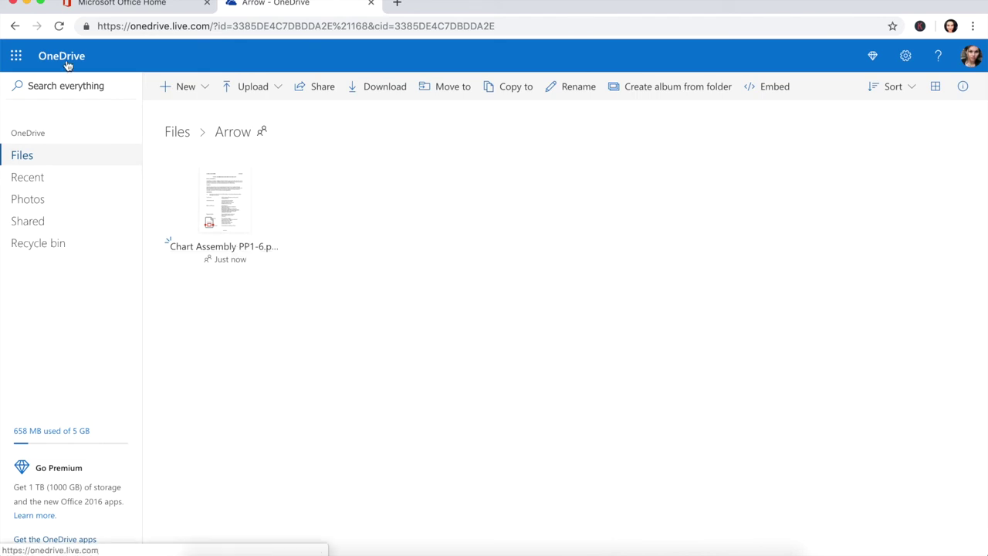
- Create and copy a sharing link for the Chart Assembly PP1-6 PDF in the Arrow folder
click(274, 166)
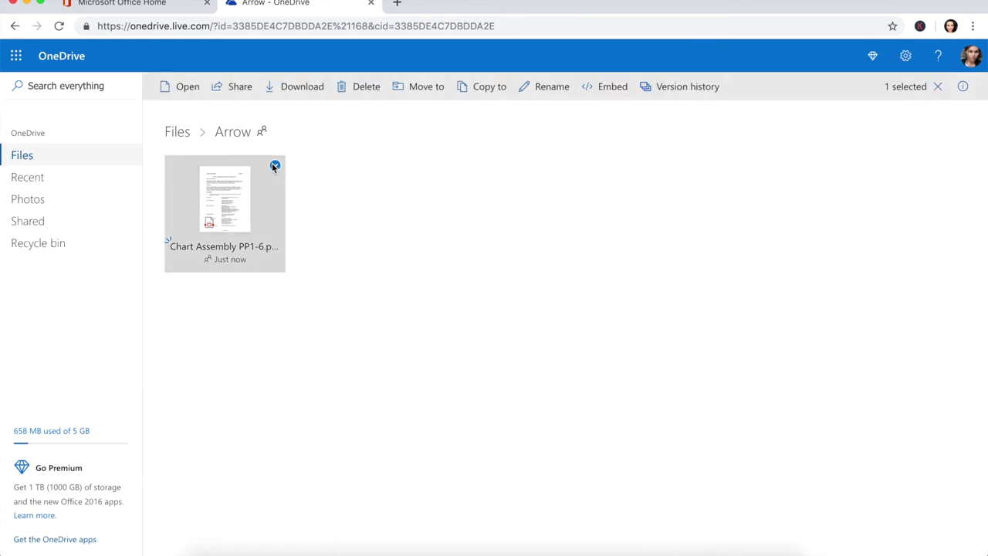
click(234, 91)
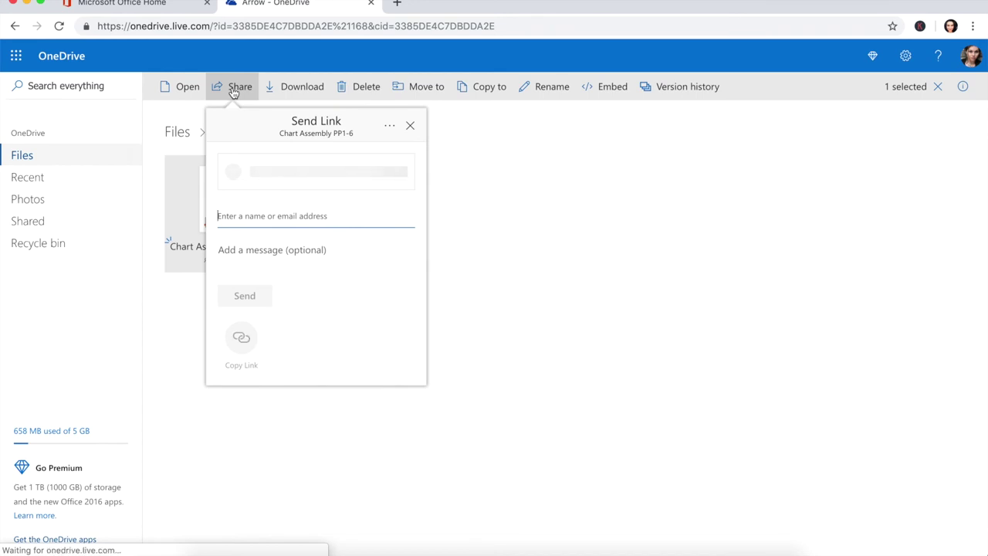
click(242, 342)
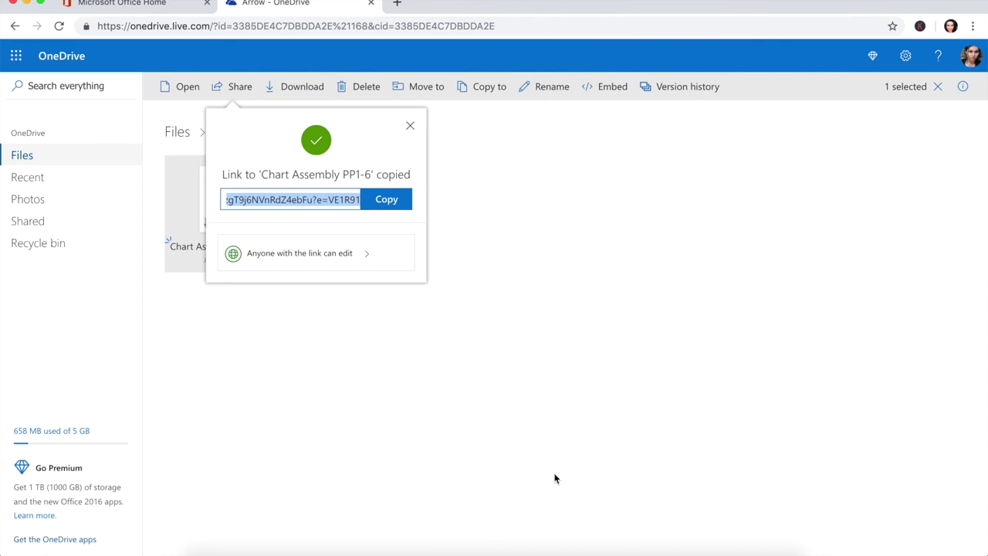
- Switch to the OneNote index and link the PP000001-PP000006 Bates range to the copied OneDrive address
click(587, 551)
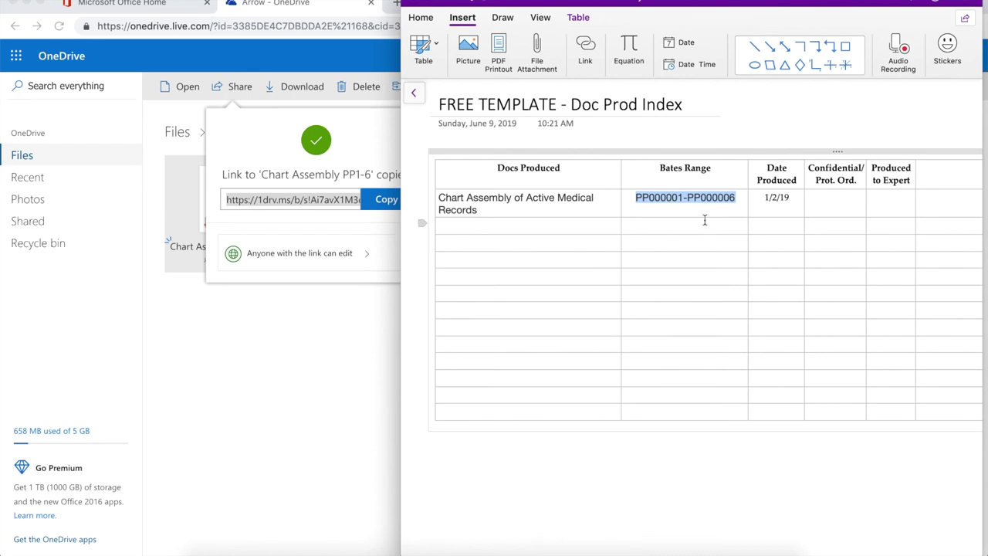
click(588, 45)
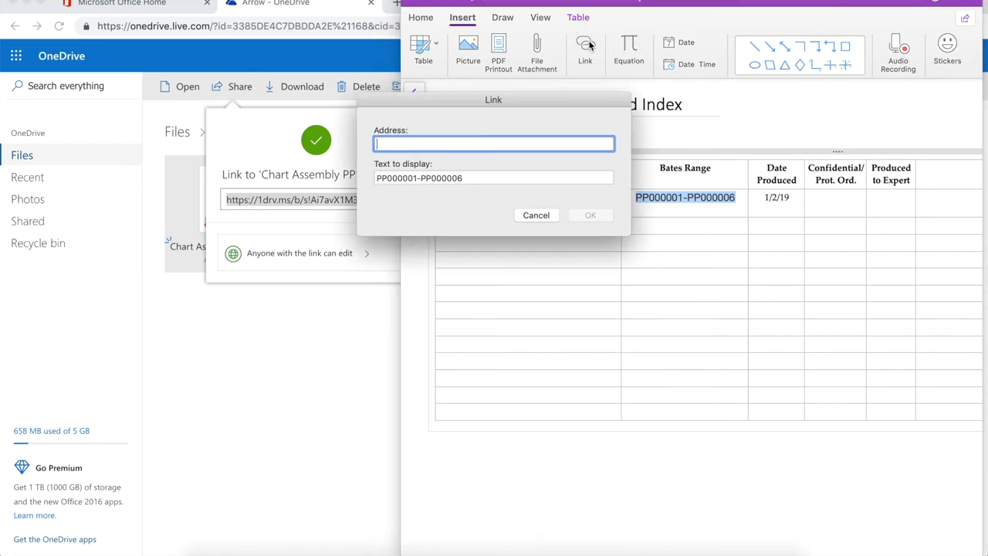
key(super+v)
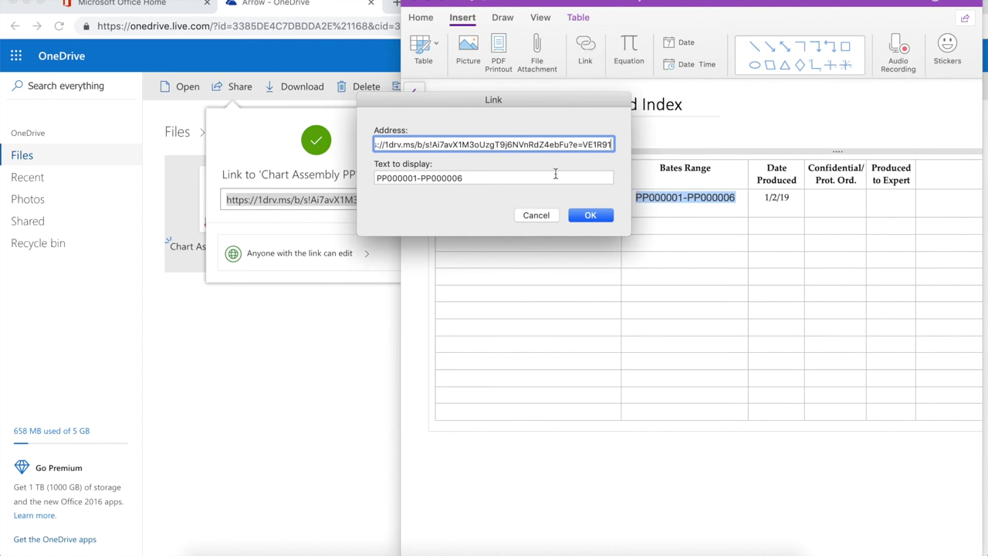
click(590, 215)
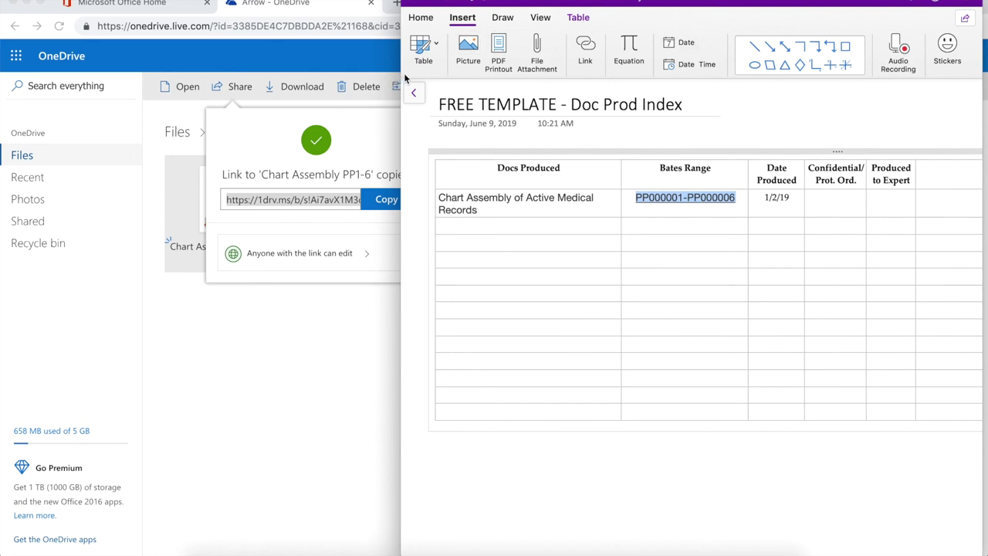
- Widen the OneNote window, open the PP000001-PP000006 link to check its target document, and return to the index
click(418, 341)
drag(402, 326, 87, 328)
click(684, 196)
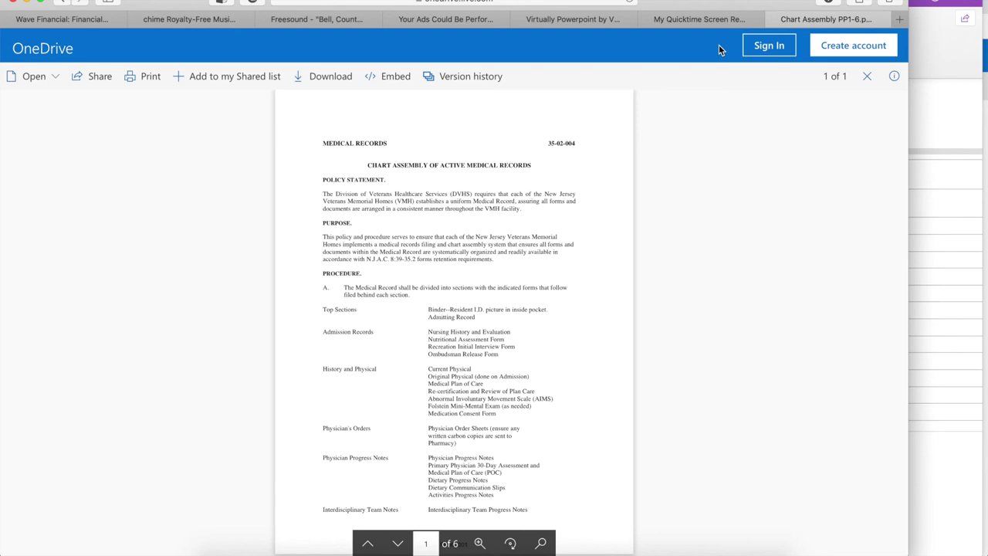
click(927, 112)
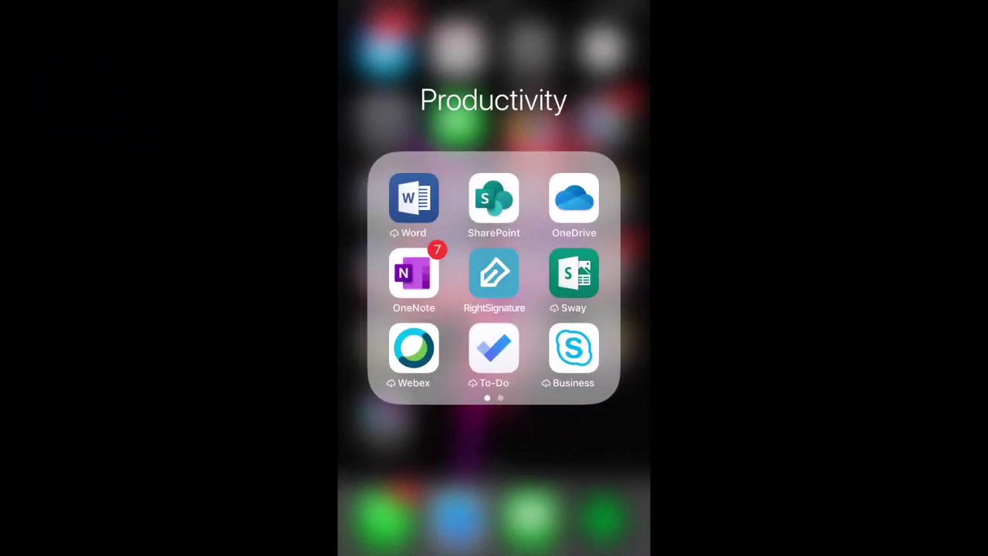
- Switch to OneNote on the phone and view the FREE TEMPLATE - Doc Prod Index page in the TEMPLATES section across its columns
click(414, 273)
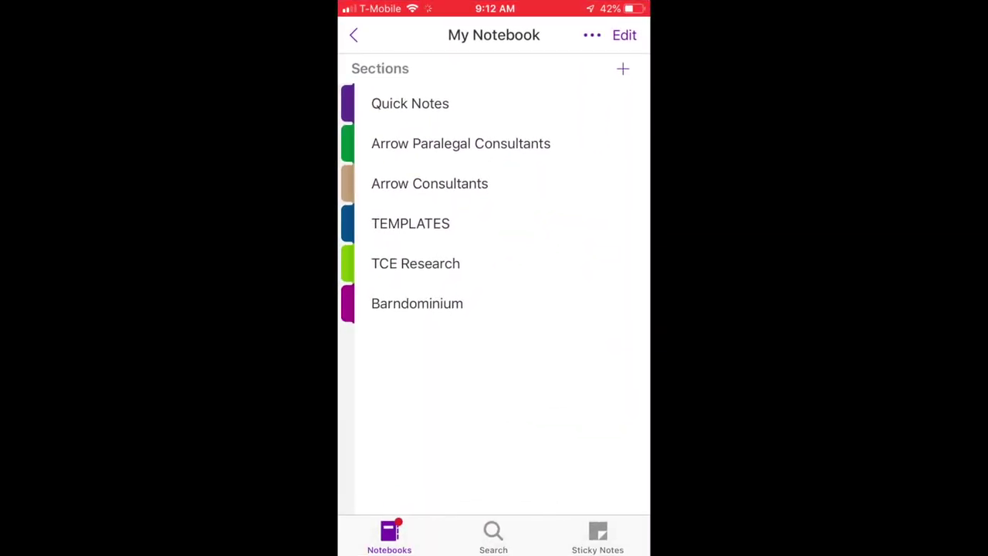
click(410, 223)
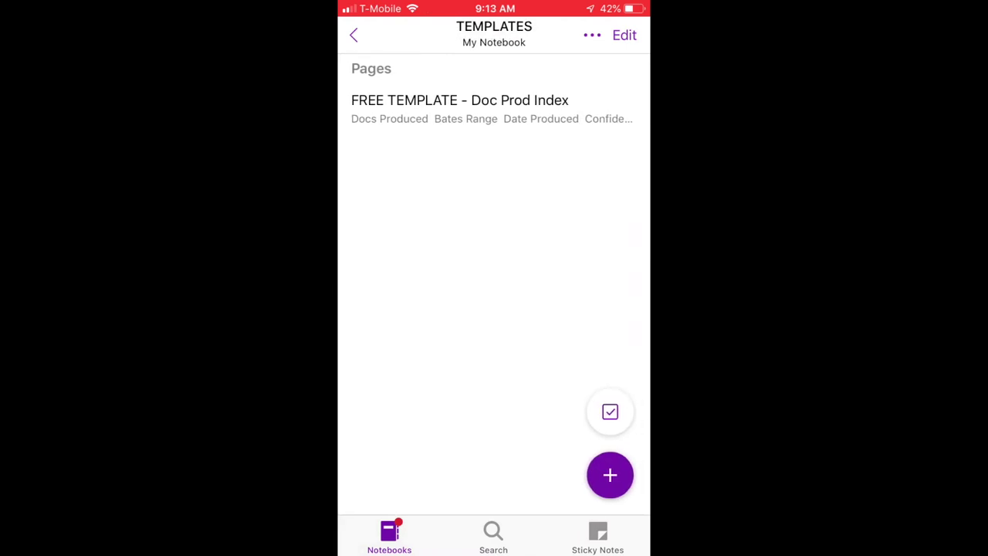
click(460, 109)
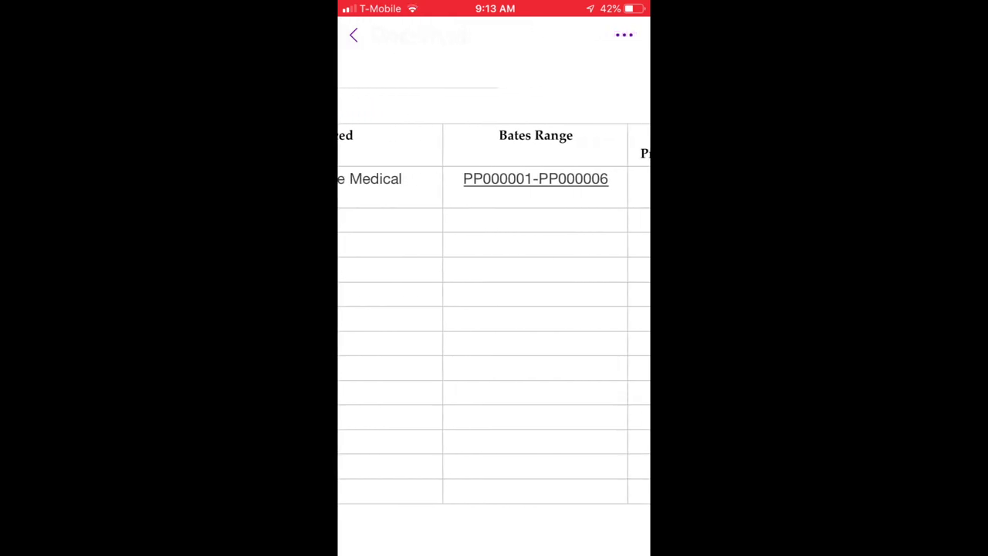
scroll(494, 309, left, 5)
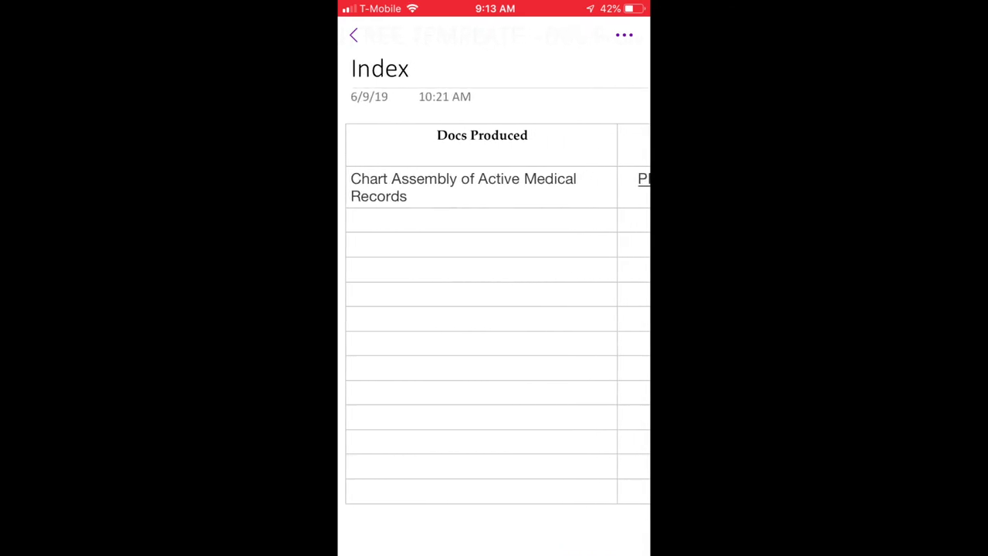
scroll(494, 309, right, 5)
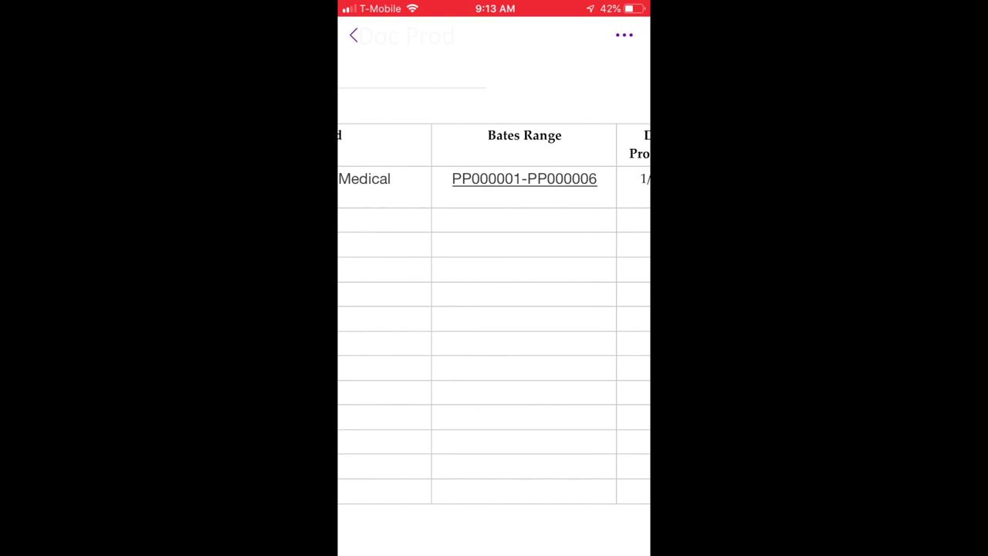
- Open the document linked to the PP000001-PP000006 Bates range and look through its pages back to the first
click(524, 179)
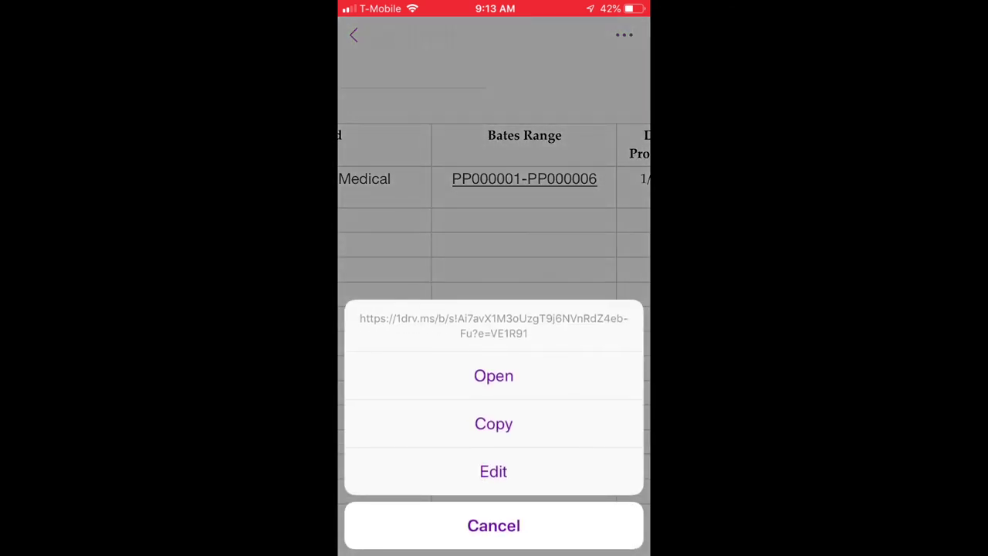
click(493, 375)
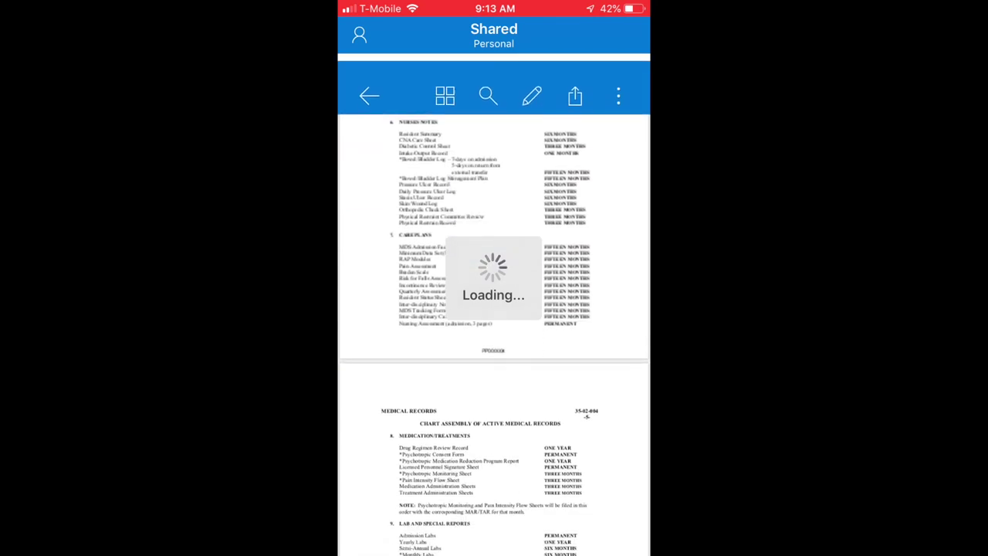
scroll(494, 301, up, 3)
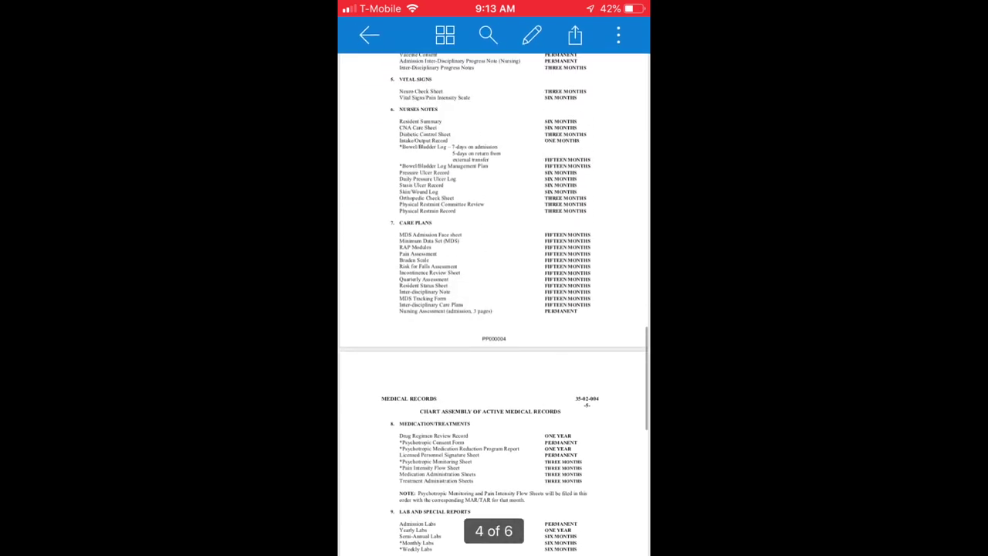
scroll(494, 301, up, 7)
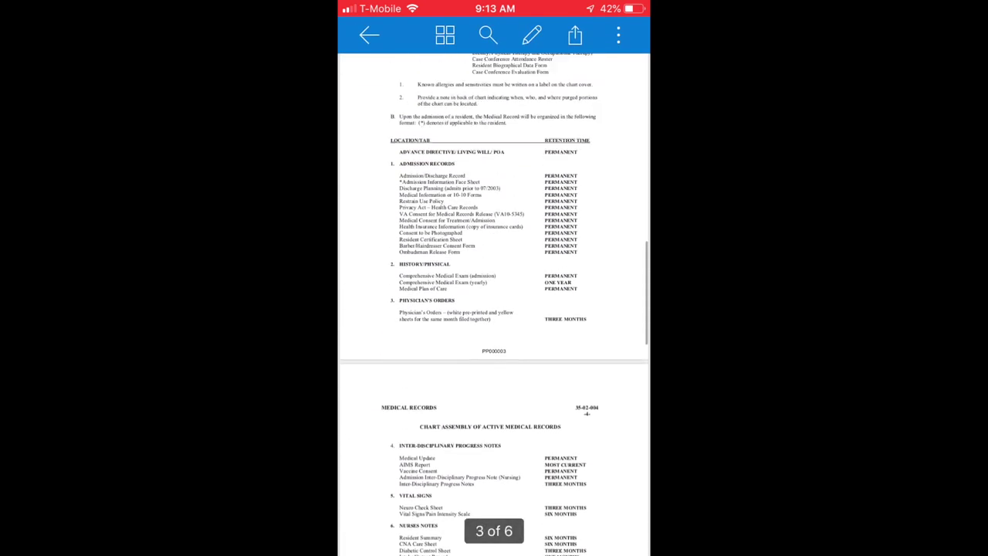
scroll(494, 301, up, 10)
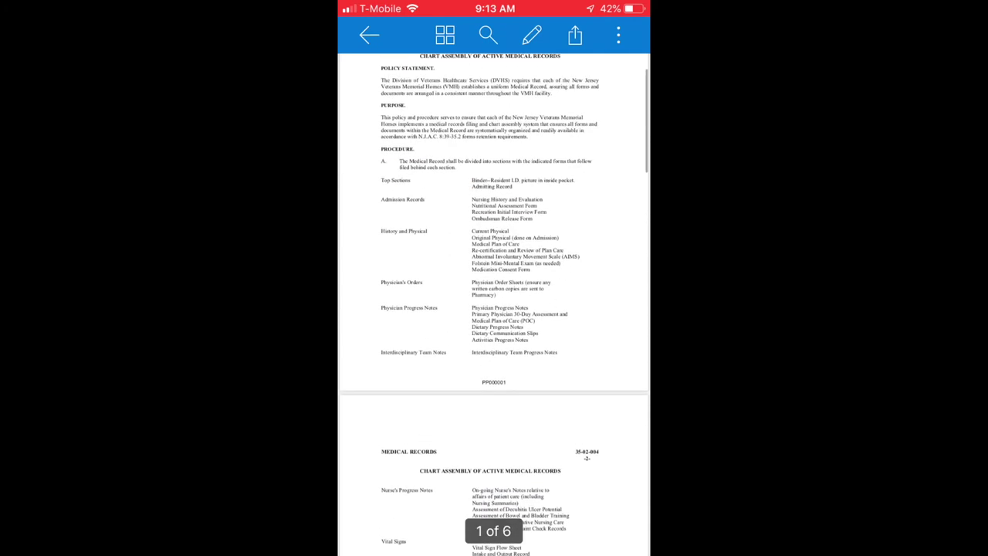